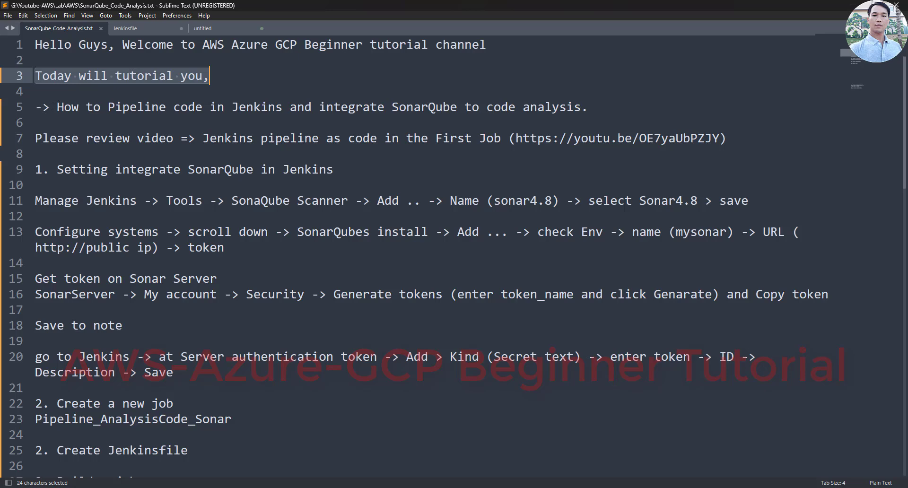
- Highlight the SonarQube integration line and the word SonarQube in the tutorial notes
left_click_drag(57, 107, 588, 107)
left_click(464, 108)
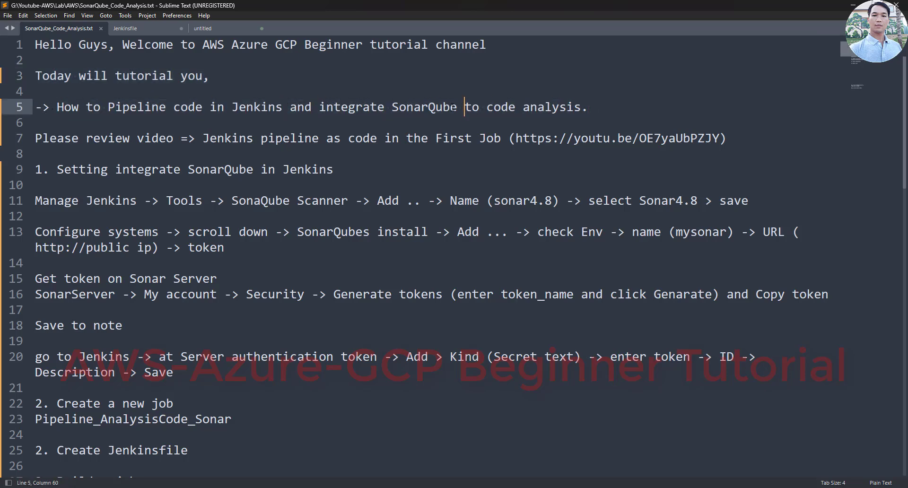
double_click(424, 107)
left_click(81, 151)
- Highlight the link to the earlier Jenkins video, then show the YouTube channel's video list
left_click_drag(36, 138, 741, 138)
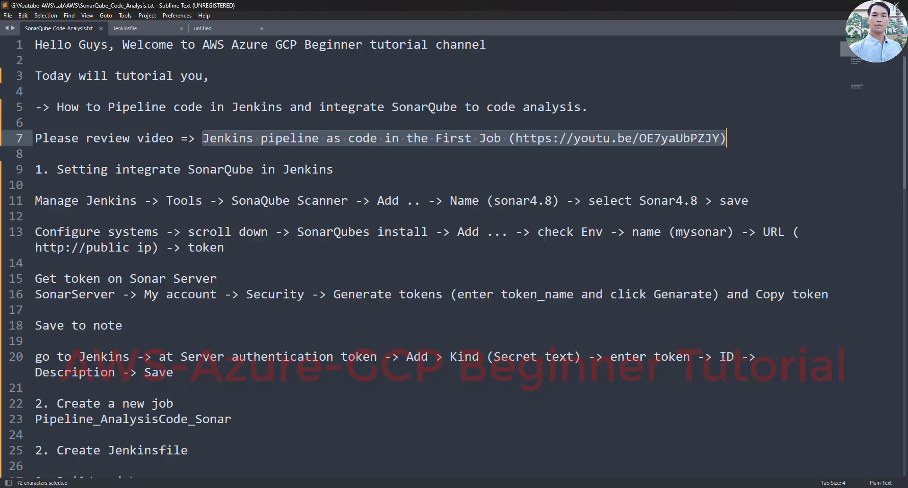
key("alt+Tab")
left_click(256, 298)
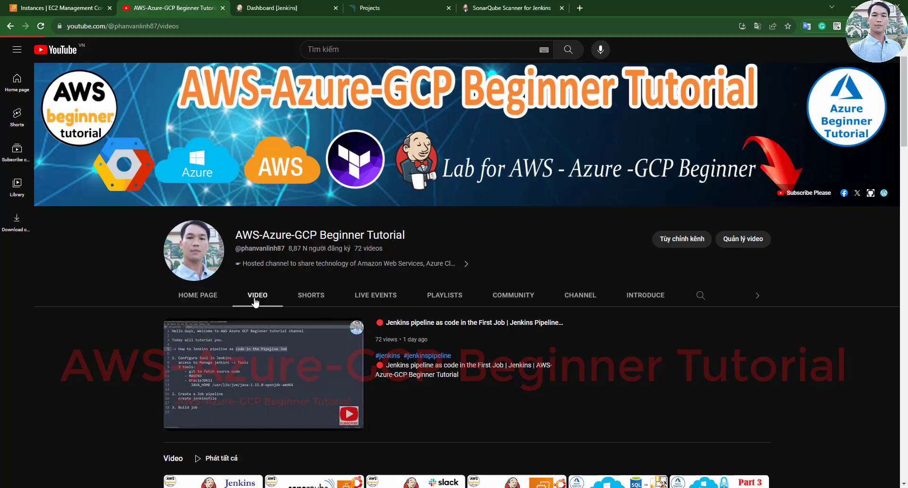
- Browse the channel's videos, then highlight the featured Jenkins pipeline video title on the home page
scroll(688, 311, "down", 1)
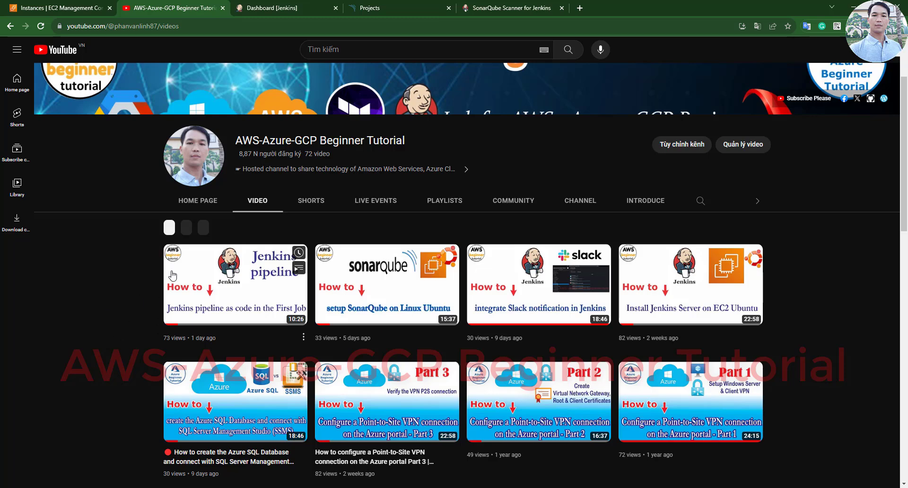
scroll(151, 350, "up", 1)
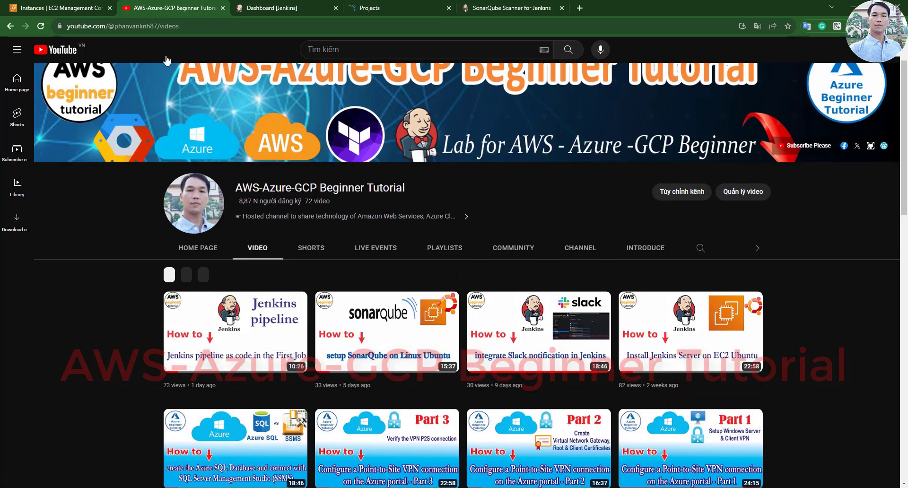
scroll(150, 373, "up", 1)
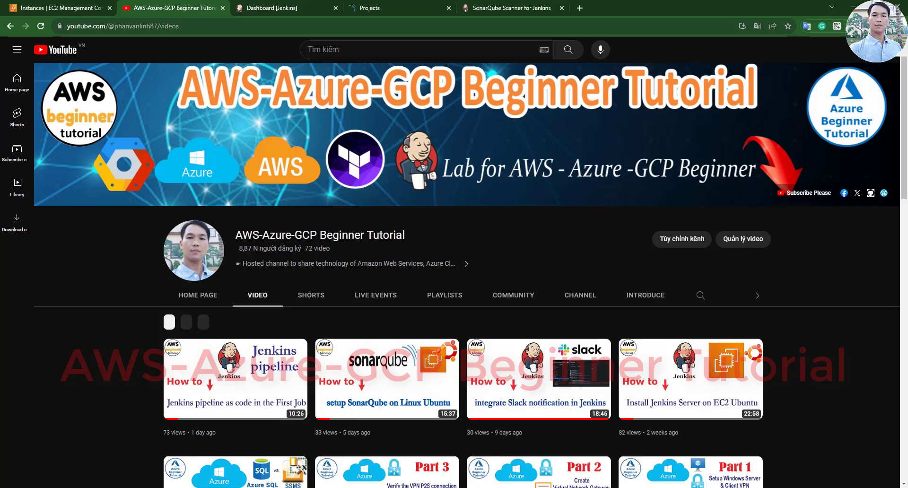
left_click(198, 295)
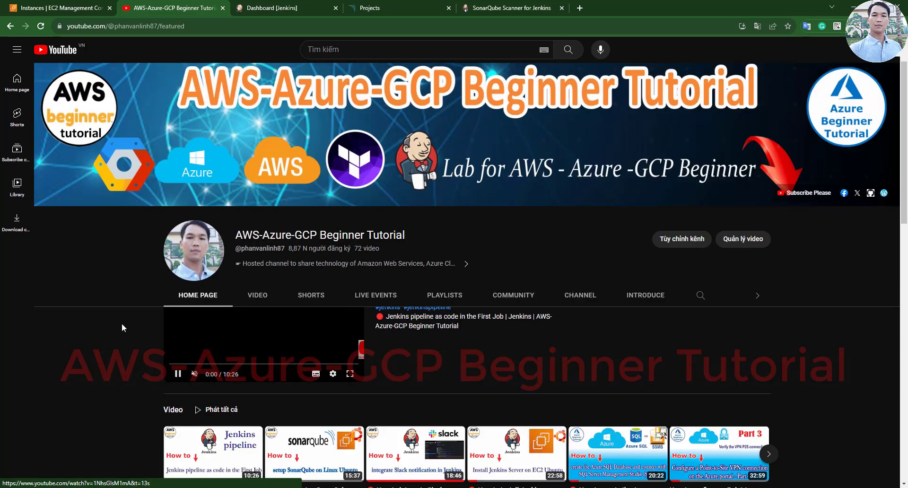
scroll(134, 336, "down", 3)
left_click_drag(152, 344, 240, 361)
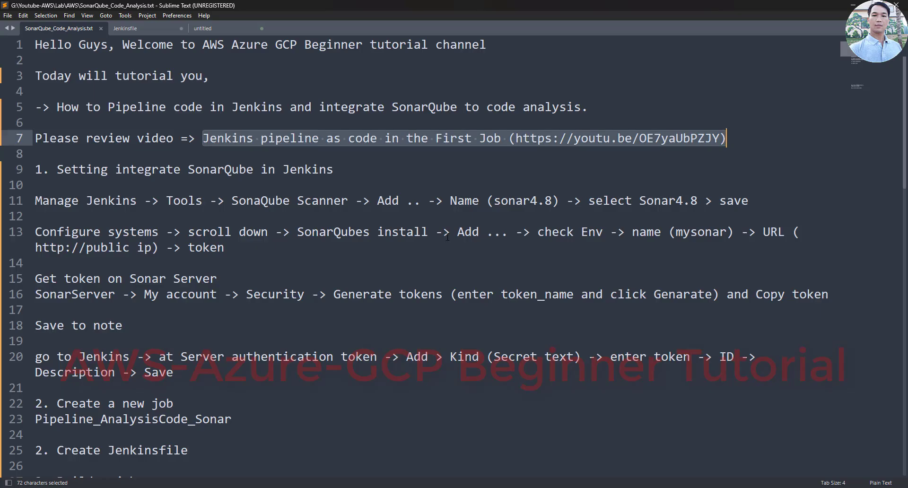
- Highlight the notes' heading '1. Setting integrate SonarQube in Jenkins'
left_click(194, 166)
left_click_drag(38, 167, 475, 168)
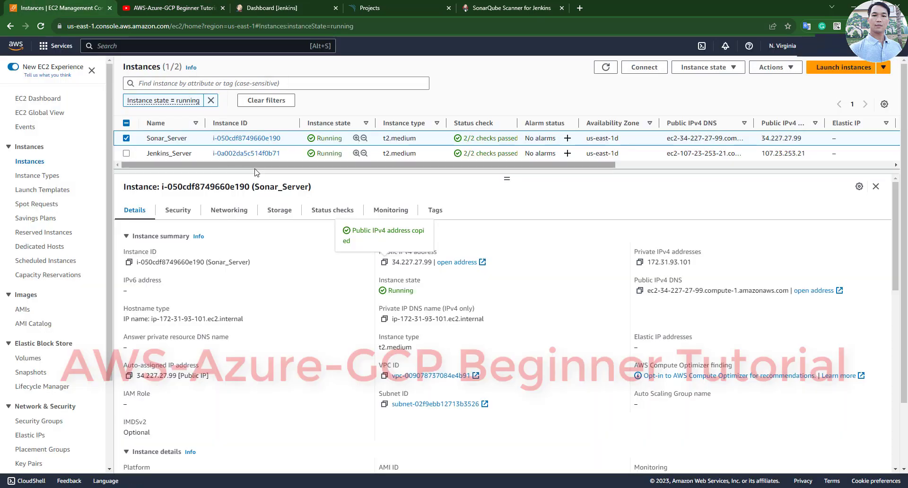
- Resize the details panel and select Jenkins_Server's public IPv4 address 107.23.253.21
left_click_drag(507, 179, 410, 238)
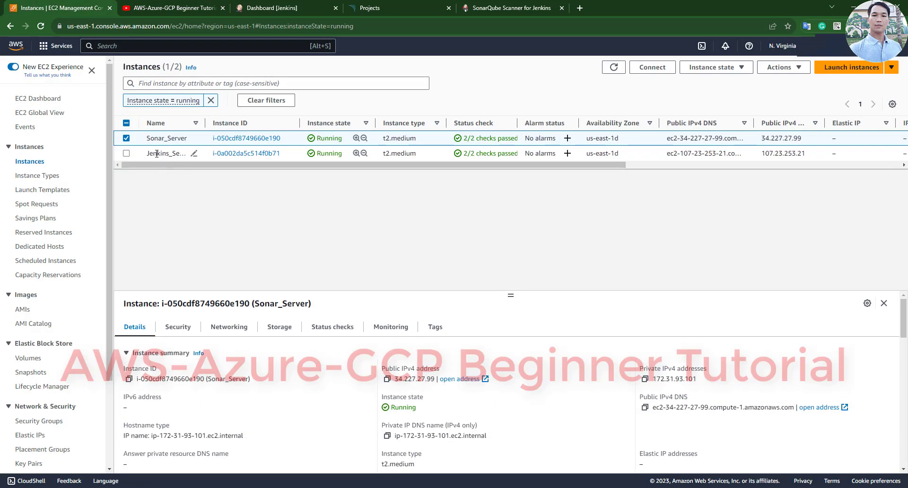
left_click_drag(143, 157, 233, 125)
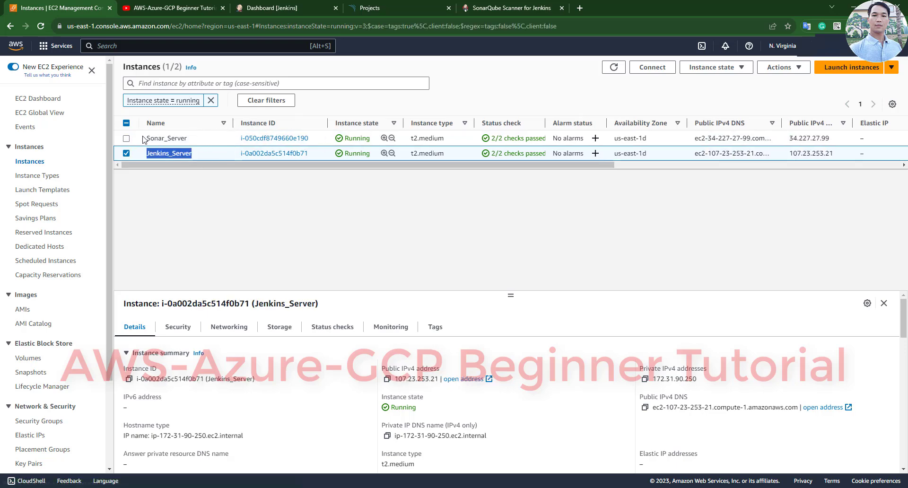
left_click_drag(144, 138, 188, 138)
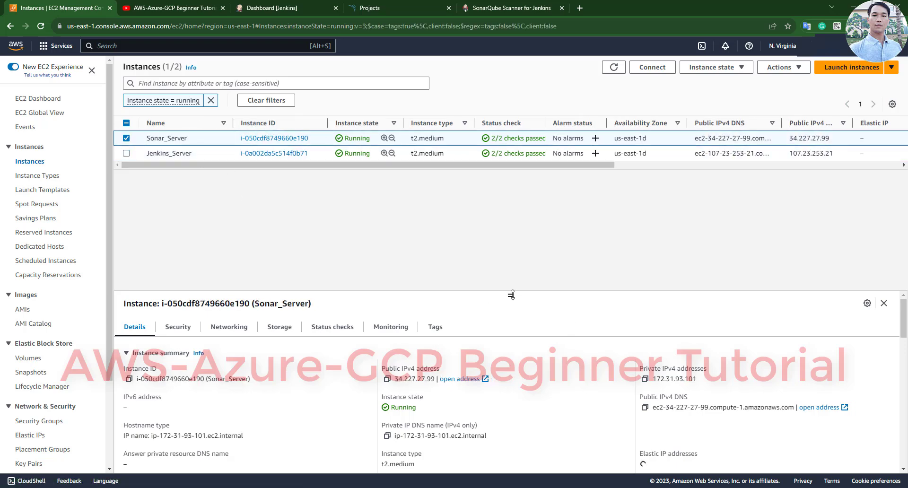
left_click_drag(511, 295, 508, 233)
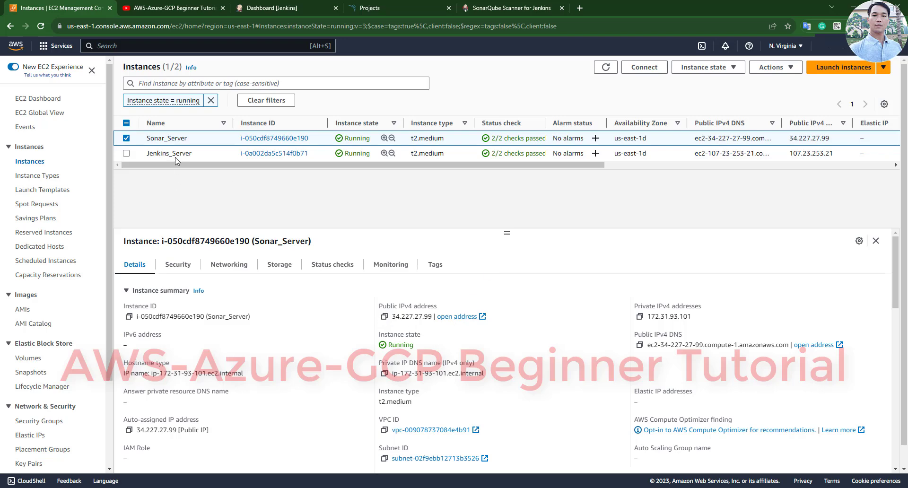
left_click(198, 154)
left_click_drag(392, 316, 439, 318)
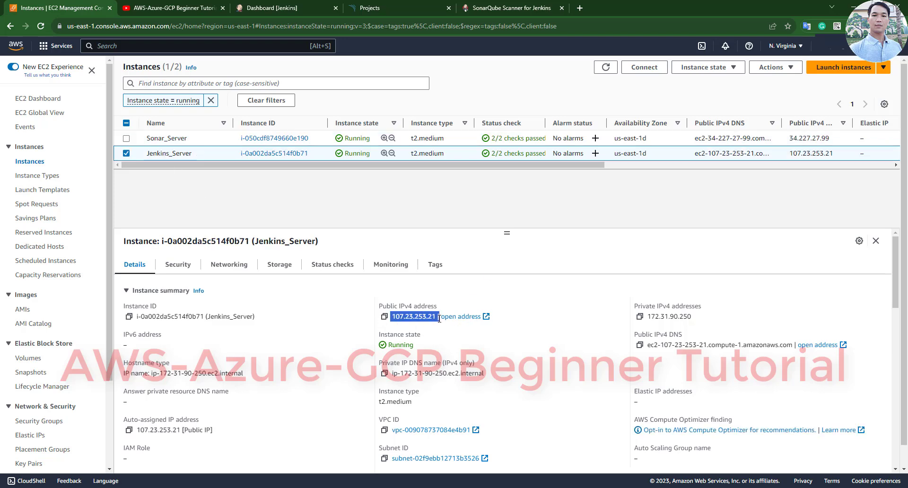
- Reload the Jenkins dashboard at 107.23.253.21:8080, then show the Sonar_Server instance details
left_click(272, 7)
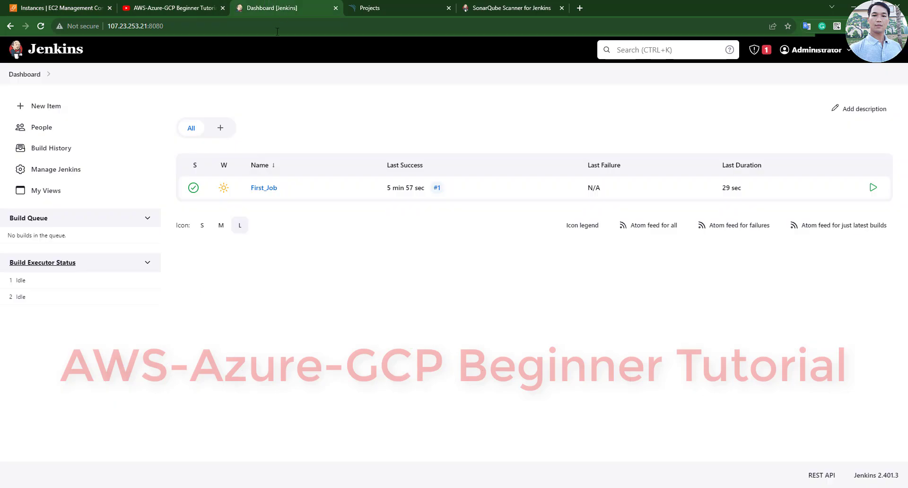
left_click(137, 30)
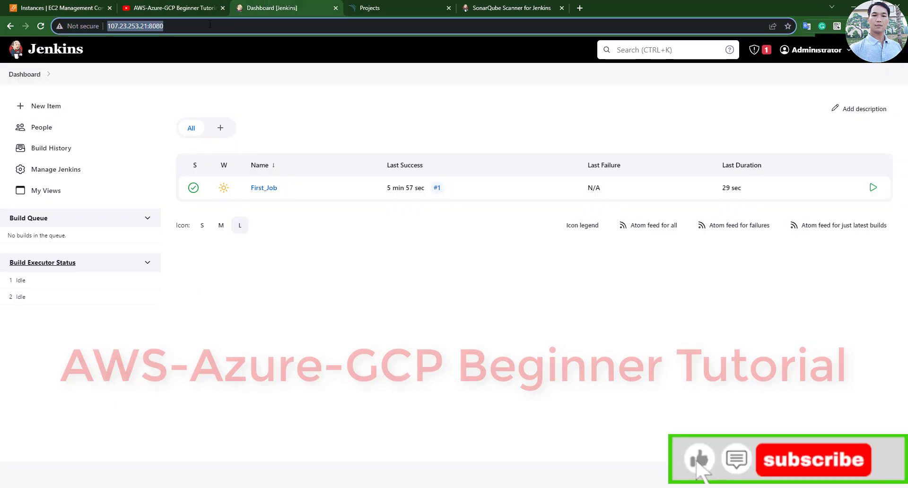
left_click(24, 76)
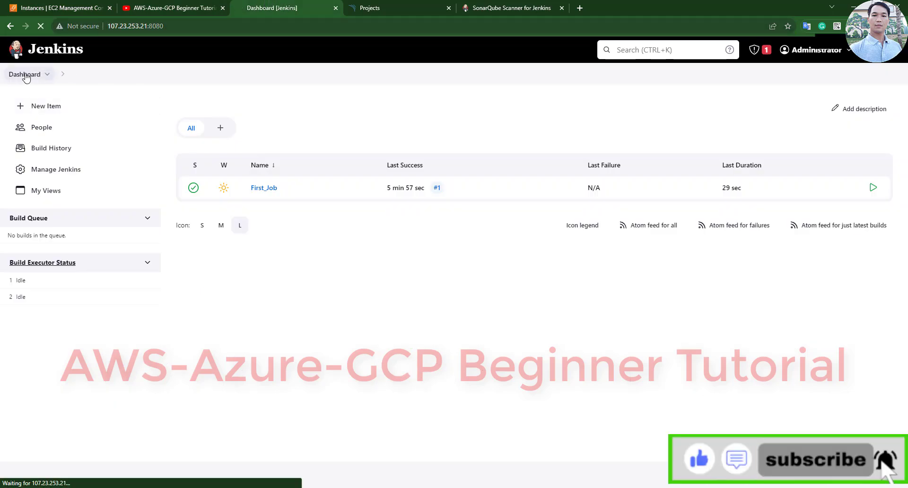
left_click(80, 6)
left_click(166, 138)
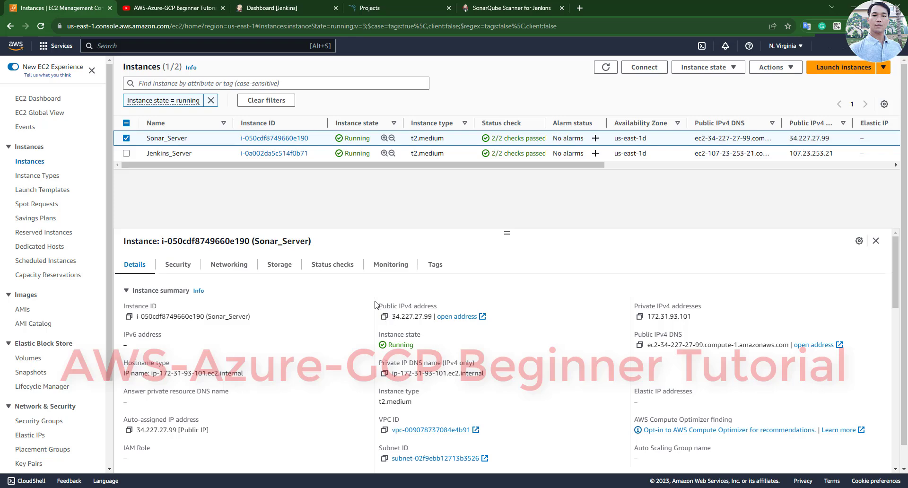
- Select Sonar_Server's public IPv4 address and check the SonarQube page's current address
left_click_drag(376, 304, 449, 315)
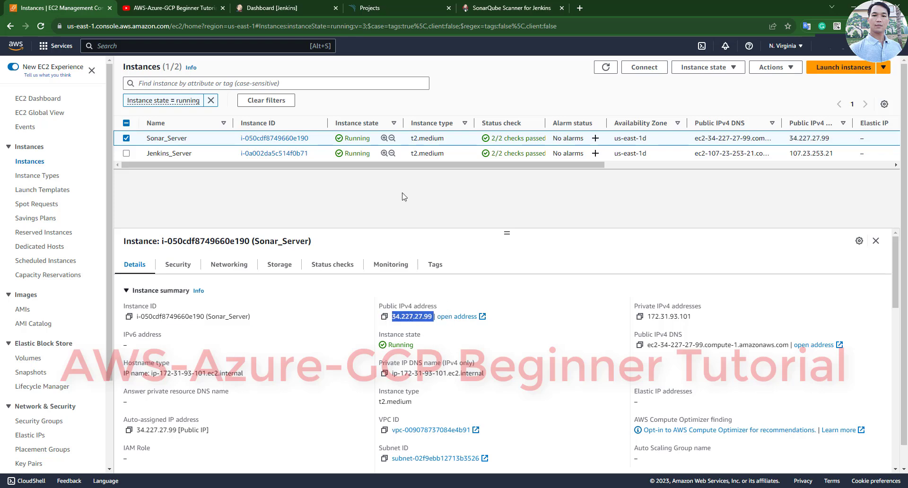
left_click(393, 7)
left_click(193, 26)
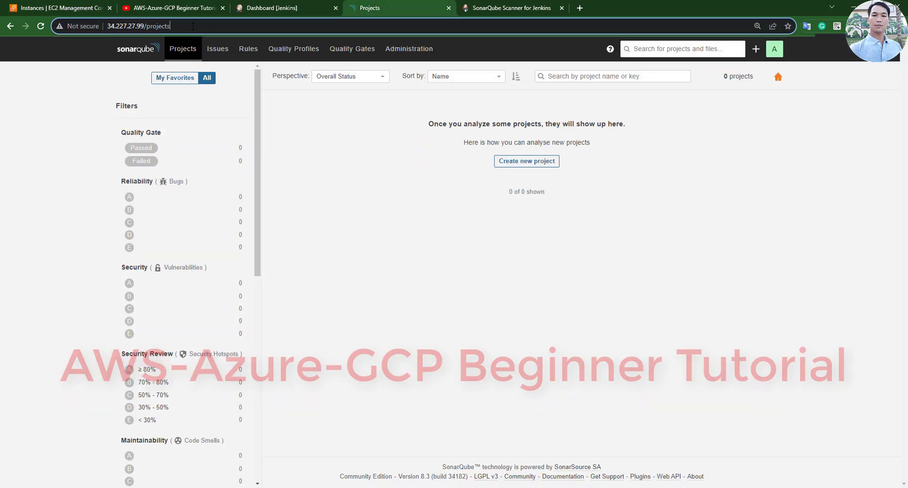
left_click(54, 5)
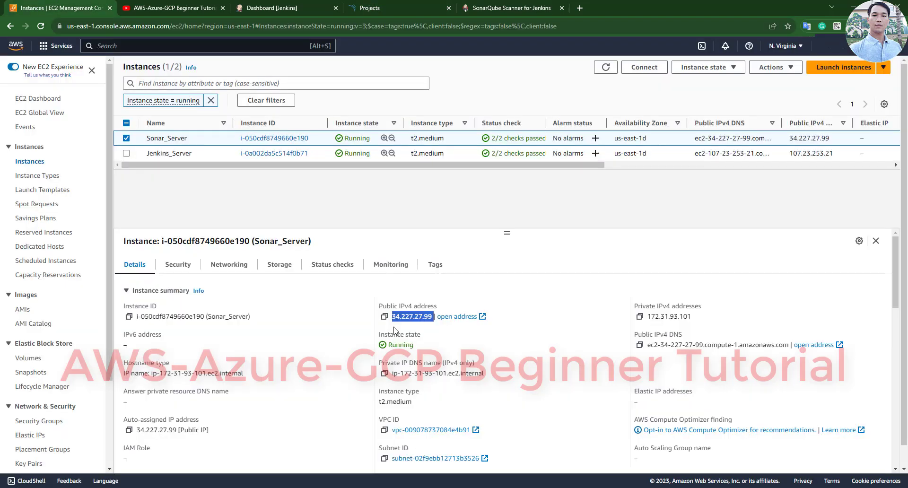
- Copy Sonar_Server's IP and load SonarQube at 34.227.27.99, adjusting the page zoom
left_click(385, 316)
left_click(350, 6)
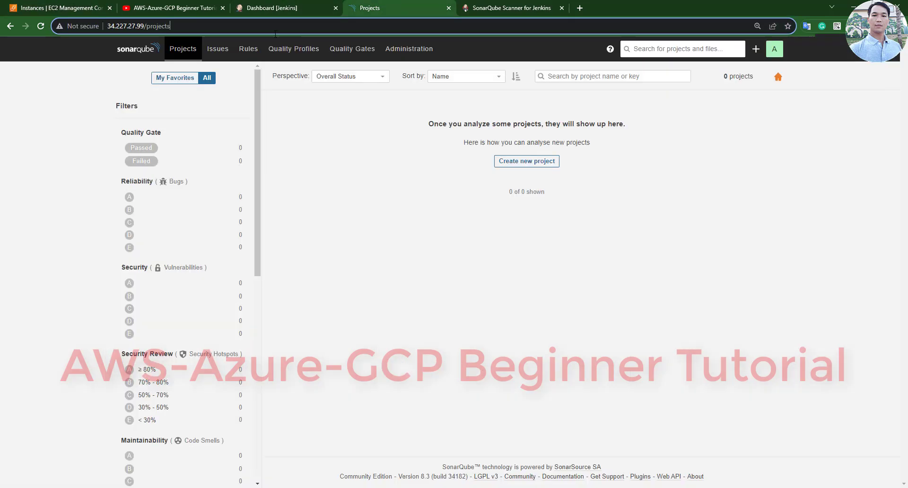
key("ctrl+a")
key("ctrl+v")
key("Return")
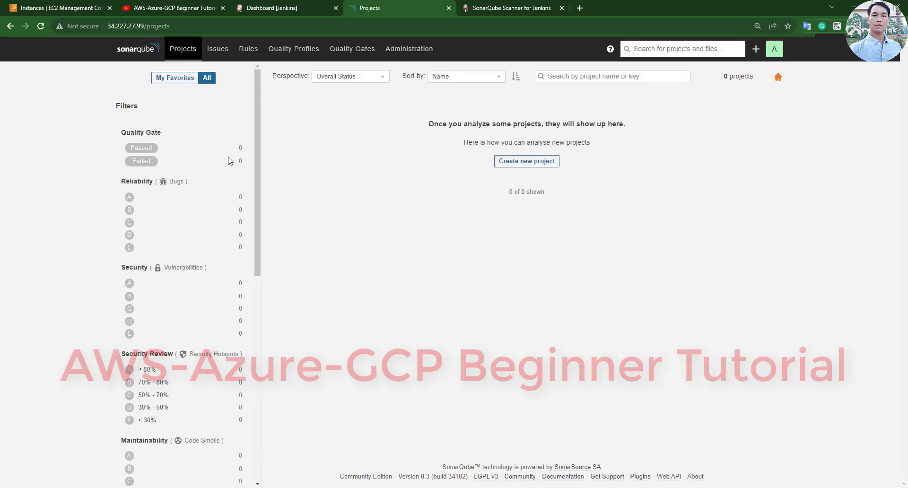
left_click(136, 49)
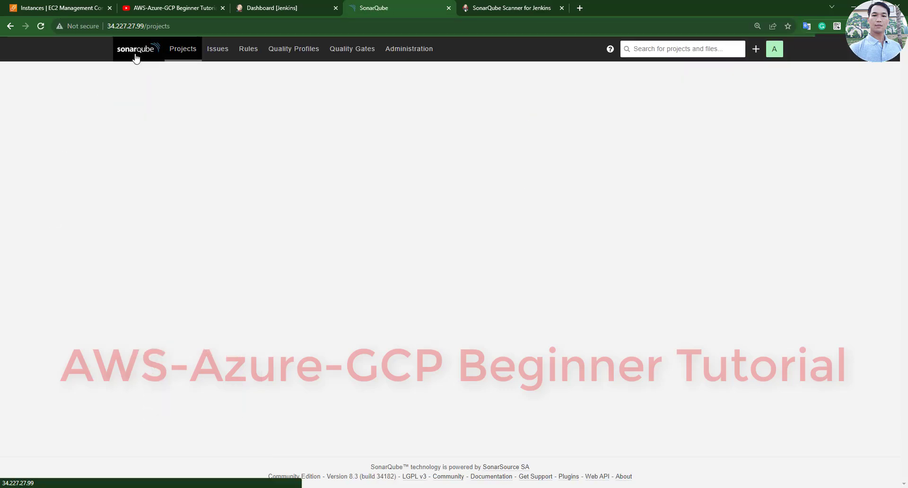
key("ctrl+plus")
key("ctrl+plus")
key("ctrl+plus")
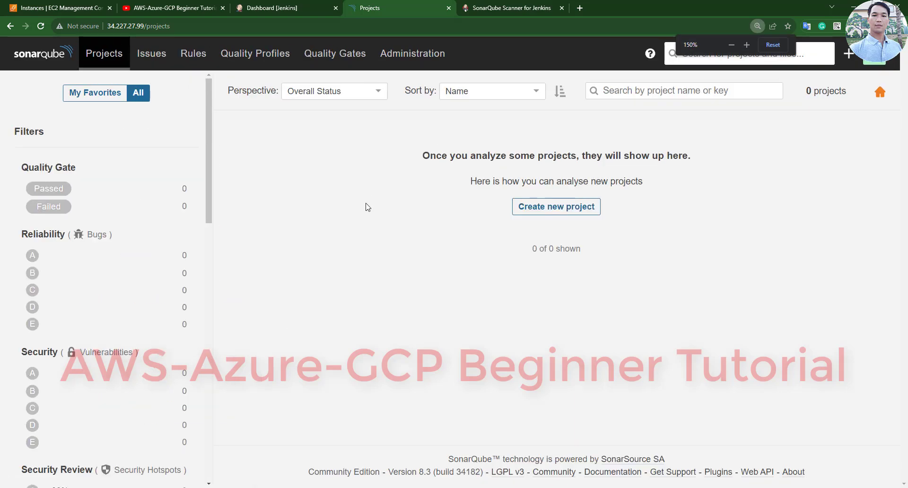
key("ctrl+minus")
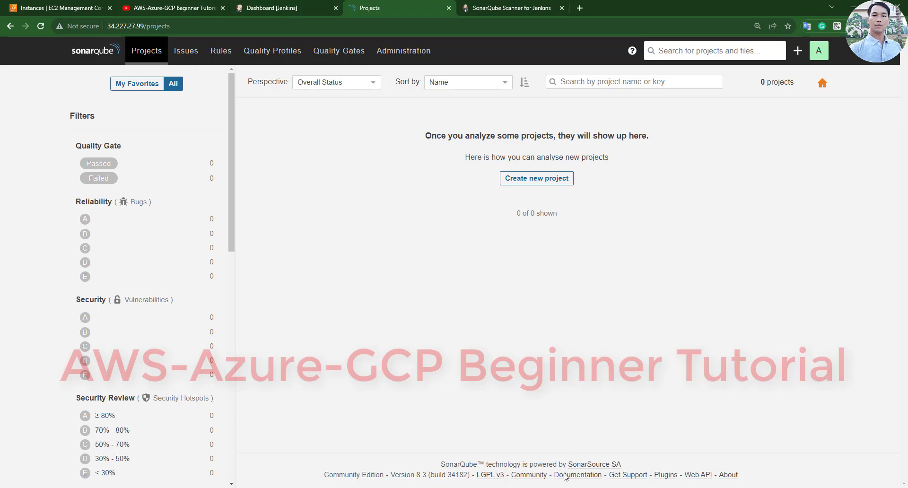
- Highlight the scanner setup step on line 11 and copy the scanner name sonar4.8
key("alt+Tab")
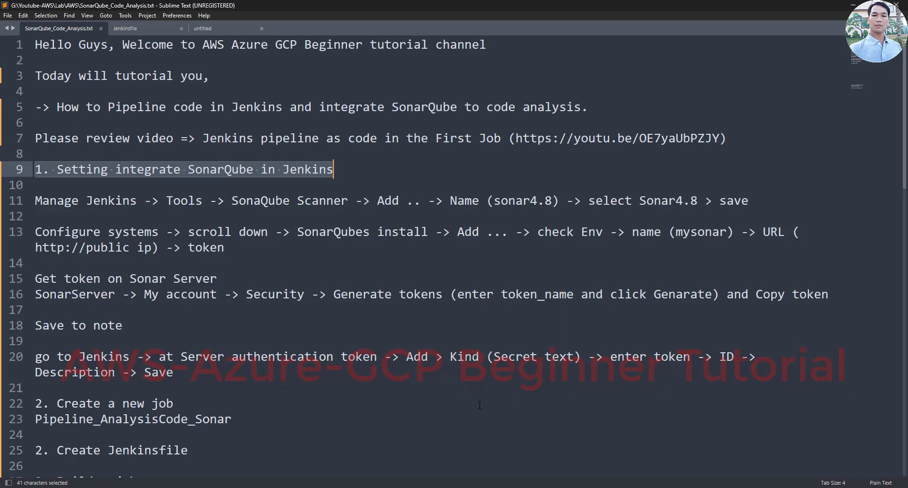
left_click(123, 236)
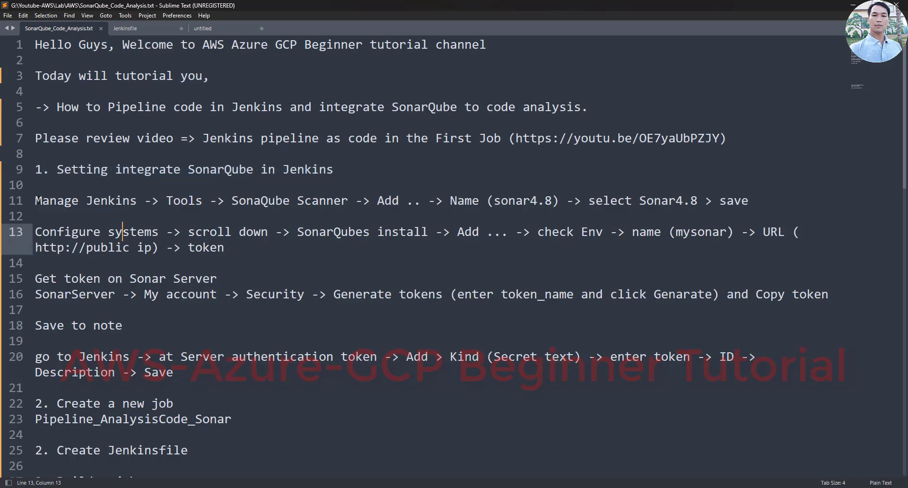
left_click_drag(35, 201, 790, 204)
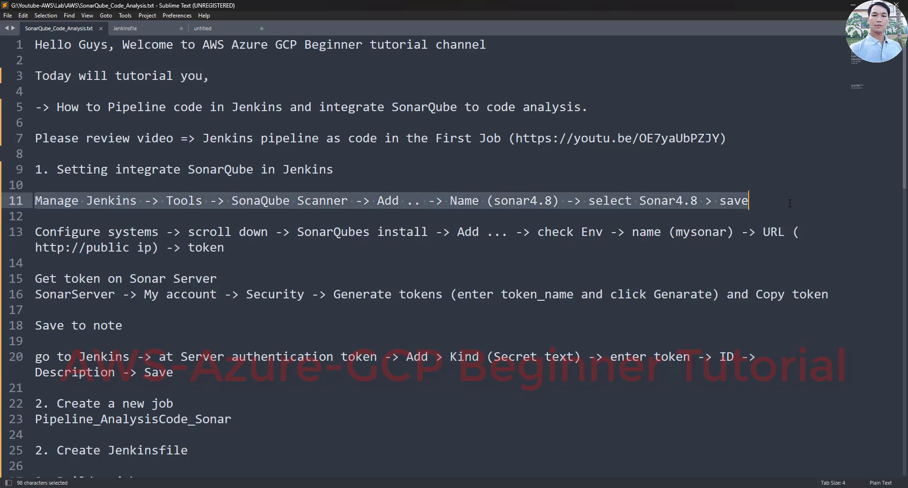
left_click(654, 202)
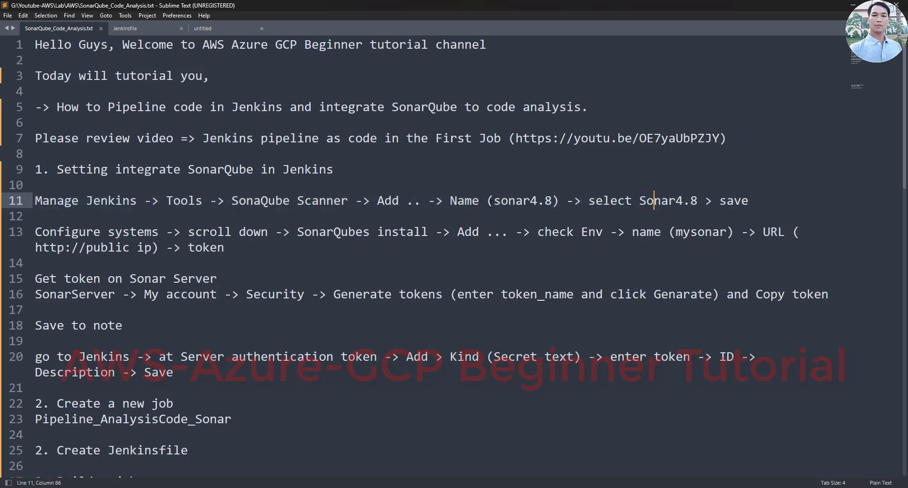
left_click_drag(494, 203, 552, 204)
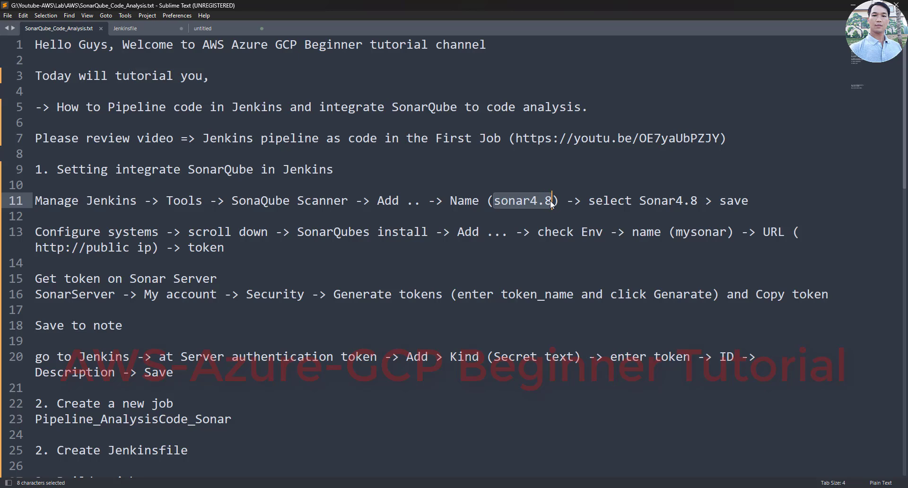
right_click(544, 204)
left_click(571, 249)
key("alt+Tab")
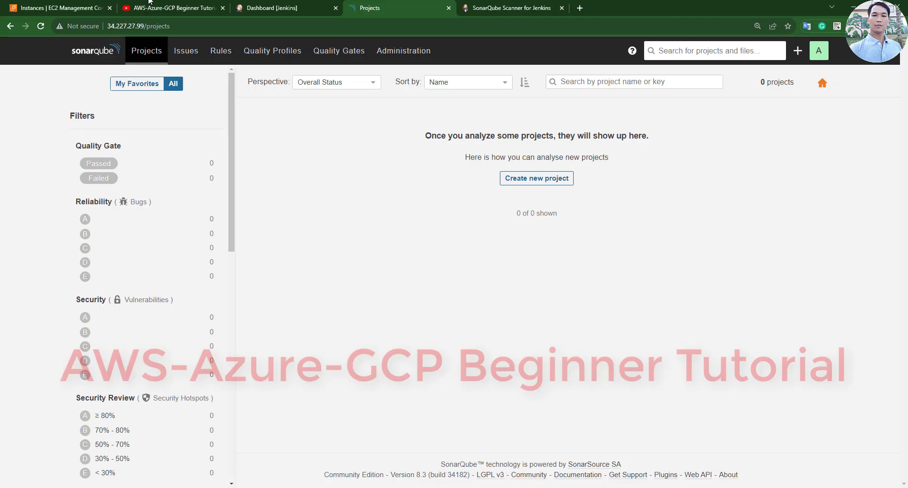
- Open Manage Jenkins > Tools and scroll through the Maven, JDK, Git, Gradle and Ant sections
left_click(291, 7)
left_click(55, 169)
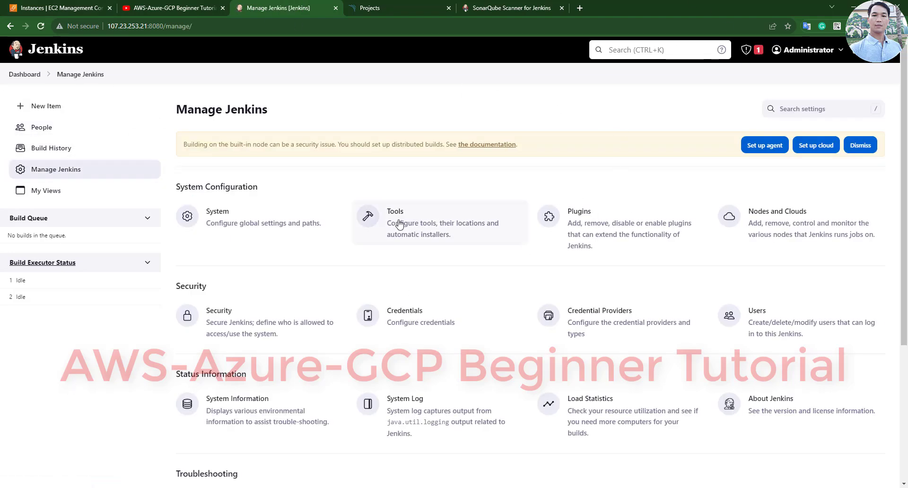
left_click(398, 228)
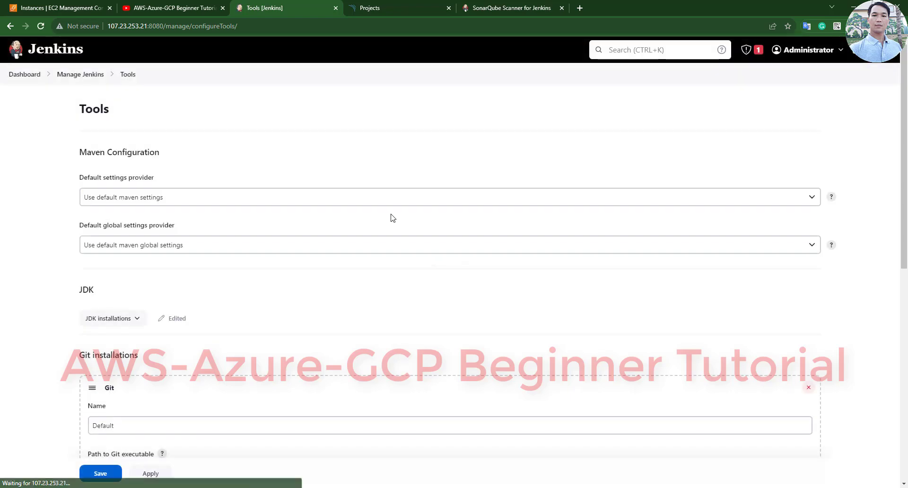
scroll(46, 220, "down", 3)
scroll(46, 220, "down", 6)
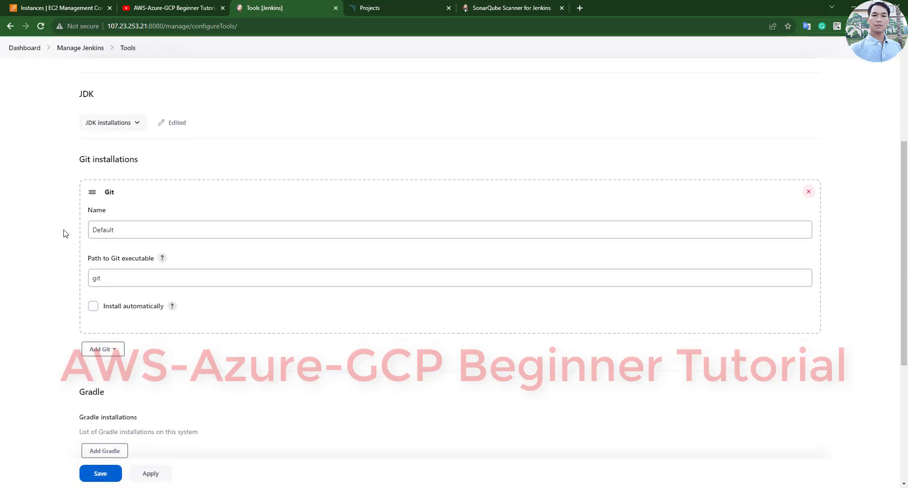
scroll(70, 235, "up", 10)
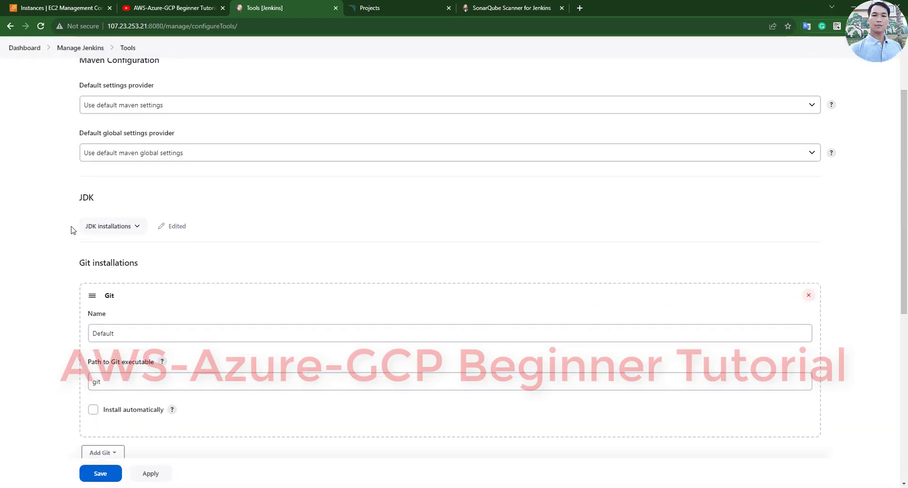
scroll(74, 229, "down", 9)
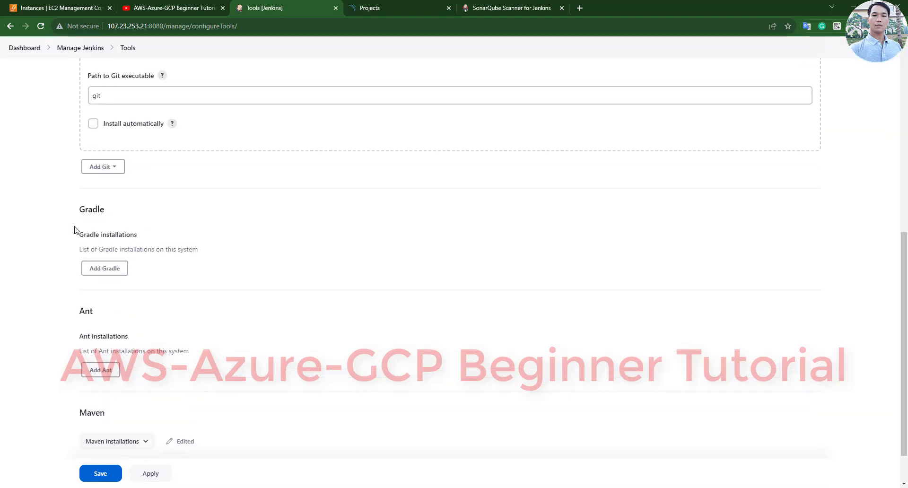
scroll(76, 230, "up", 10)
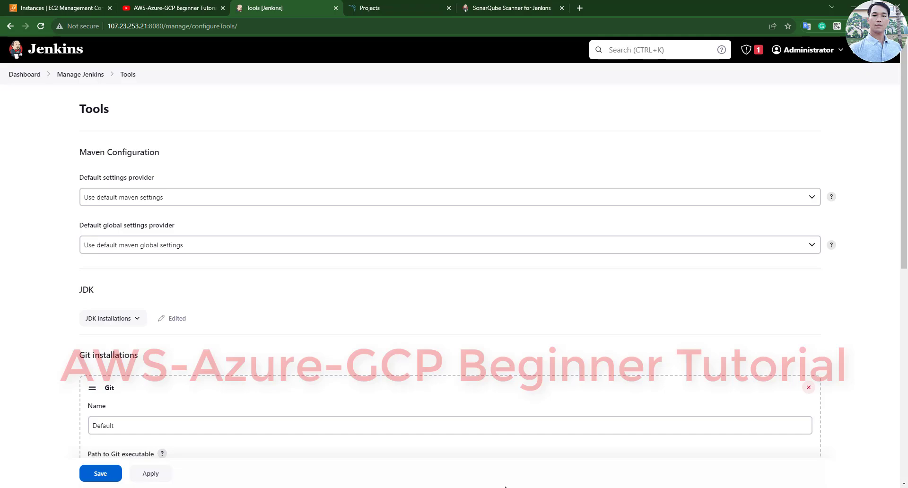
key("alt+Tab")
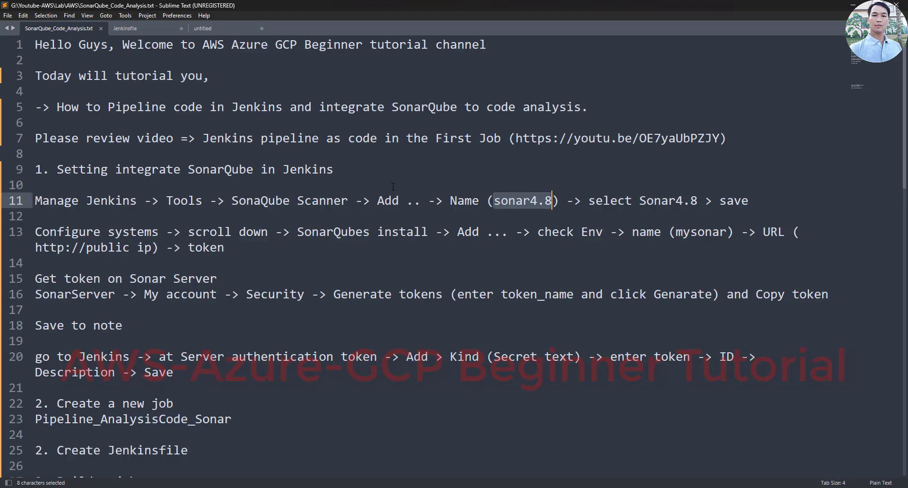
- Type 'I will install SonarQube plugin' on line 10 under the step 1 heading
left_click(394, 183)
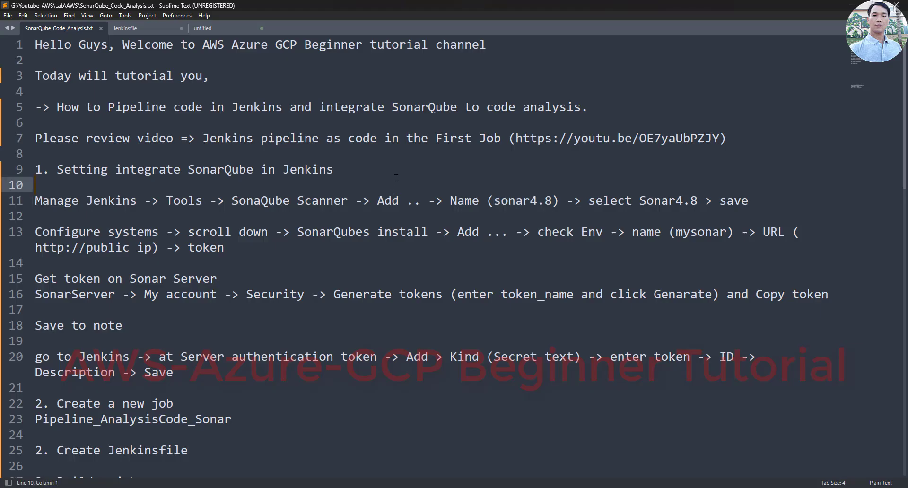
type("I will ")
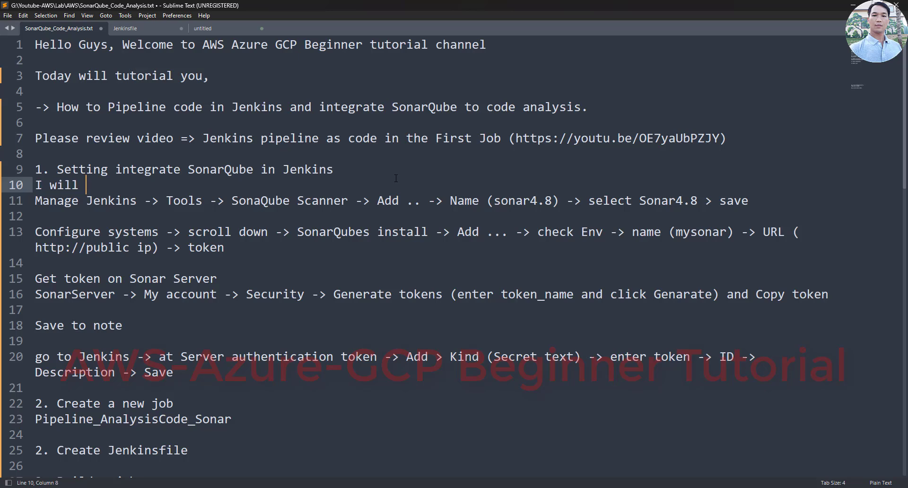
type("install")
key("Return")
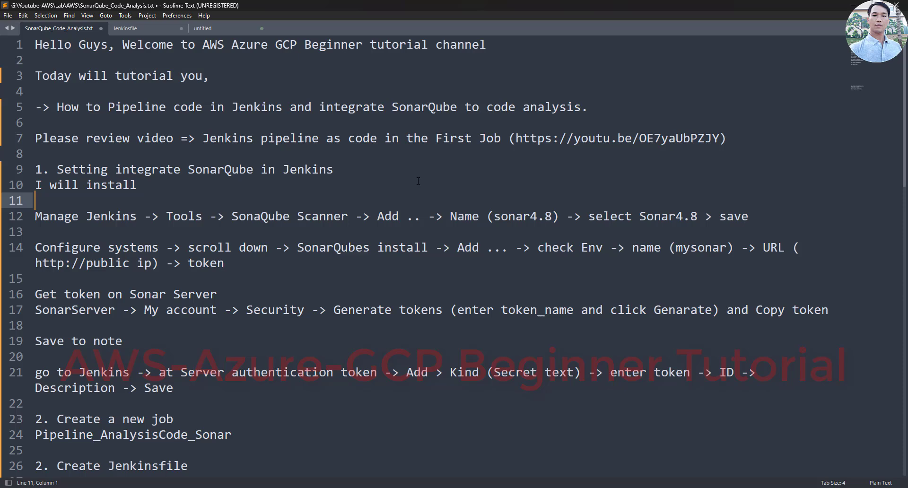
left_click(418, 182)
type("So")
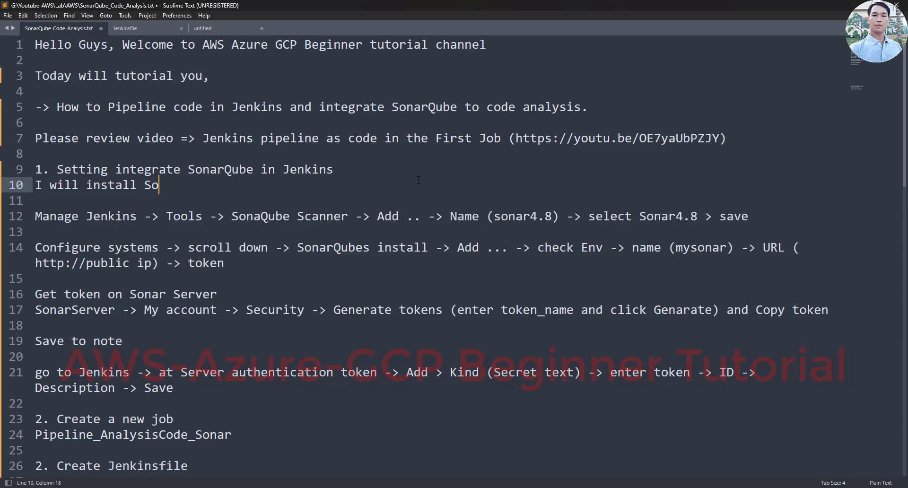
type("narQube plu")
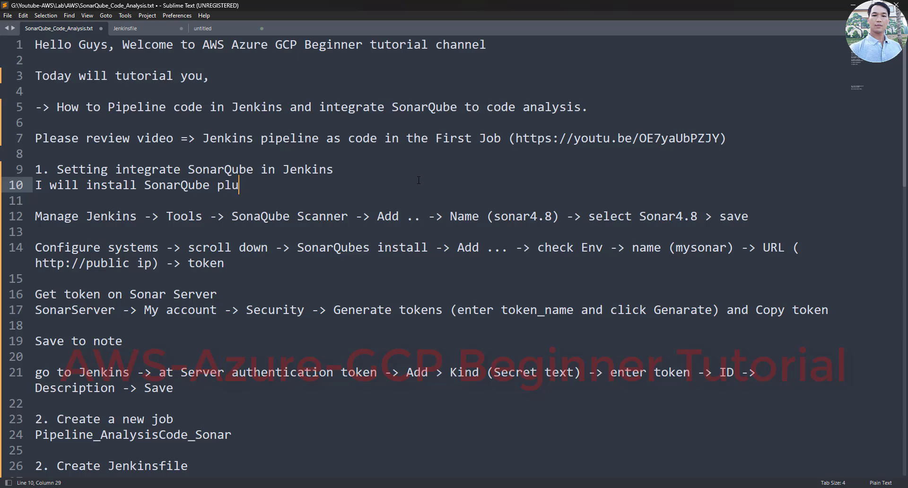
type("gin")
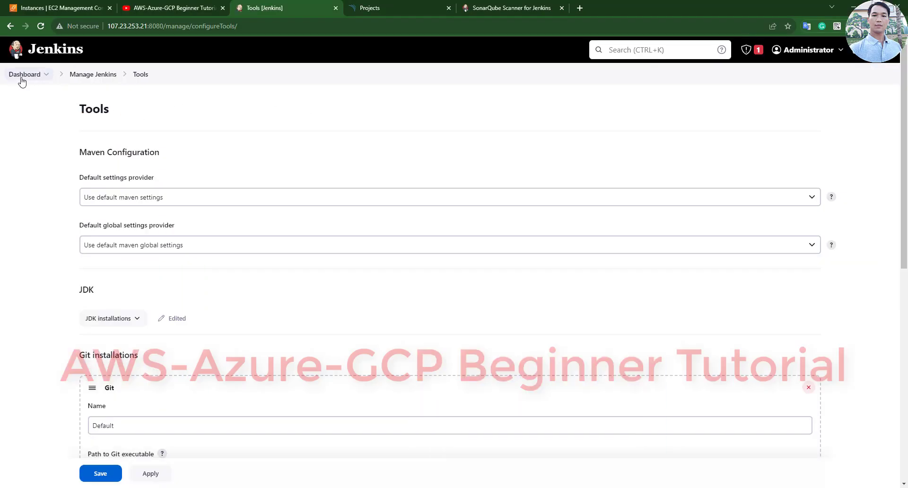
- Search Jenkins' available plugins for 'sonar' and select the SonarQube Scanner plugin name
left_click(24, 76)
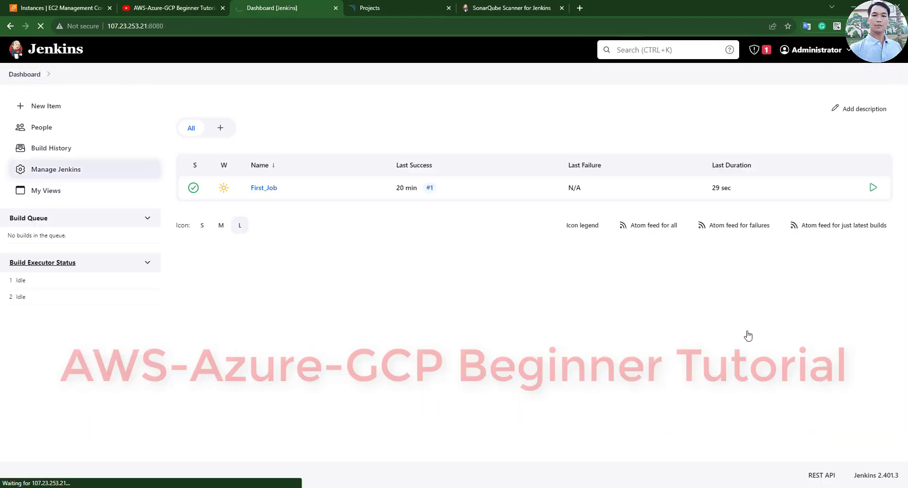
left_click(599, 228)
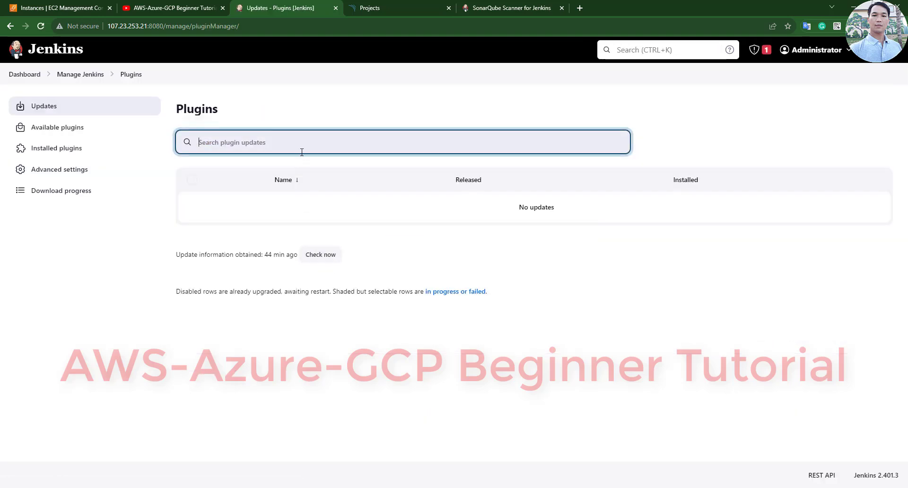
left_click(59, 126)
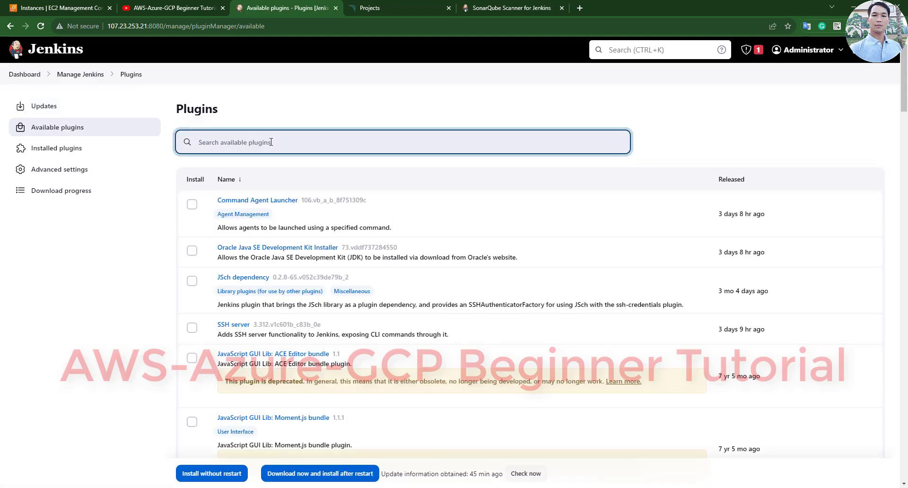
type("sonar")
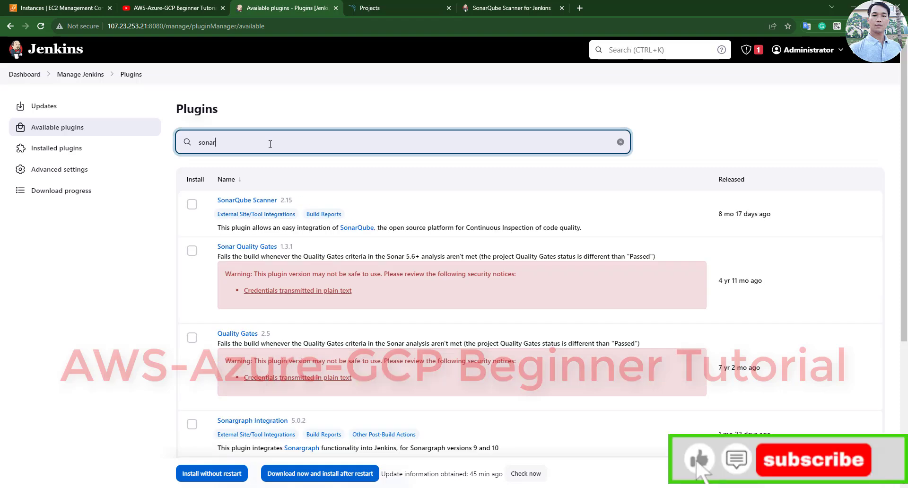
left_click_drag(211, 199, 278, 201)
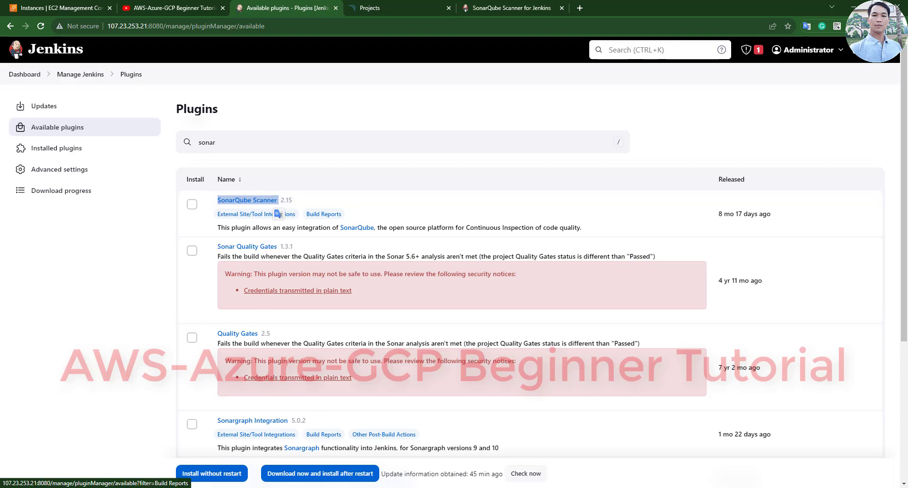
key("alt+Tab")
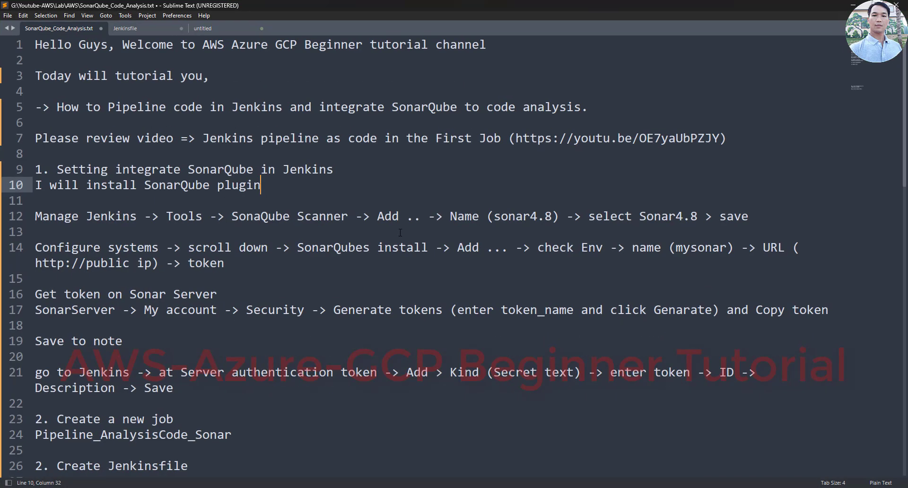
- End the note with '(SonarQube Scanner Version)', then tick SonarQube Scanner in Jenkins' available plugins
type("(")
key("ctrl+v")
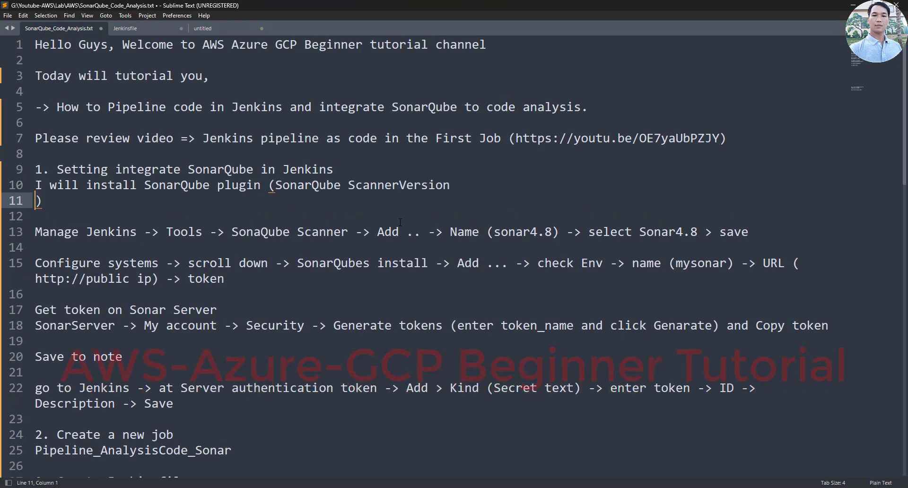
key("BackSpace")
key("End")
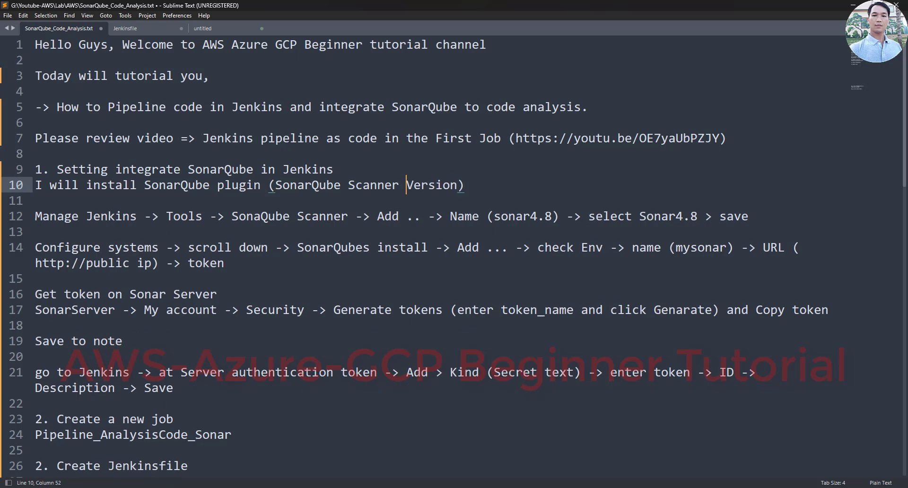
key("alt+Tab")
left_click(197, 207)
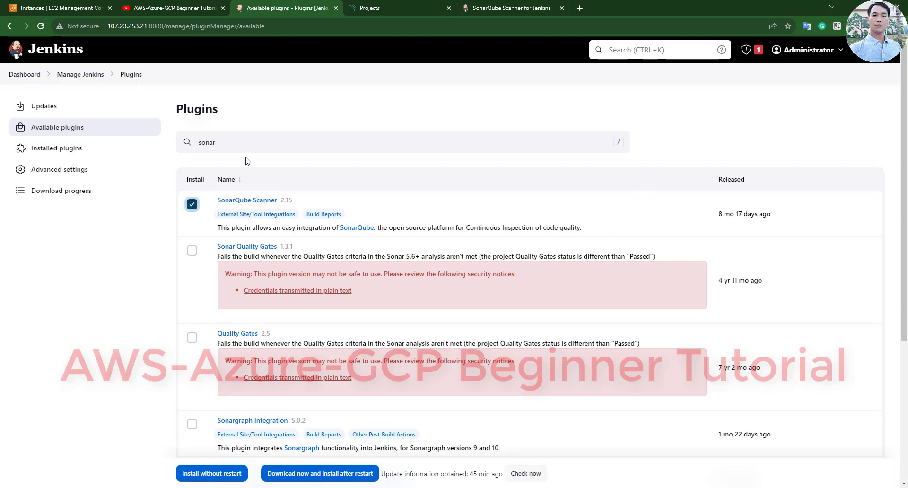
- Install SonarQube Scanner without restart and enable 'Restart Jenkins when installation is complete'
left_click(213, 474)
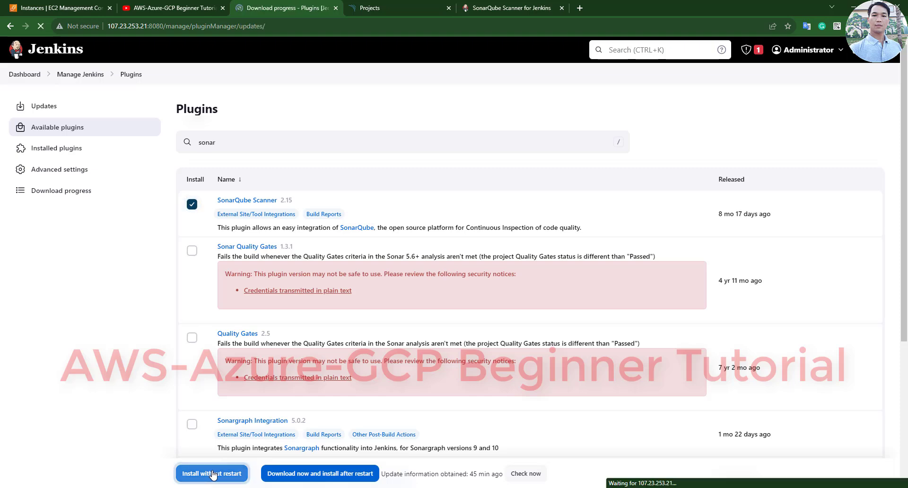
scroll(352, 240, "down", 6)
scroll(352, 240, "down", 20)
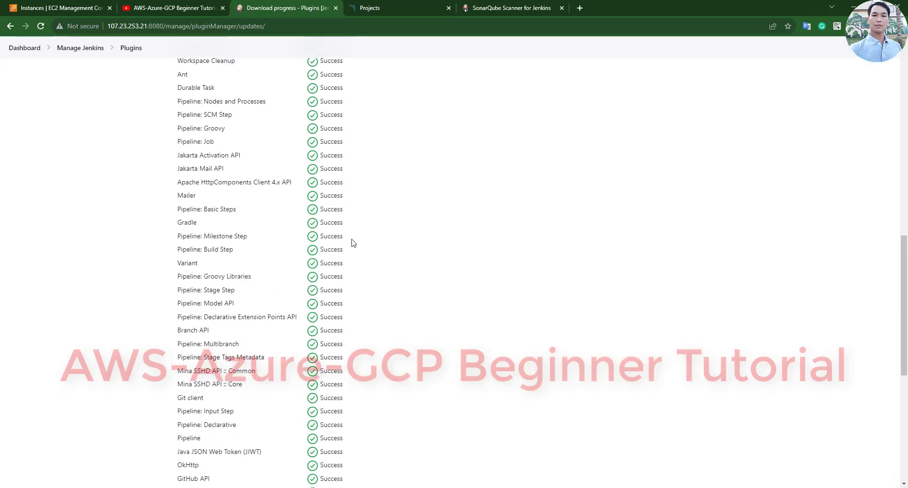
scroll(352, 243, "down", 2)
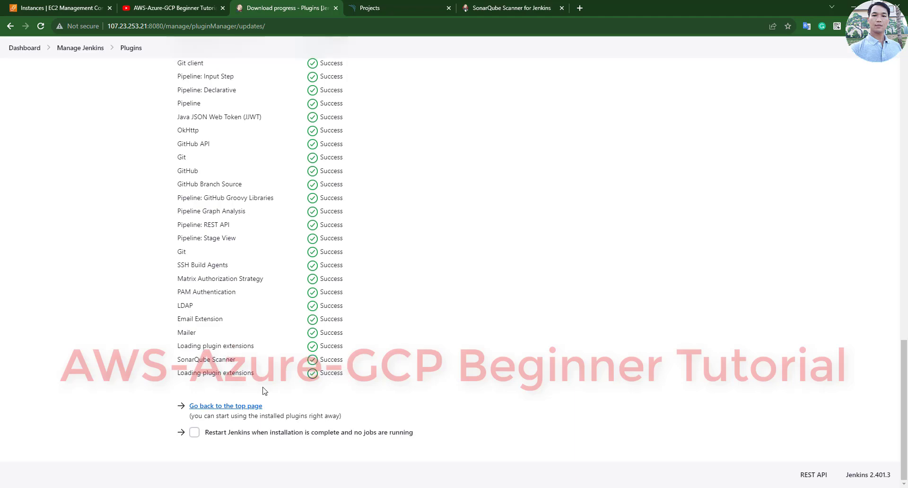
left_click(194, 432)
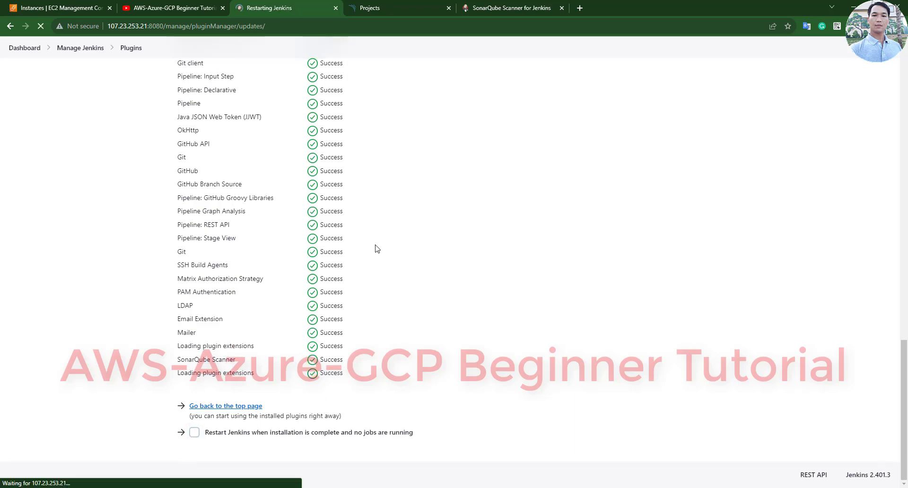
- After the restart, log back in with the admin username and password
triple_click(527, 267)
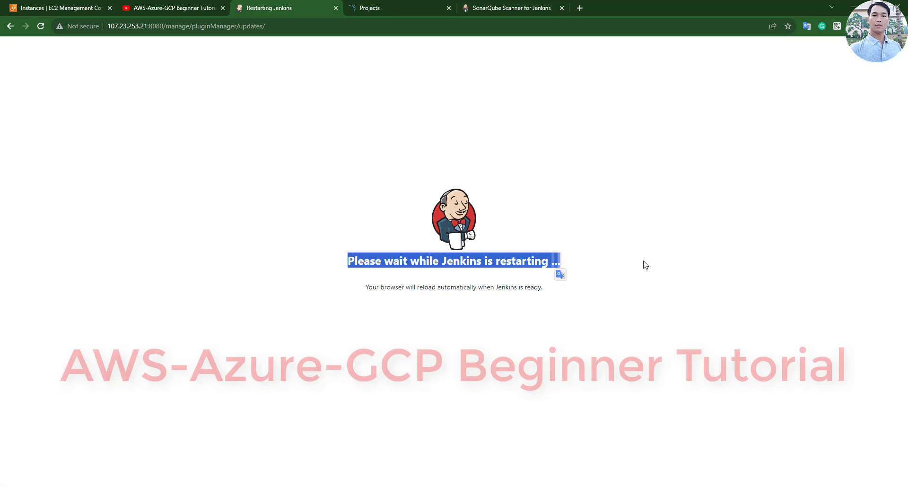
left_click(733, 254)
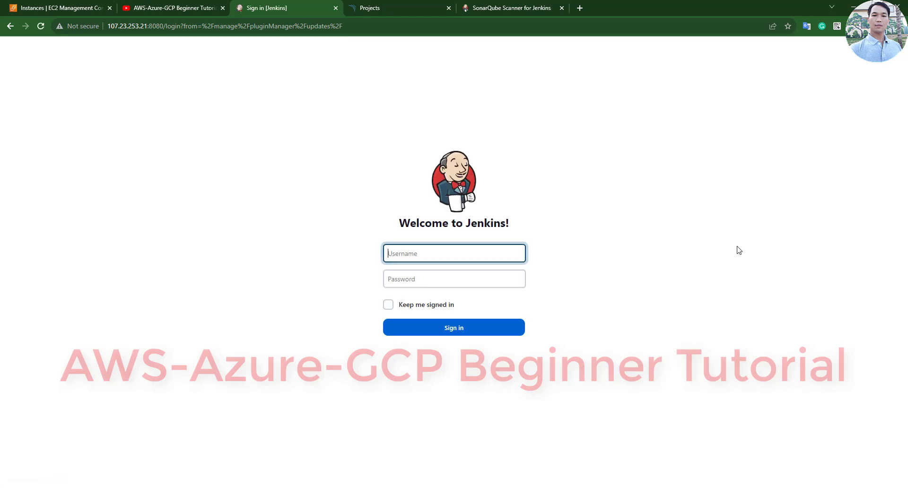
key("Tab")
key("BackSpace")
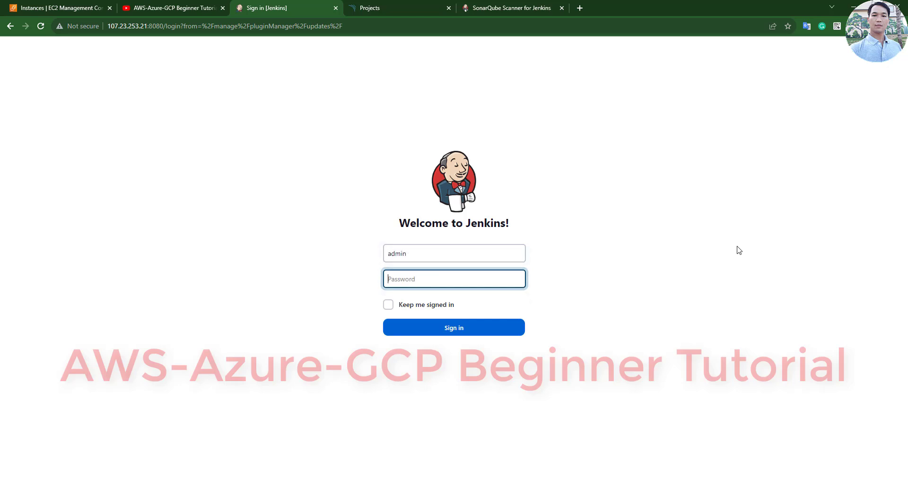
key("Return")
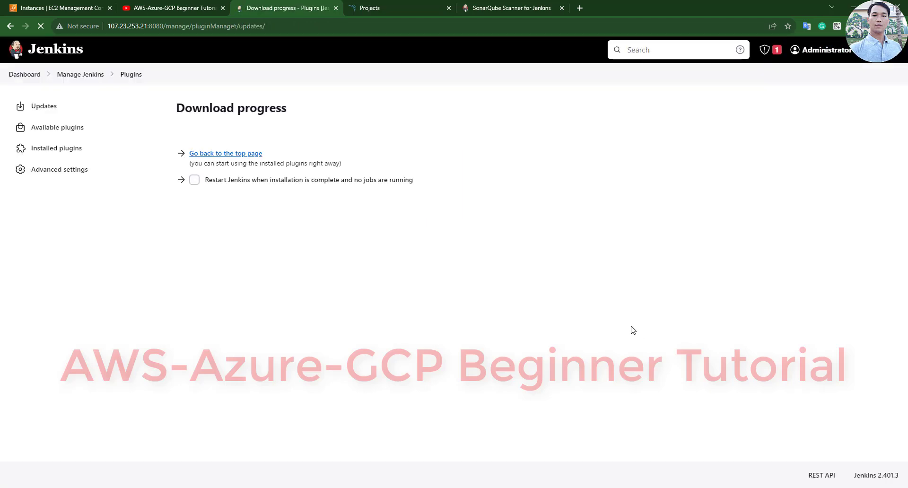
- Go to Manage Jenkins > Tools and find the SonarQube Scanner installations section
left_click(22, 78)
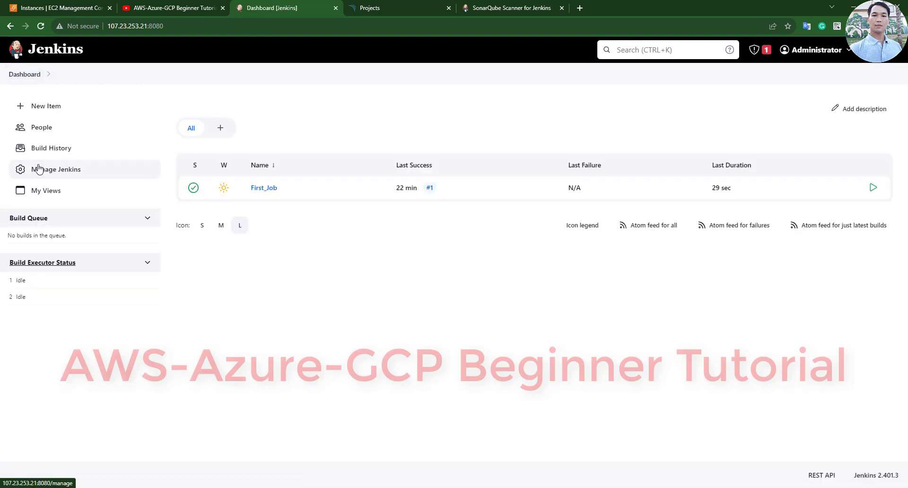
left_click(47, 169)
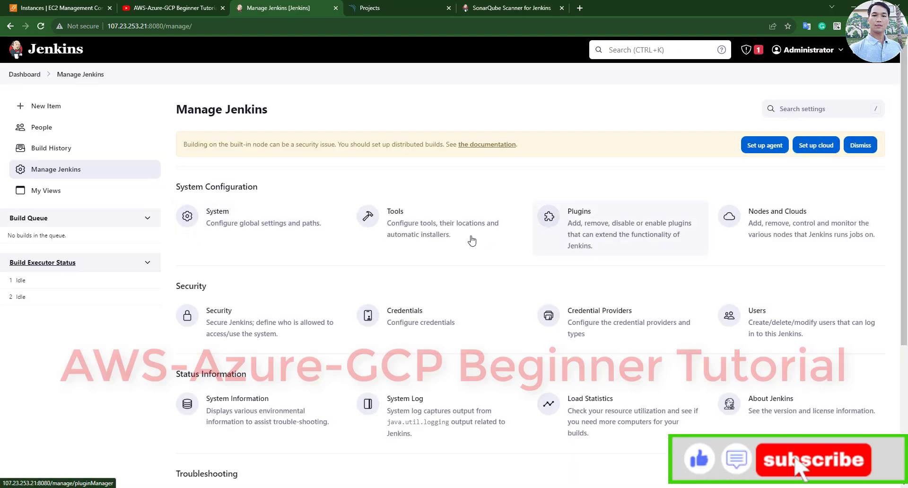
left_click(404, 239)
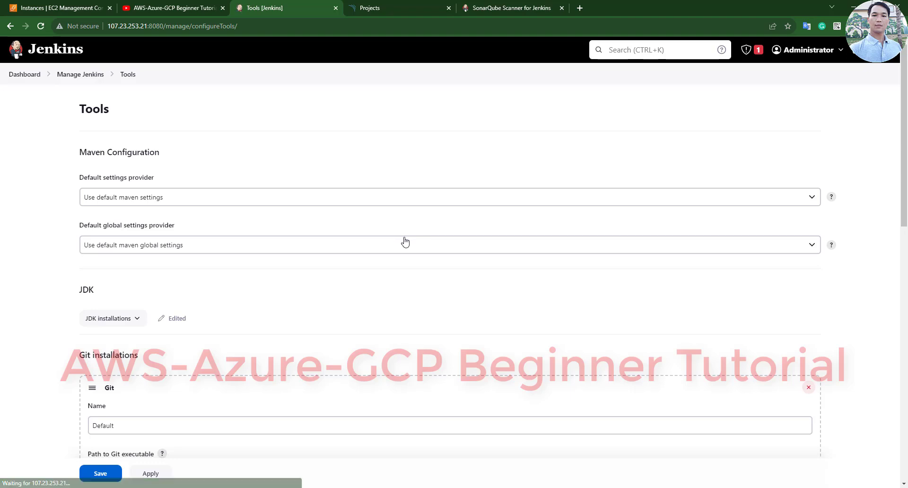
scroll(405, 240, "down", 7)
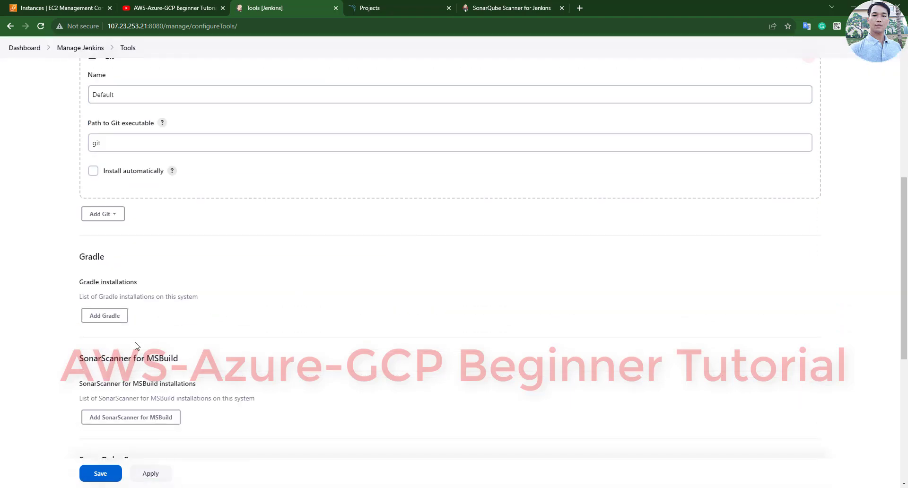
scroll(134, 345, "down", 4)
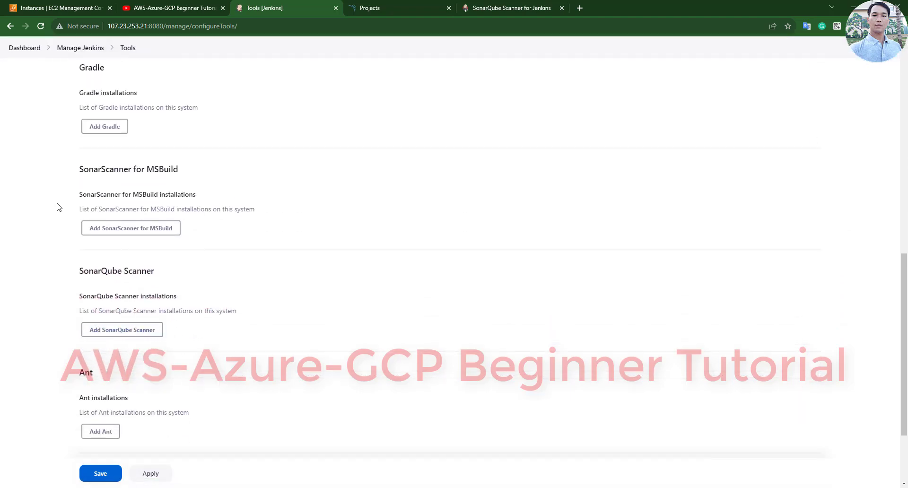
triple_click(120, 274)
- Add scanner sonar4.8 auto-installing SonarQube Scanner 4.8.0.2856 and save the tools
left_click(120, 330)
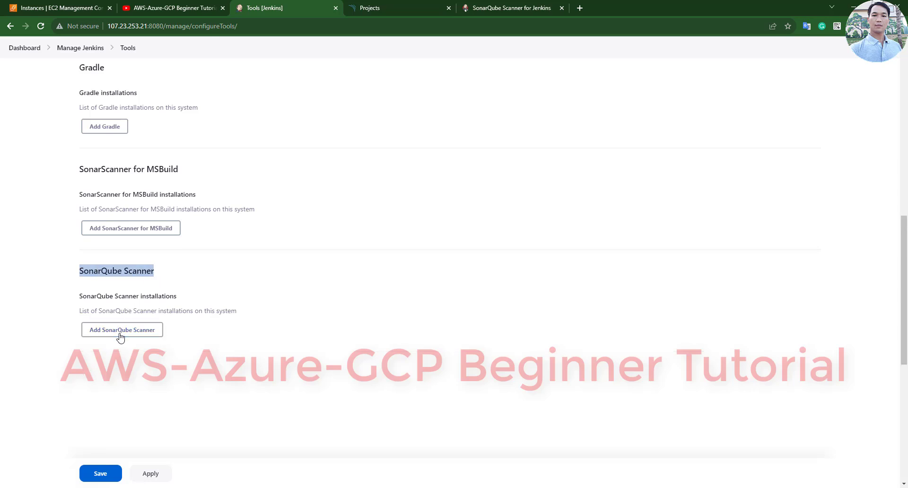
scroll(120, 334, "down", 2)
left_click(130, 302)
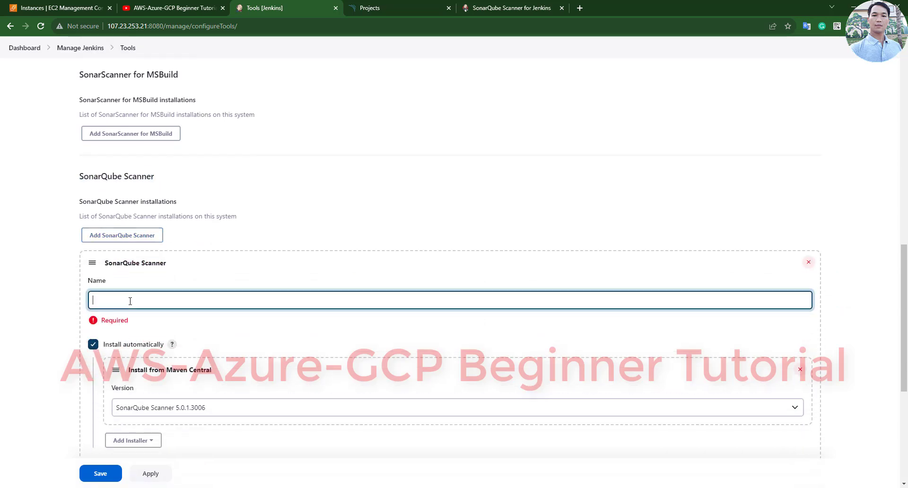
type("sonar4")
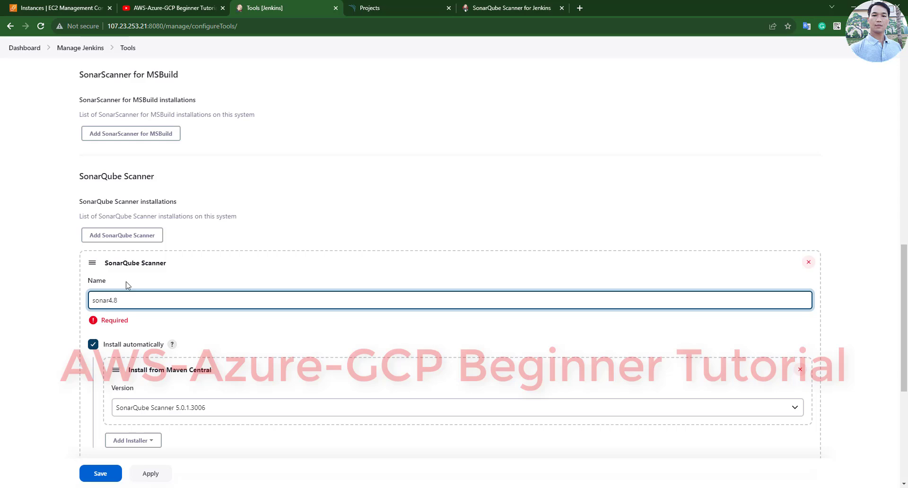
left_click(218, 412)
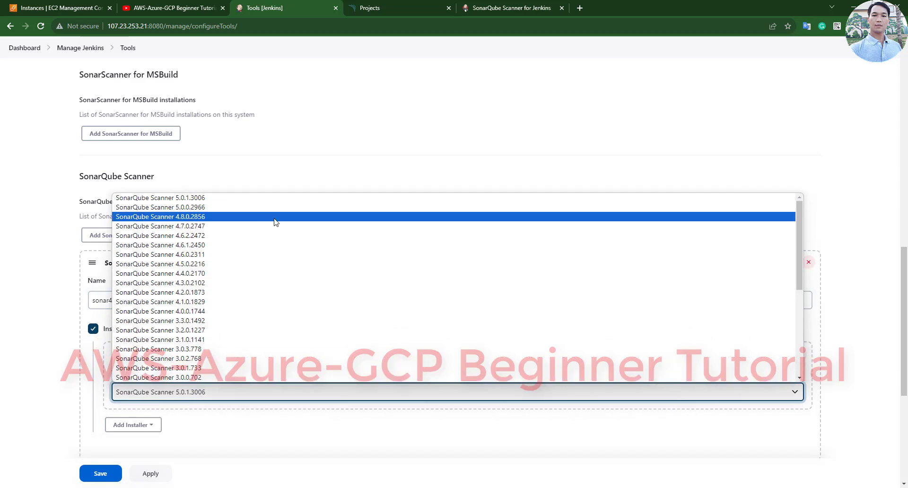
left_click(275, 217)
scroll(105, 424, "down", 2)
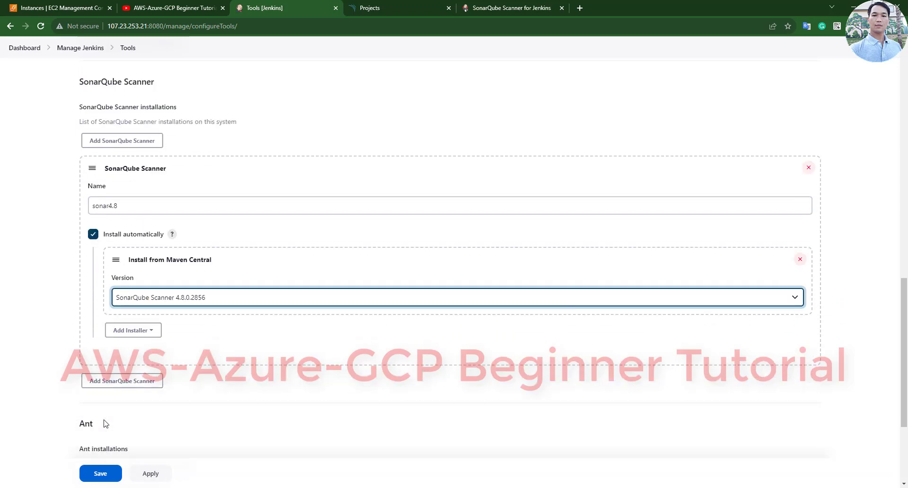
left_click(101, 473)
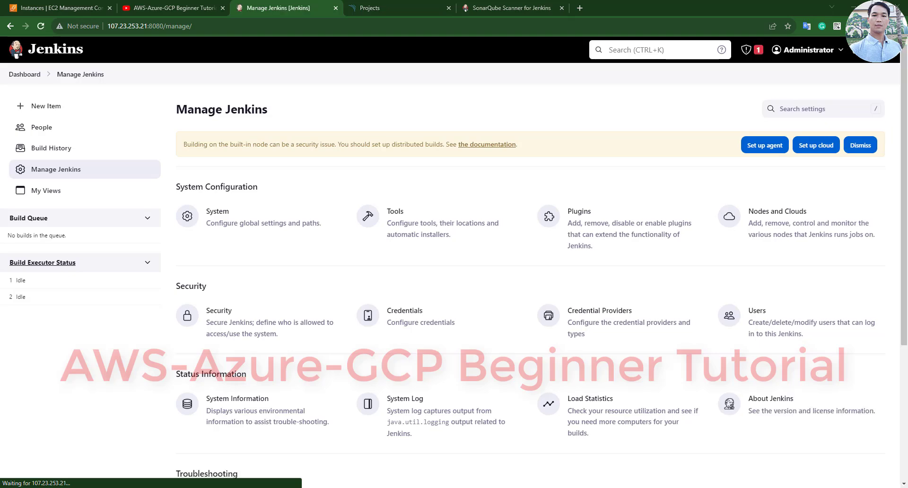
- Copy the server name mysonar from line 14 of the Sublime notes, then return to Jenkins
key("alt+Tab")
left_click_drag(61, 217, 751, 217)
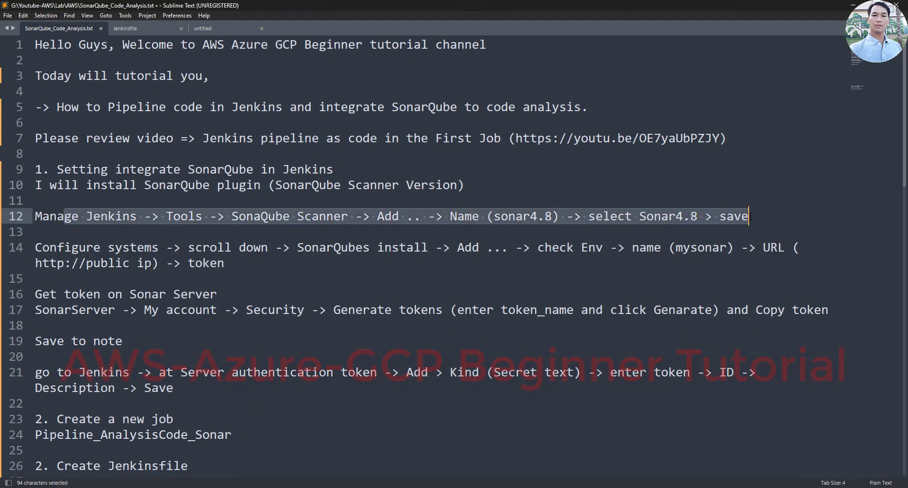
left_click(203, 247)
left_click_drag(158, 248, 35, 247)
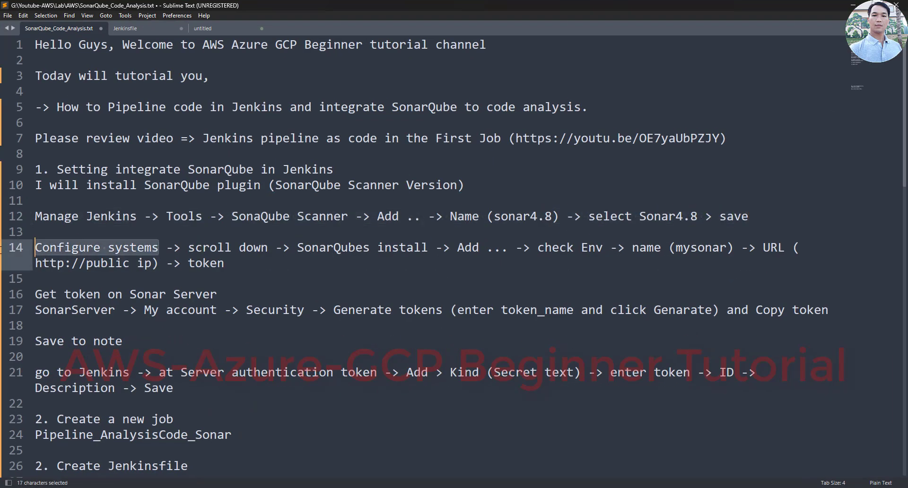
left_click_drag(297, 247, 436, 247)
double_click(700, 248)
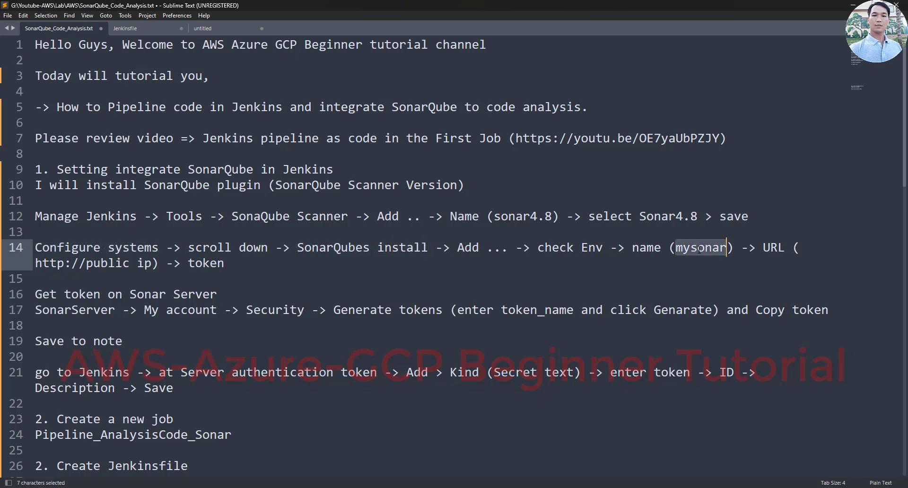
right_click(699, 249)
left_click(718, 300)
key("alt+Tab")
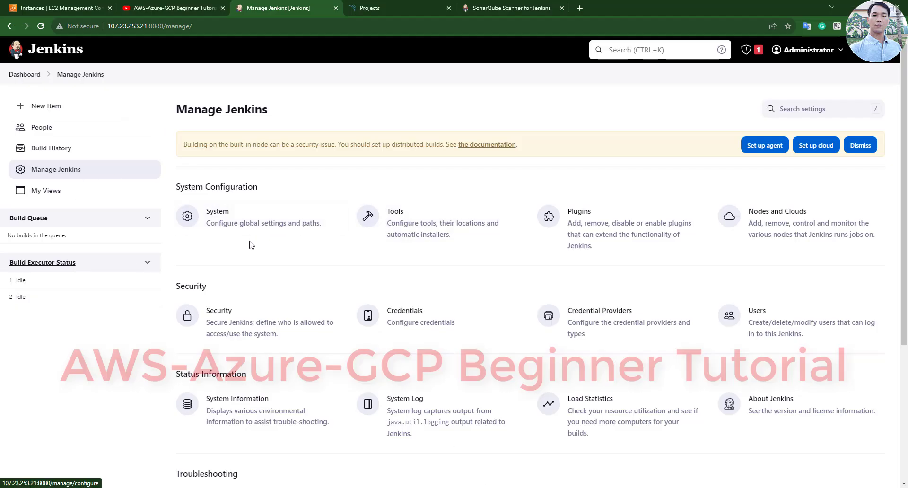
- Open Jenkins' System configuration and scroll down to the SonarQube servers settings
left_click(274, 227)
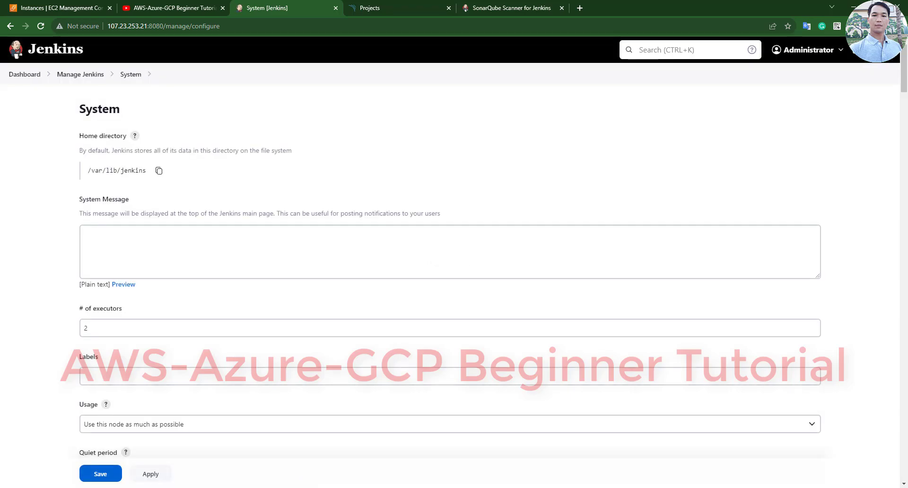
key("alt+Tab")
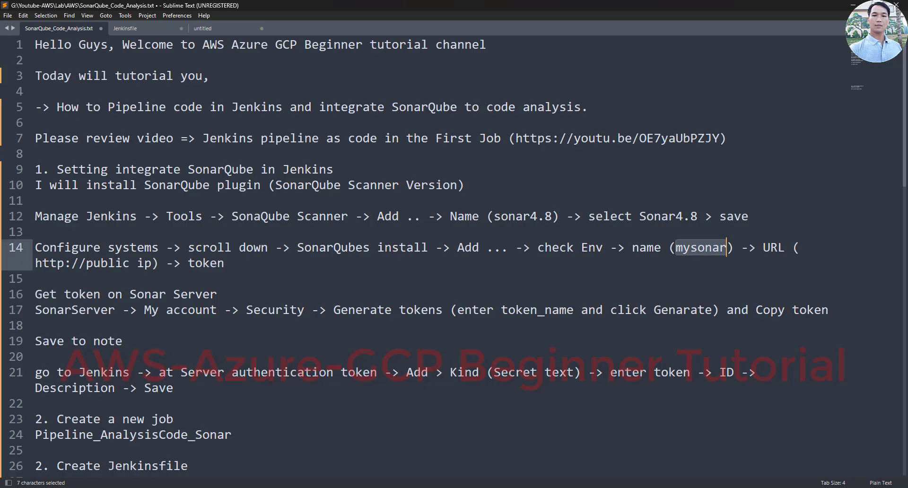
key("alt+Tab")
scroll(194, 270, "down", 8)
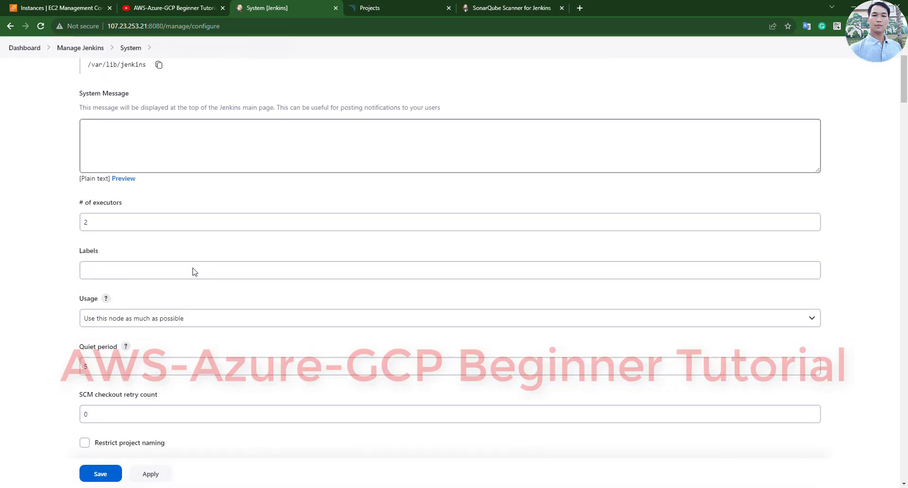
scroll(246, 256, "down", 6)
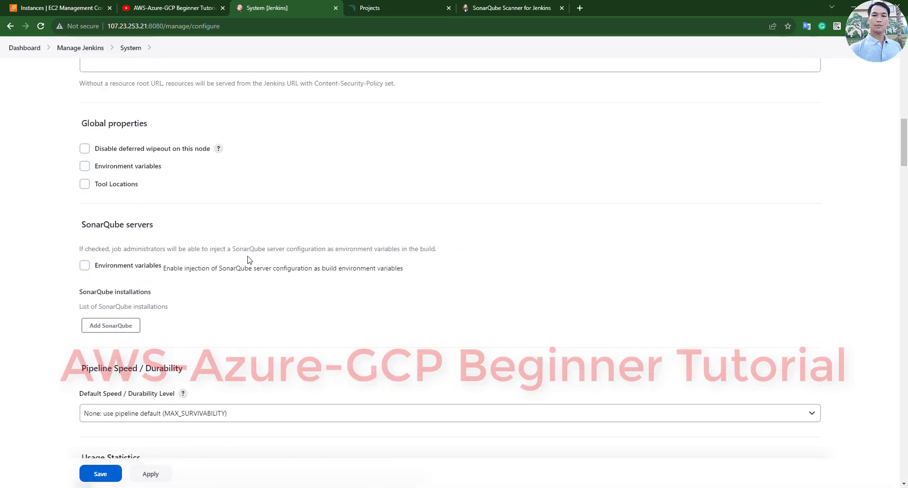
scroll(252, 263, "down", 2)
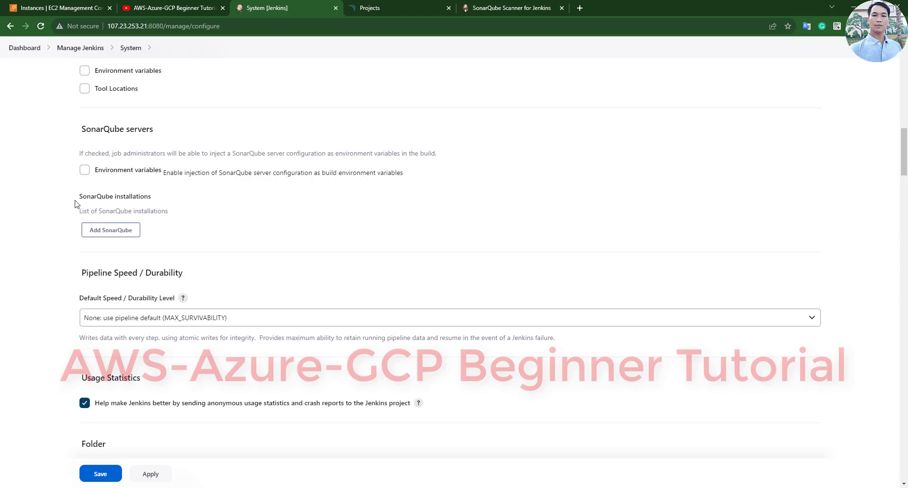
key("alt+Tab")
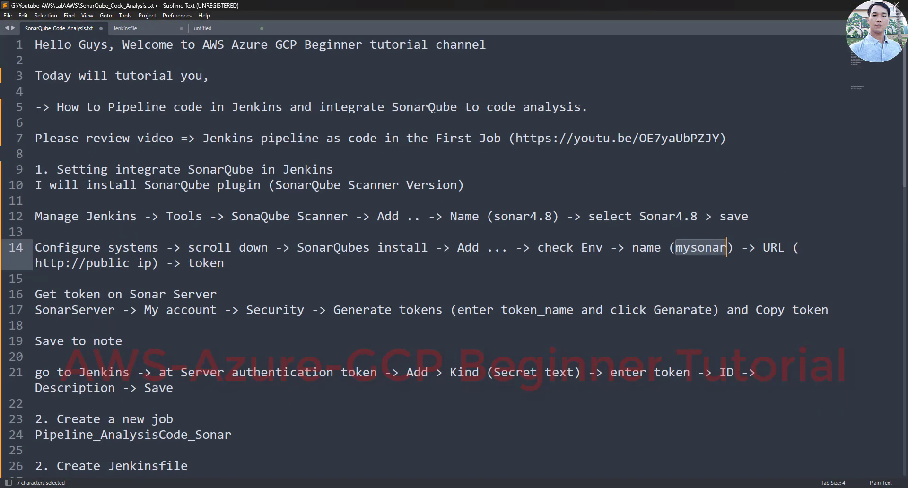
key("alt+Tab")
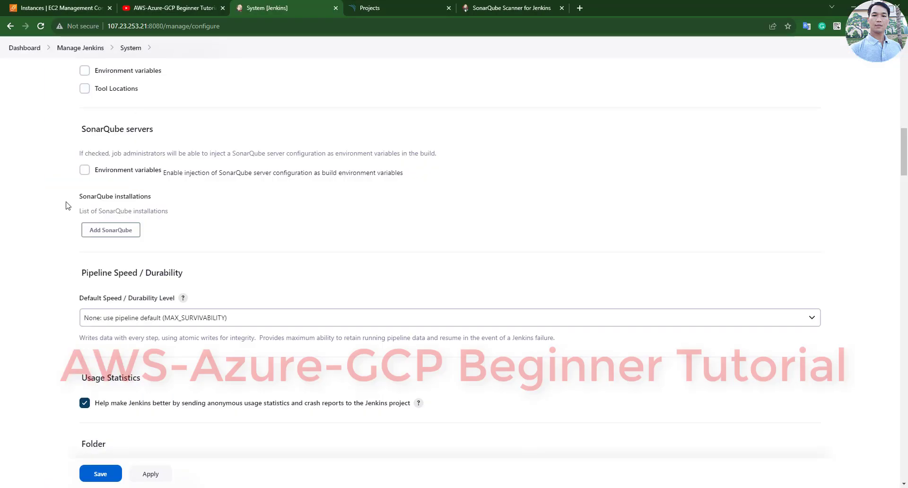
- Add a SonarQube installation entry and paste mysonar as its name
left_click_drag(66, 204, 170, 213)
left_click(135, 230)
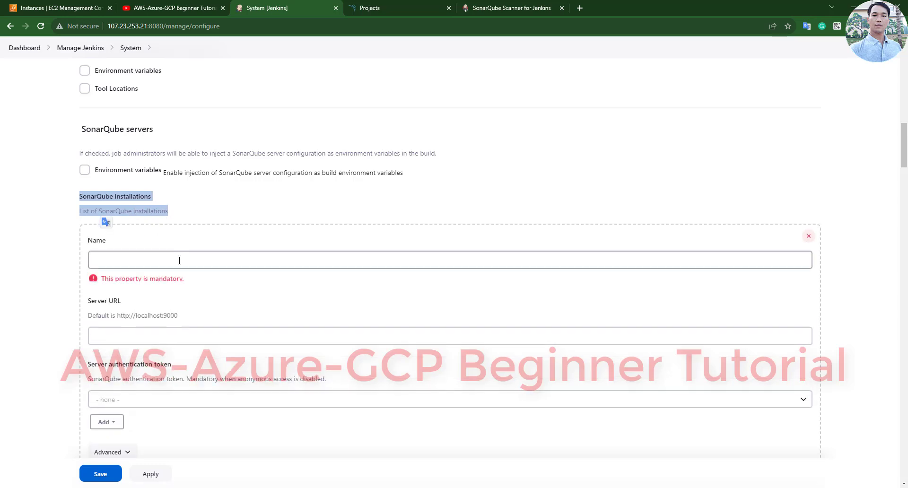
left_click(180, 260)
key("ctrl+v")
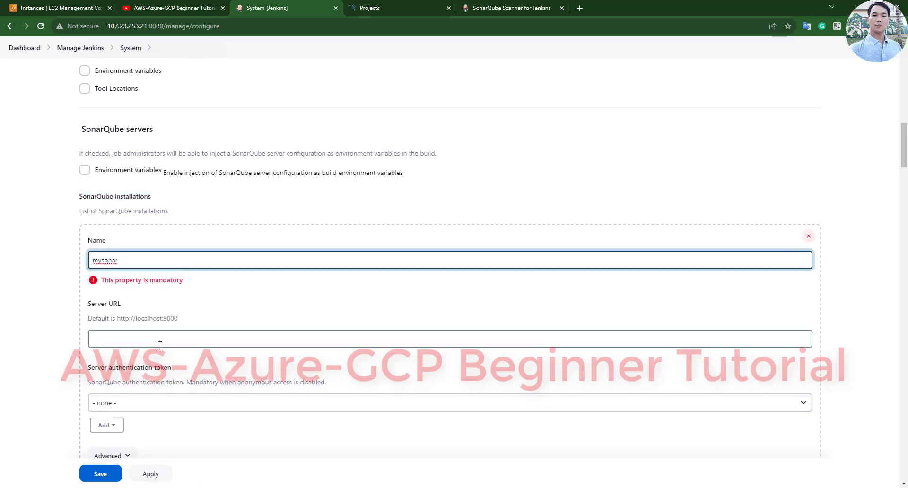
left_click(160, 345)
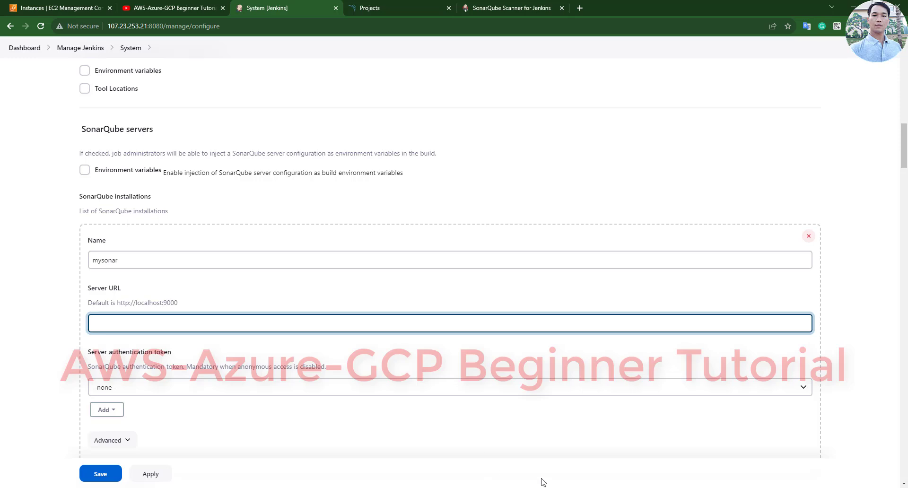
key("alt+Tab")
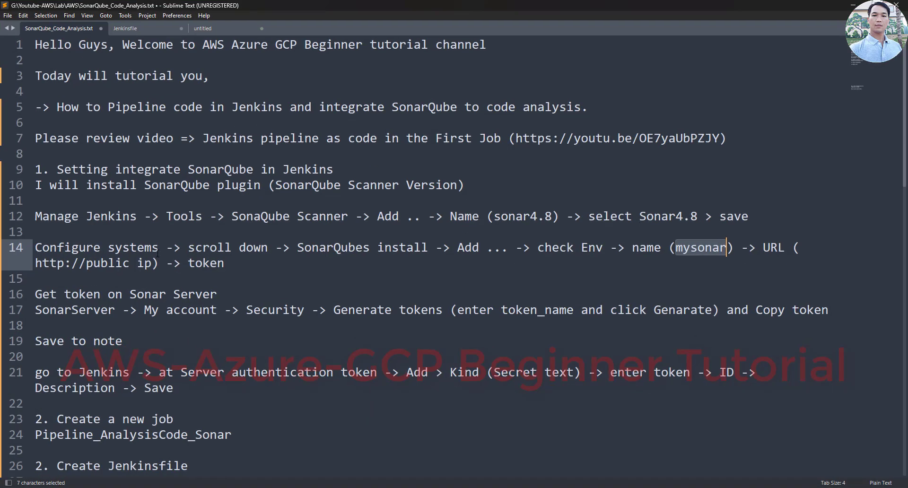
left_click_drag(167, 263, 26, 265)
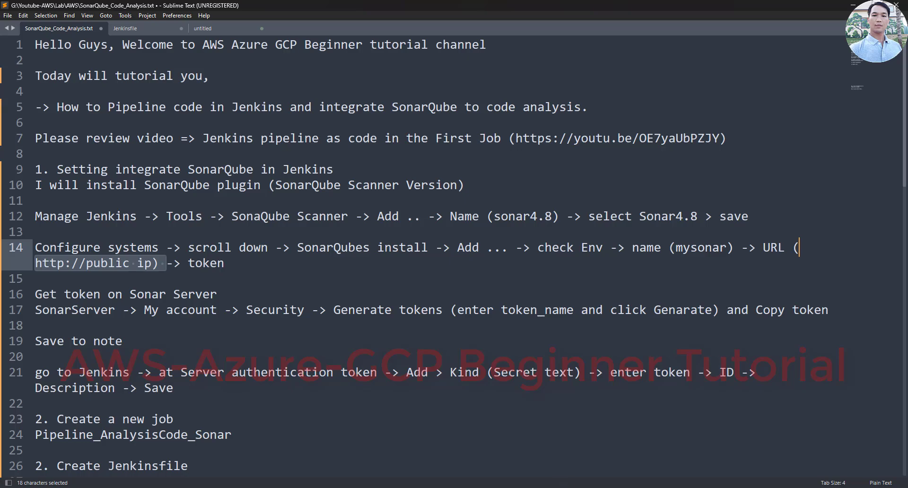
key("alt+Tab")
key("ctrl+1")
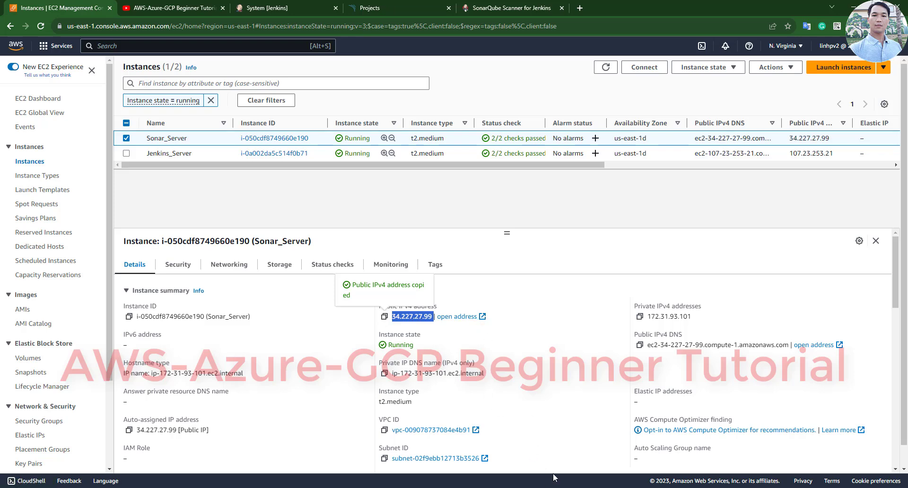
left_click(326, 4)
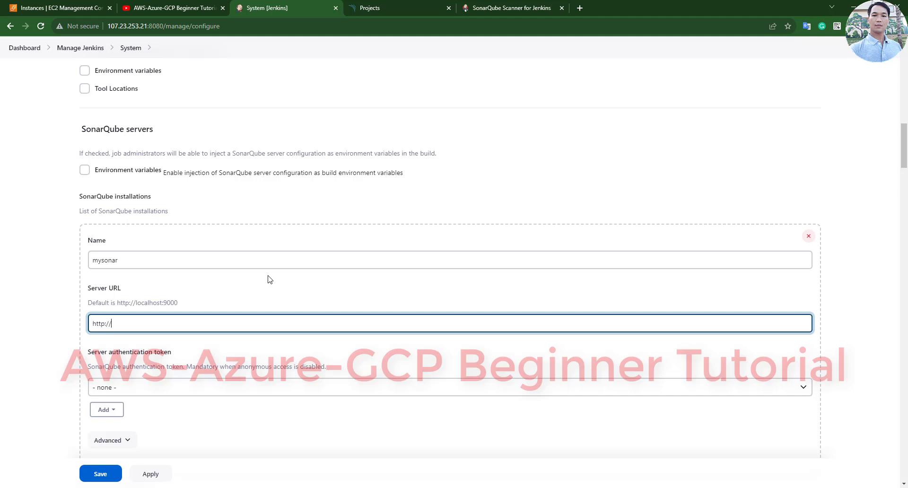
key("ctrl+v")
scroll(220, 354, "down", 2)
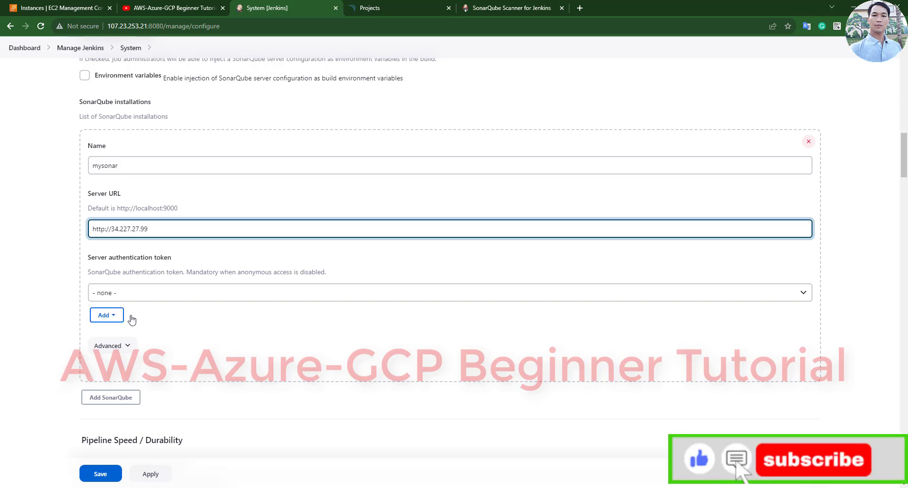
- Check the notes' token step and the authentication token list, leaving the token as none
key("alt+Tab")
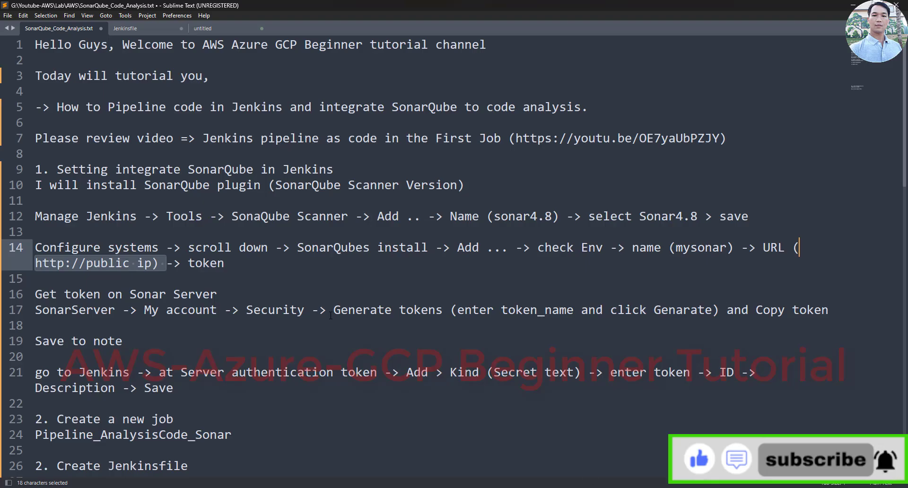
left_click_drag(167, 264, 35, 294)
left_click(235, 265)
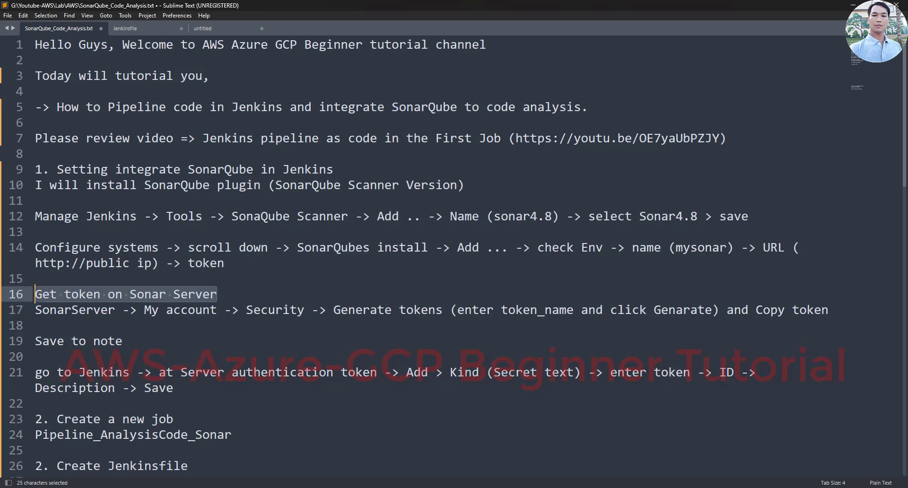
key("alt+Tab")
left_click(108, 315)
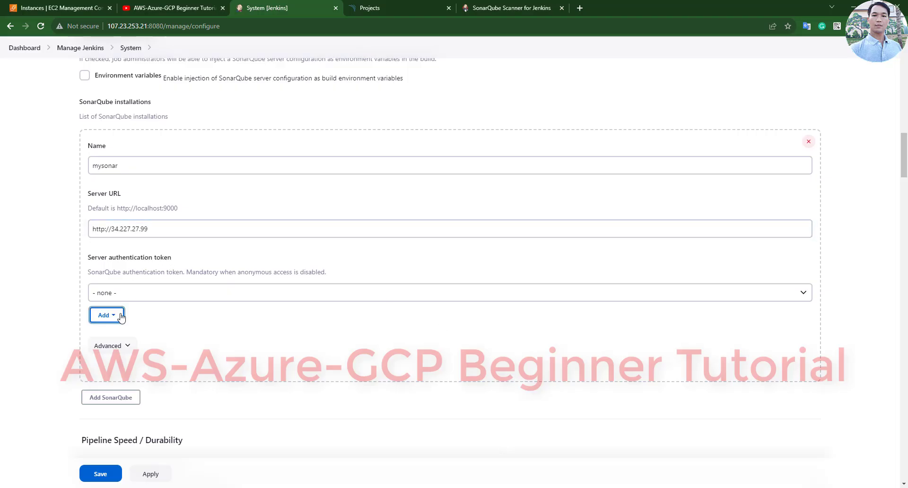
left_click(141, 295)
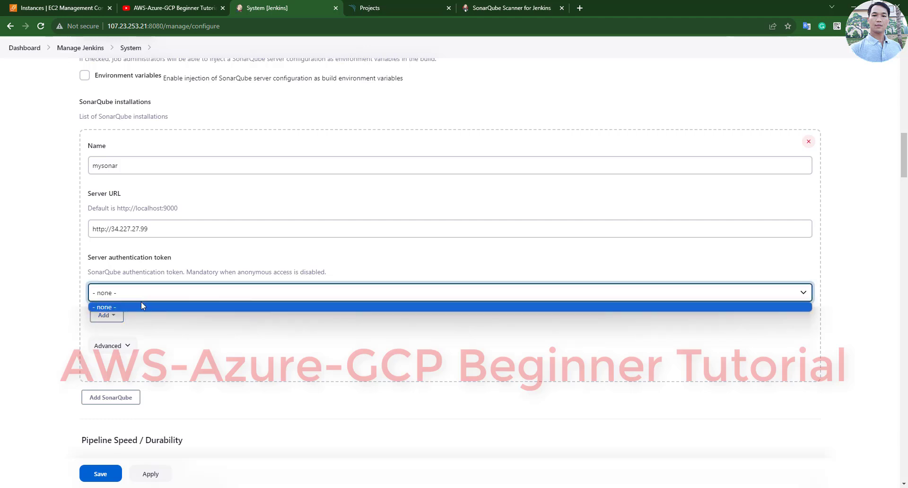
left_click(107, 316)
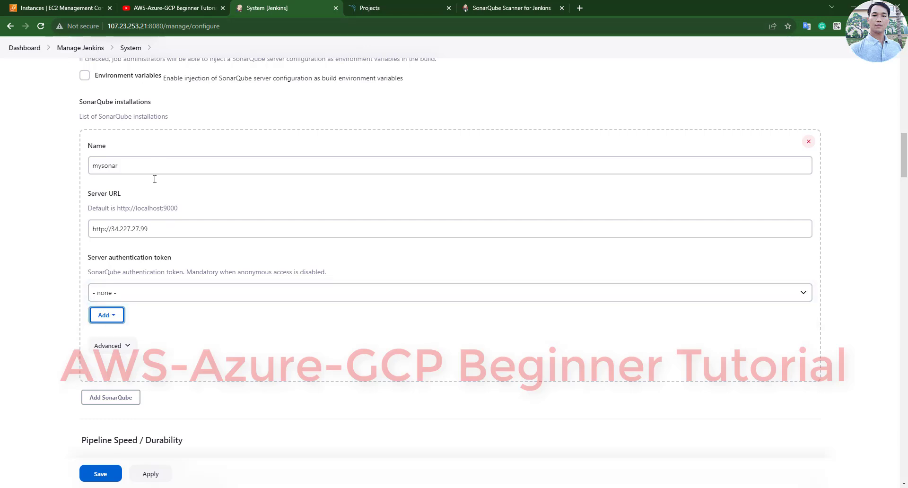
scroll(215, 246, "up", 2)
scroll(216, 246, "down", 2)
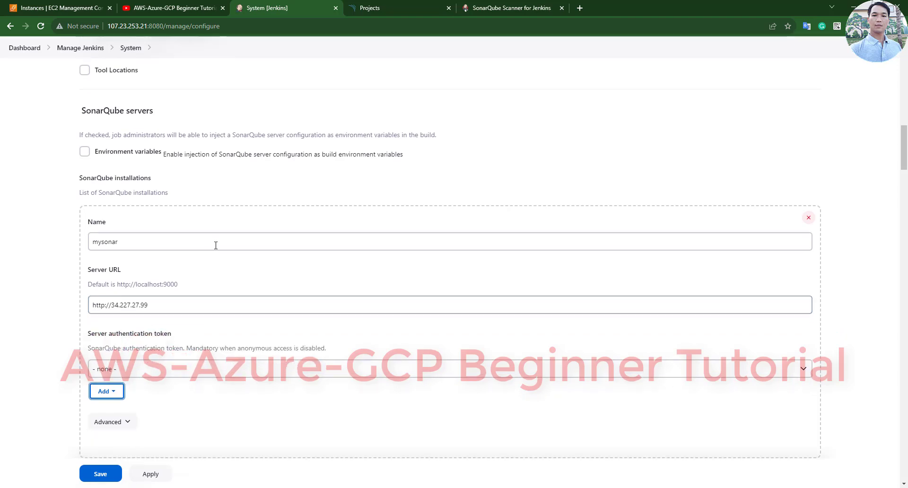
scroll(218, 247, "up", 2)
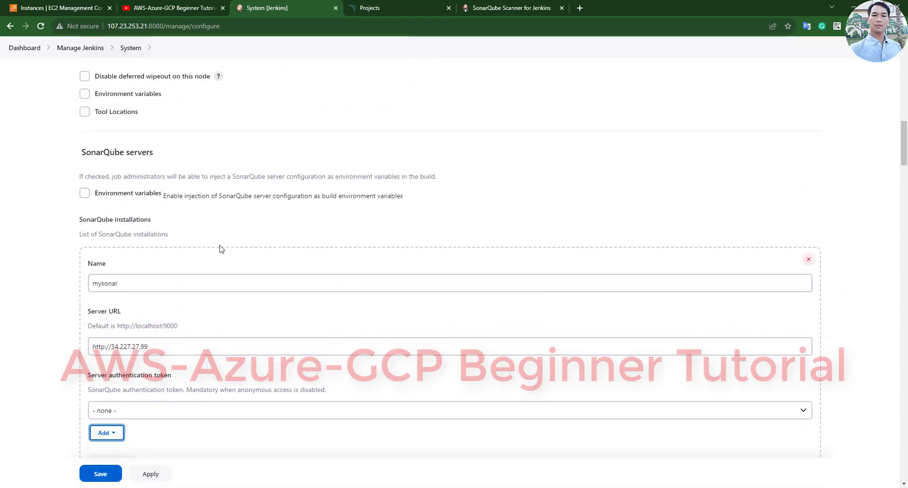
scroll(221, 248, "down", 1)
scroll(300, 202, "up", 8)
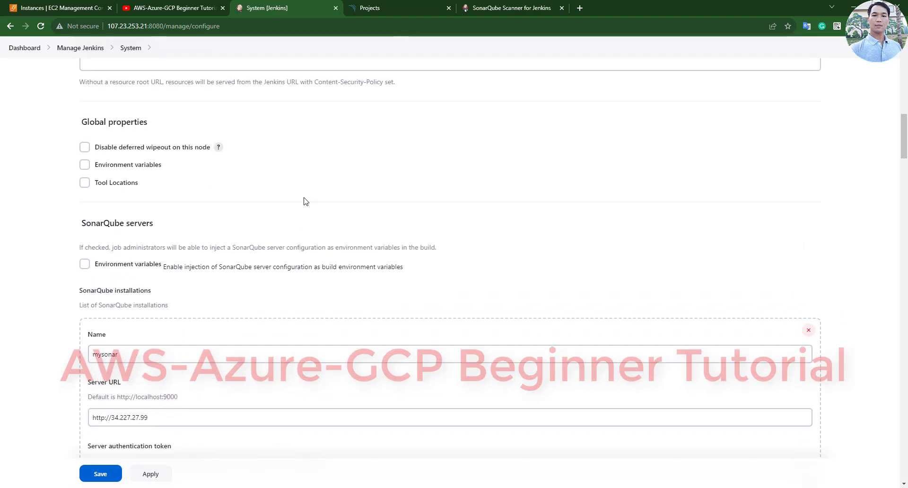
- Review the My Account token-generation steps in the notes alongside the SonarQube projects page
left_click(421, 7)
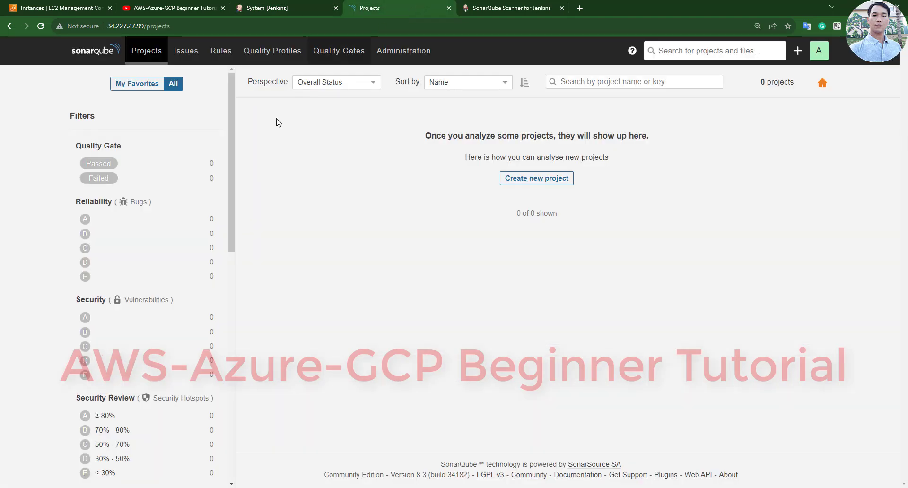
key("alt+Tab")
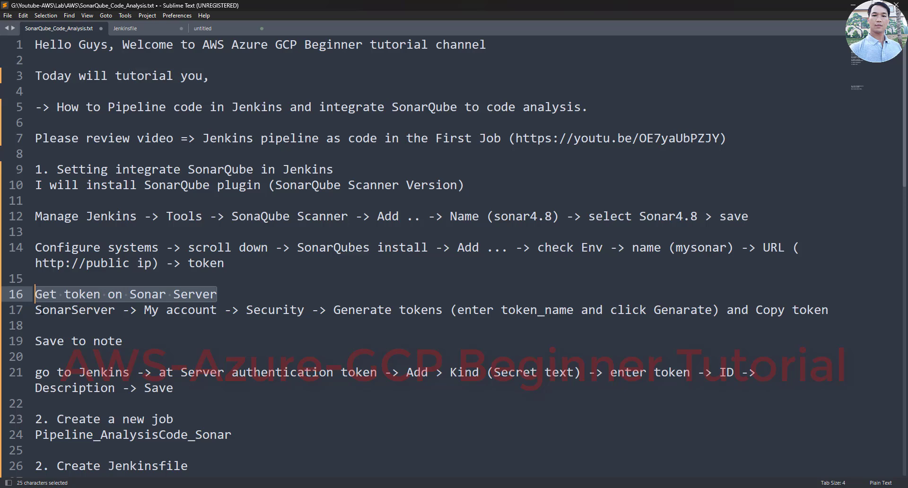
left_click_drag(35, 310, 239, 310)
left_click(180, 310)
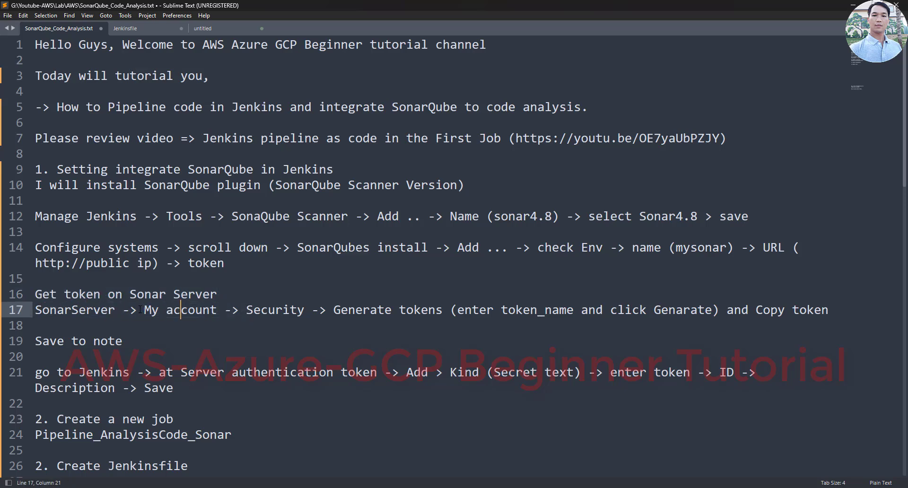
left_click_drag(138, 309, 775, 322)
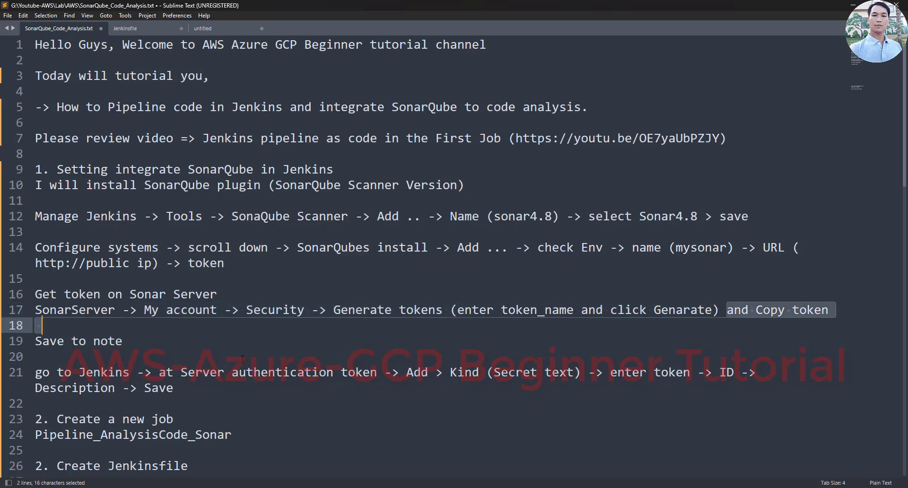
key("alt+Tab")
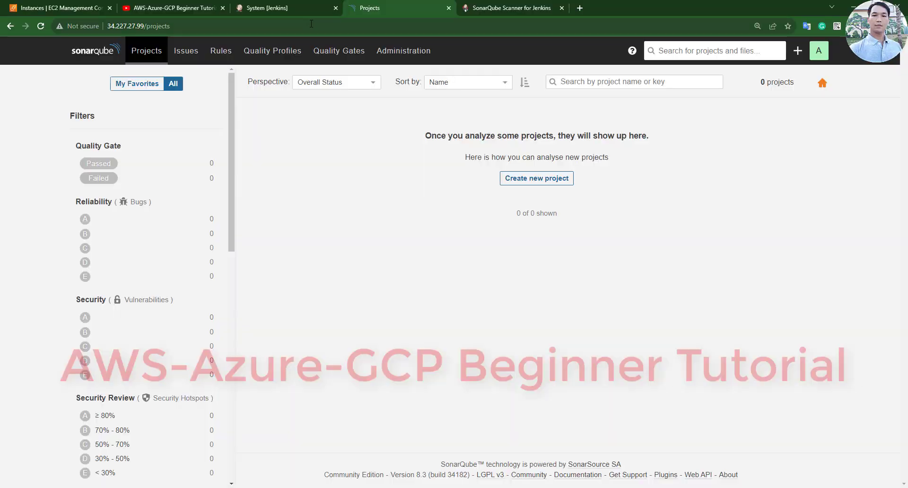
- Under My Account > Security, generate the jenkins_sonar token and copy its value
left_click(817, 55)
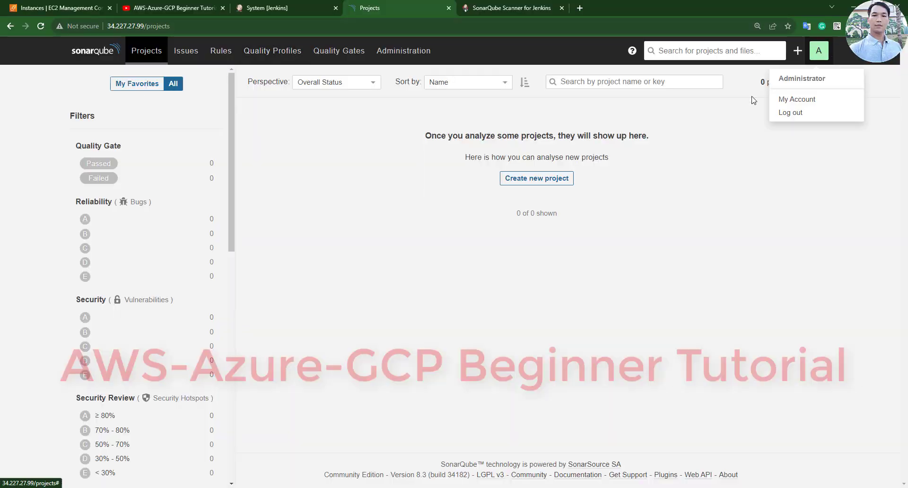
left_click(789, 102)
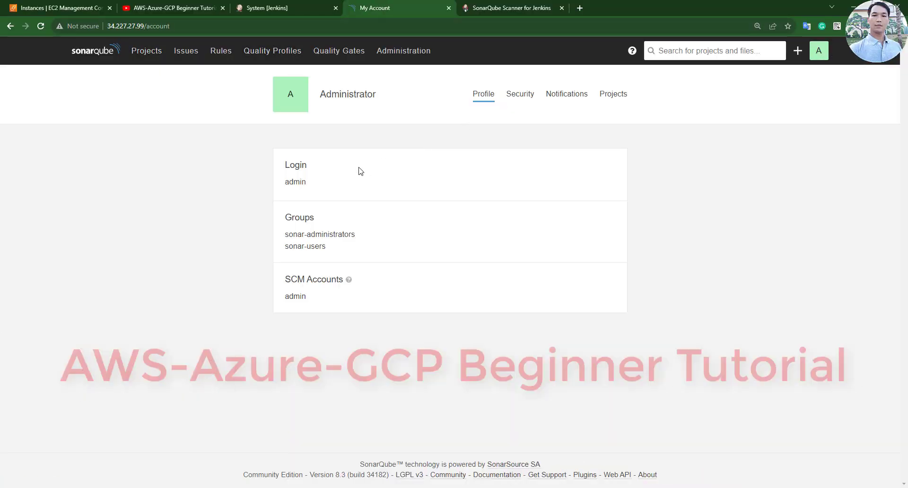
double_click(516, 94)
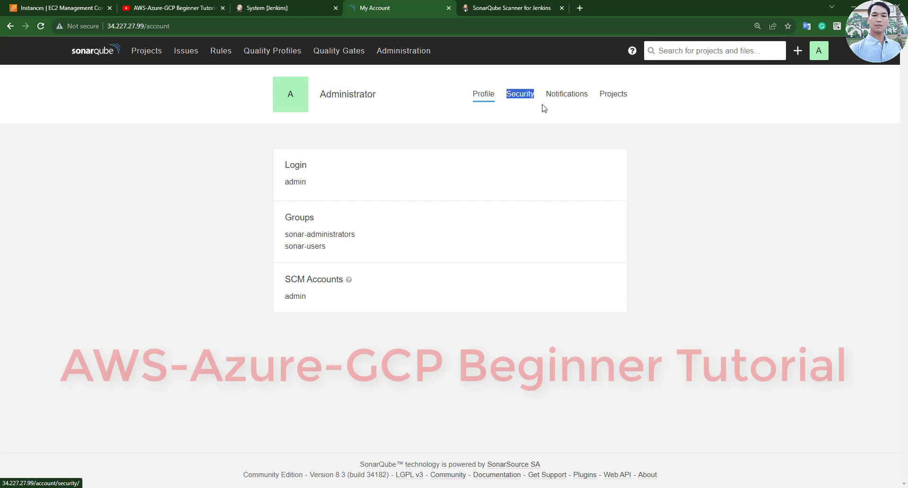
left_click(515, 96)
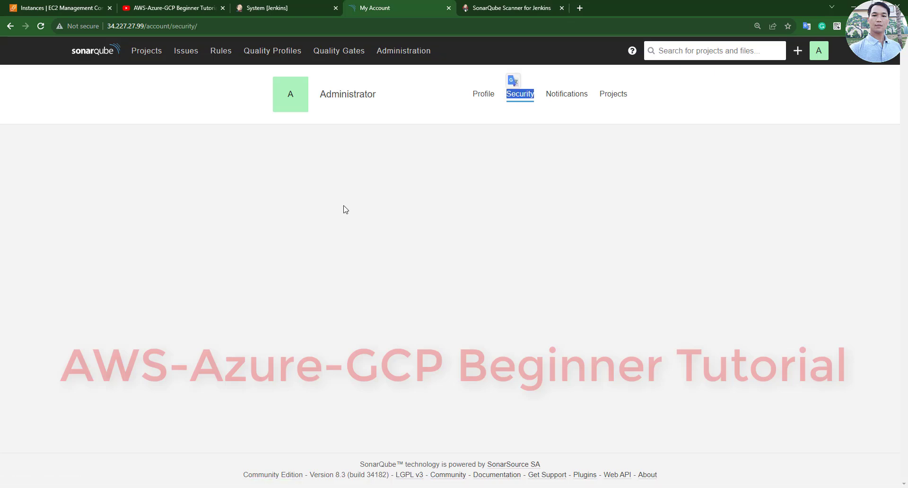
scroll(410, 210, "down", 2)
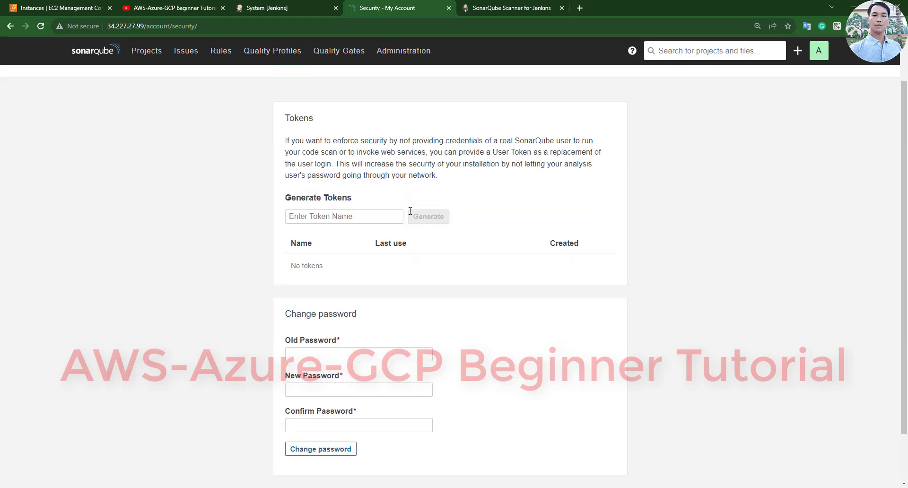
left_click(304, 170)
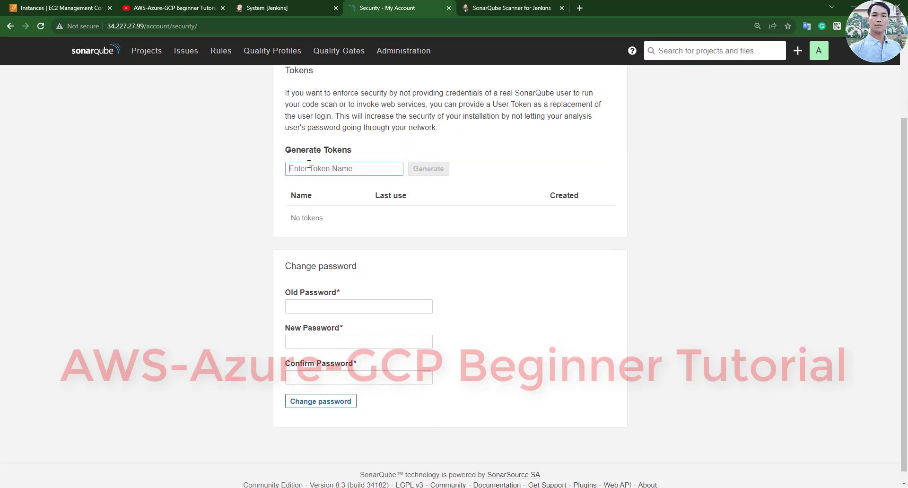
type("jenkins_sonar")
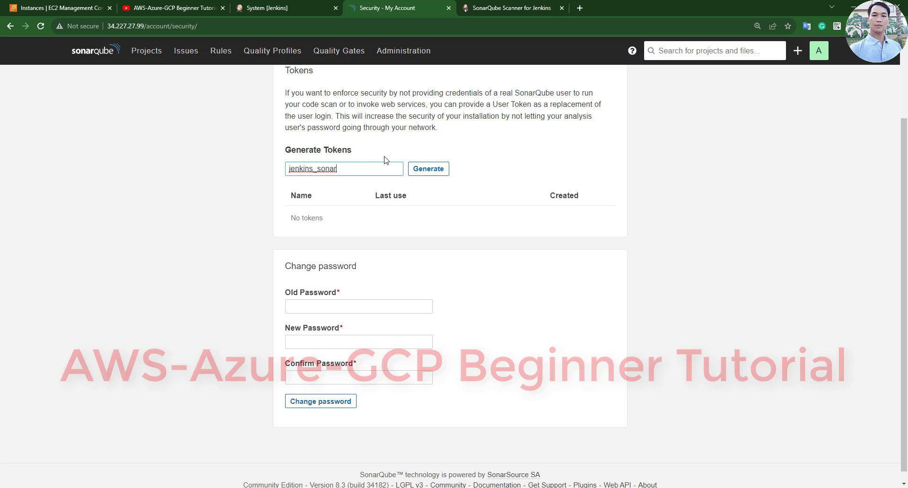
left_click(431, 174)
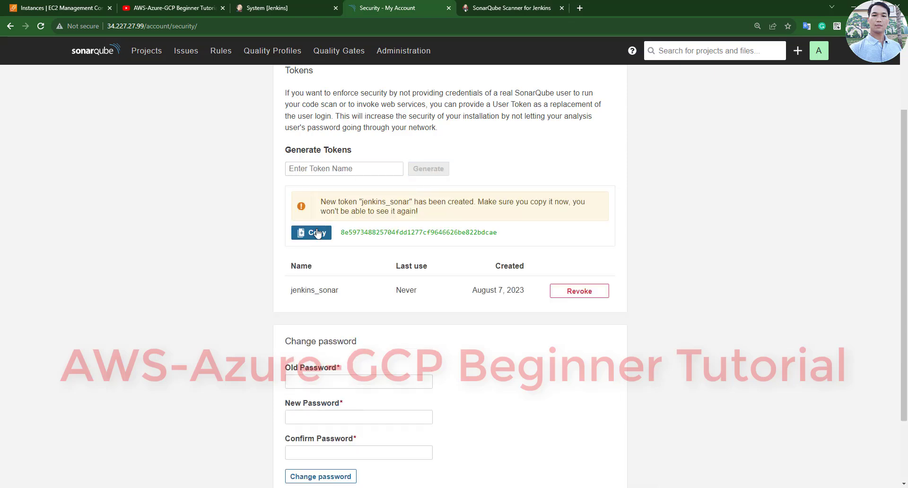
left_click(315, 233)
- Paste the copied token on line 2 of the untitled Sublime file
key("alt+Tab")
left_click(237, 34)
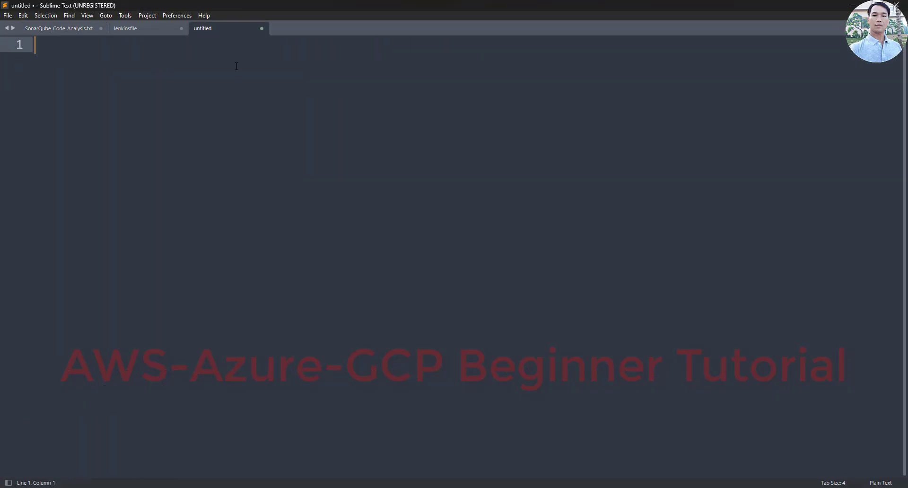
key("Return")
key("ctrl+v")
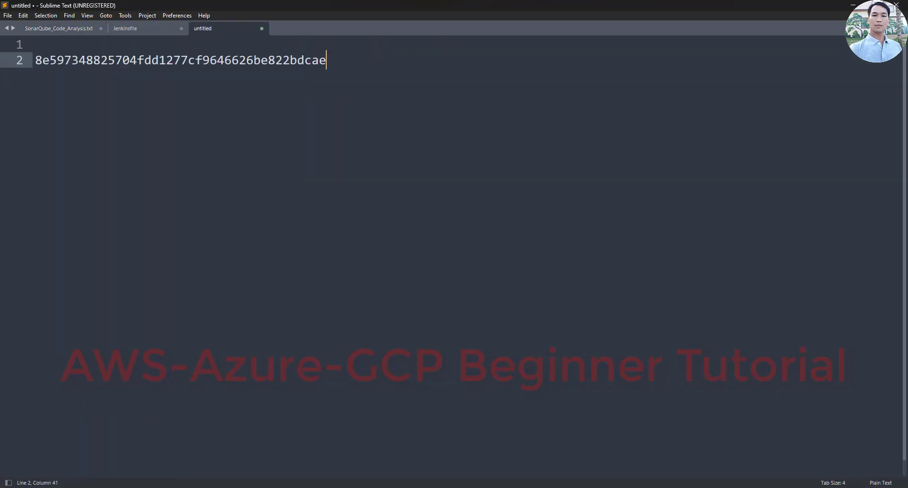
key("alt+Tab")
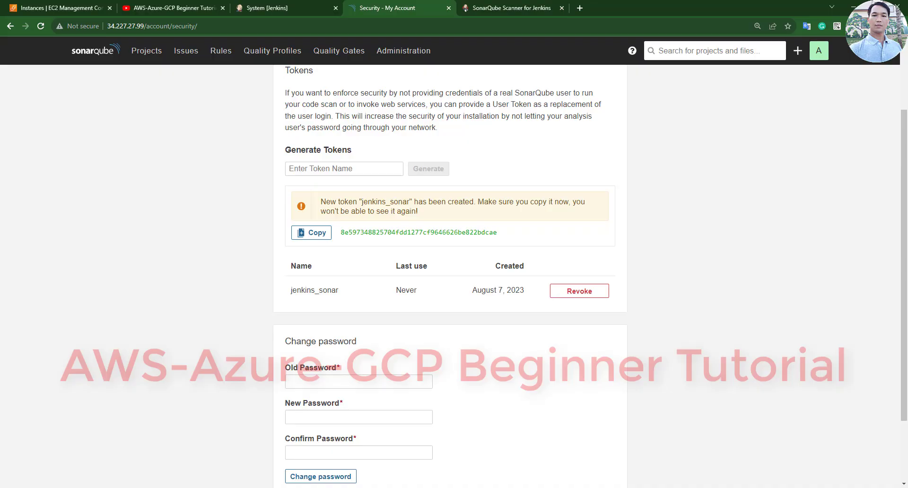
key("alt+Tab")
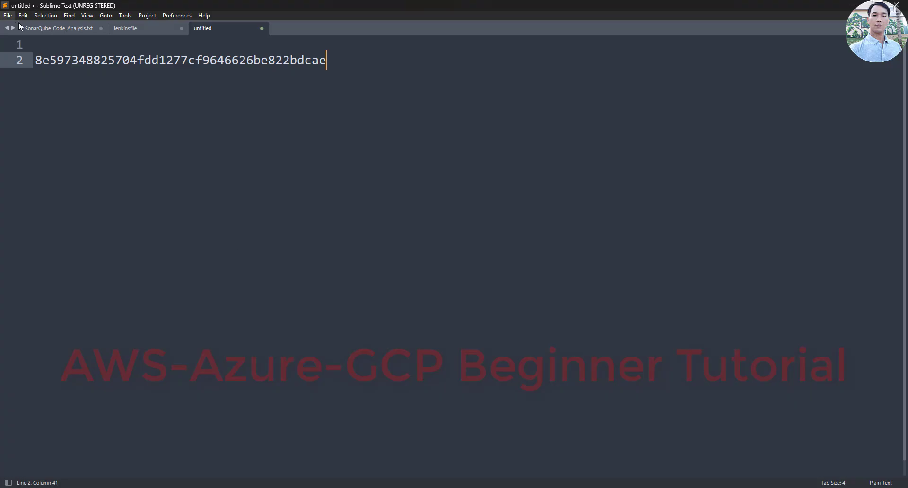
- Review the Server authentication token and Secret text credential steps in the notes
left_click(57, 29)
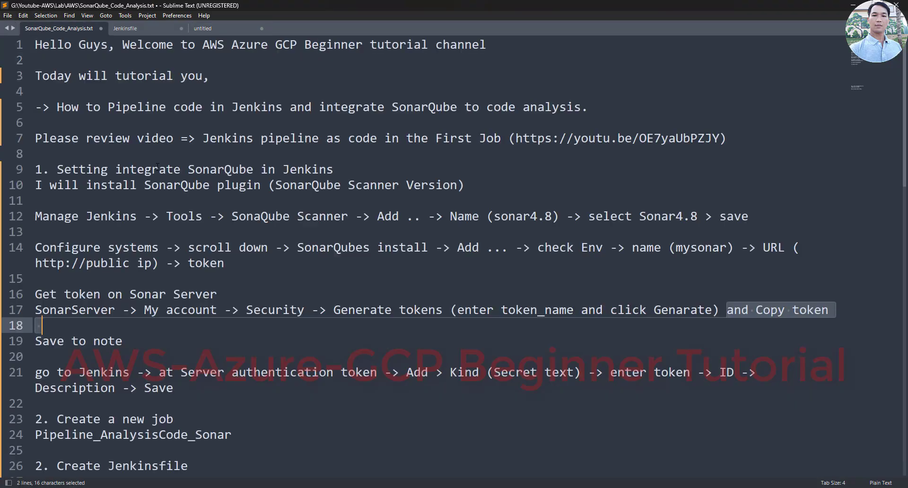
left_click(640, 313)
left_click_drag(36, 372, 379, 372)
left_click_drag(399, 372, 755, 375)
left_click(157, 394)
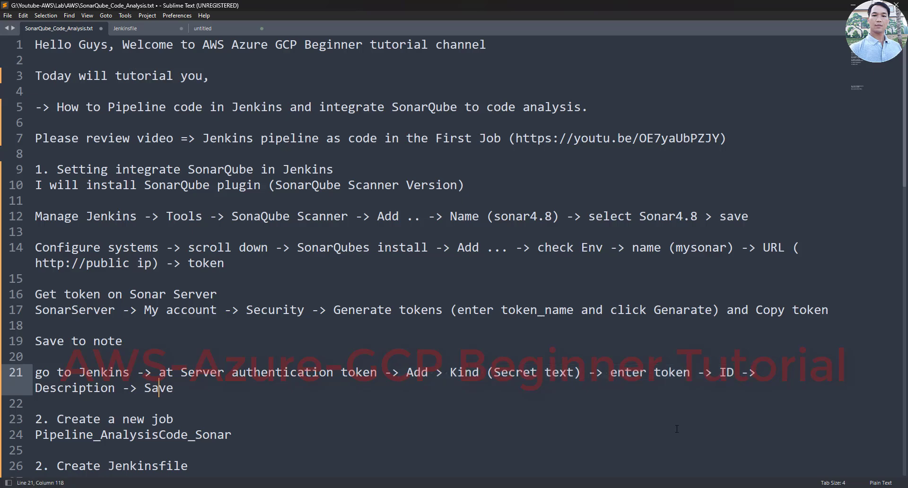
left_click(525, 487)
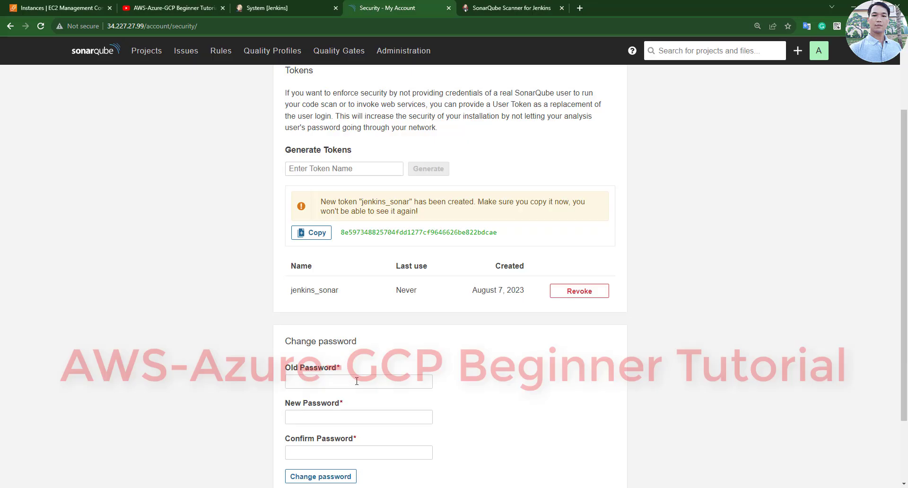
- Duplicate the Jenkins tab and open the Global domain of the System credentials store
left_click(253, 7)
right_click(254, 9)
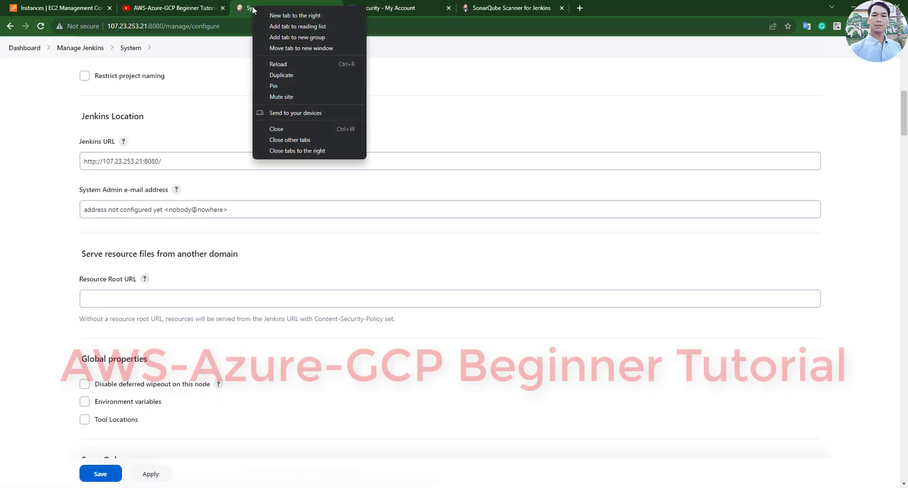
left_click(281, 75)
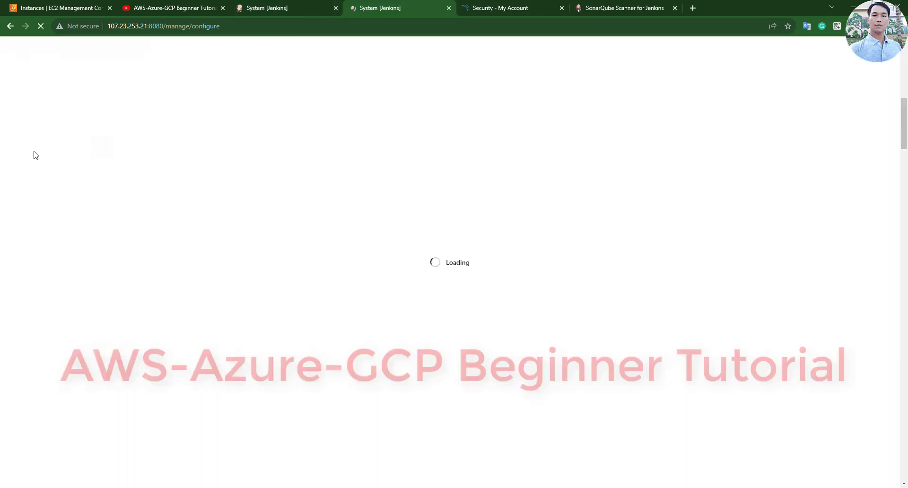
scroll(18, 93, "up", 1)
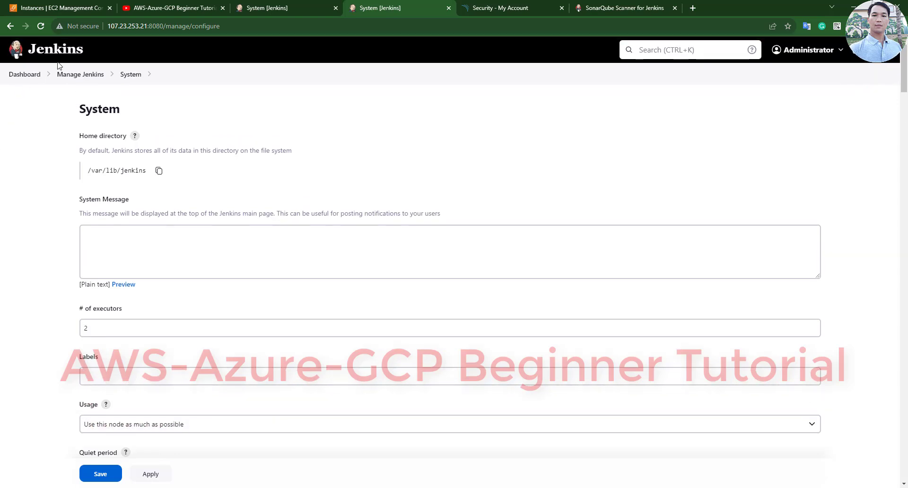
left_click(77, 77)
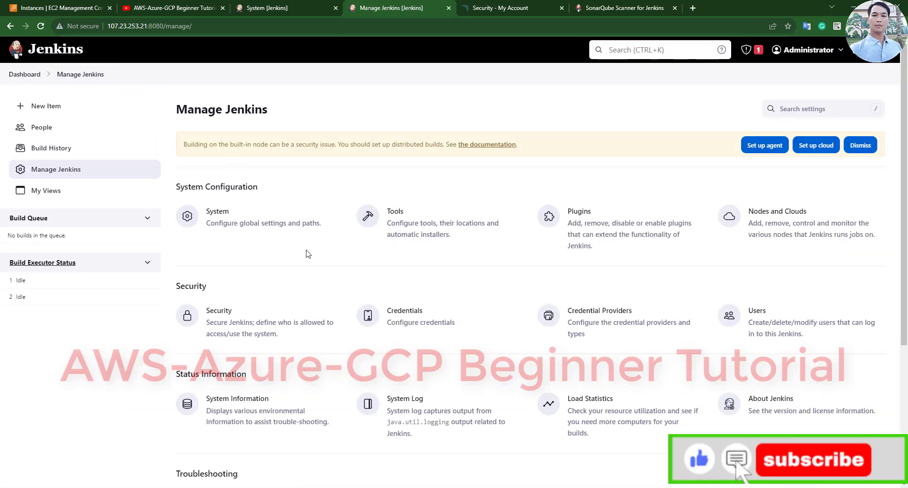
left_click(414, 322)
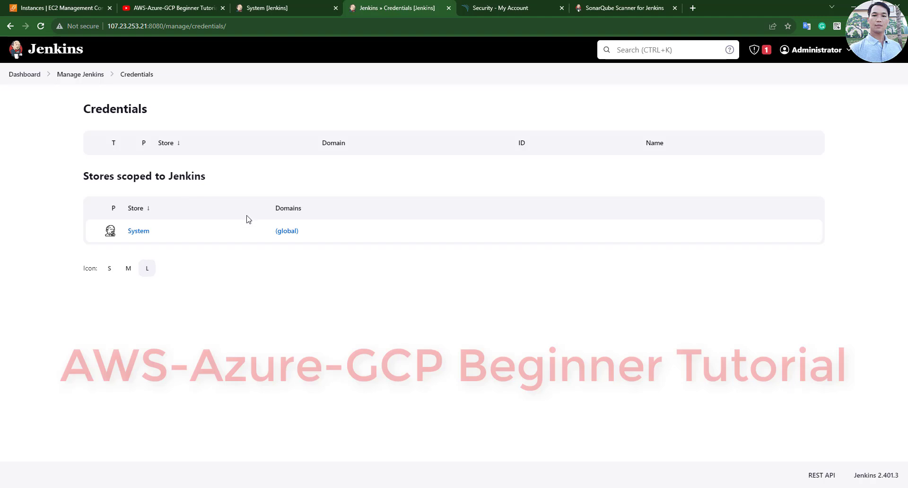
left_click(142, 233)
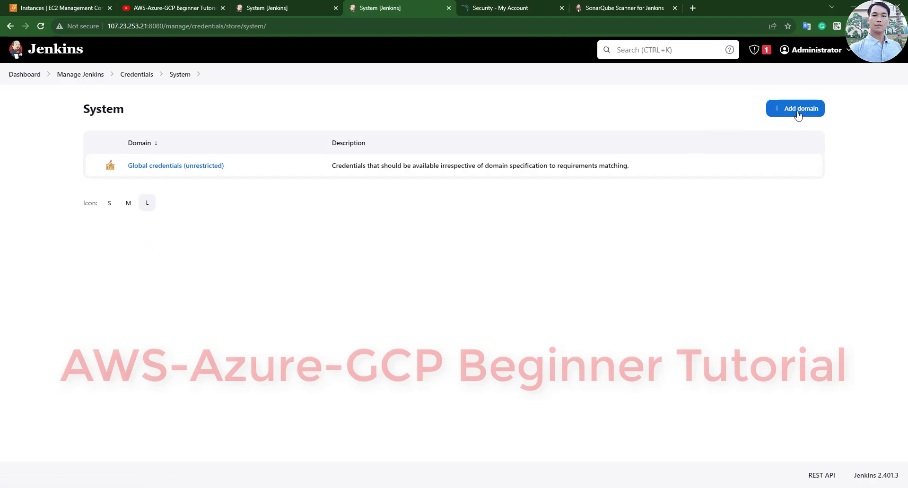
left_click(165, 169)
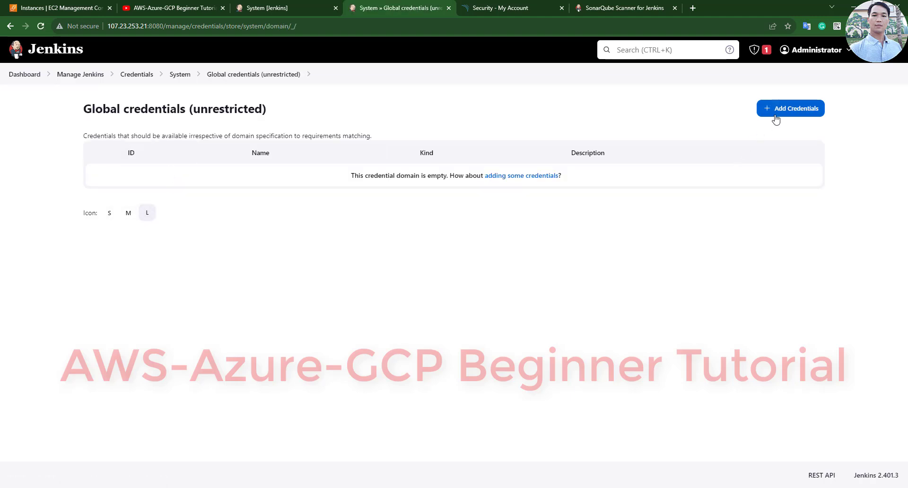
- Start a new credential of kind Secret text with Global scope
left_click(776, 114)
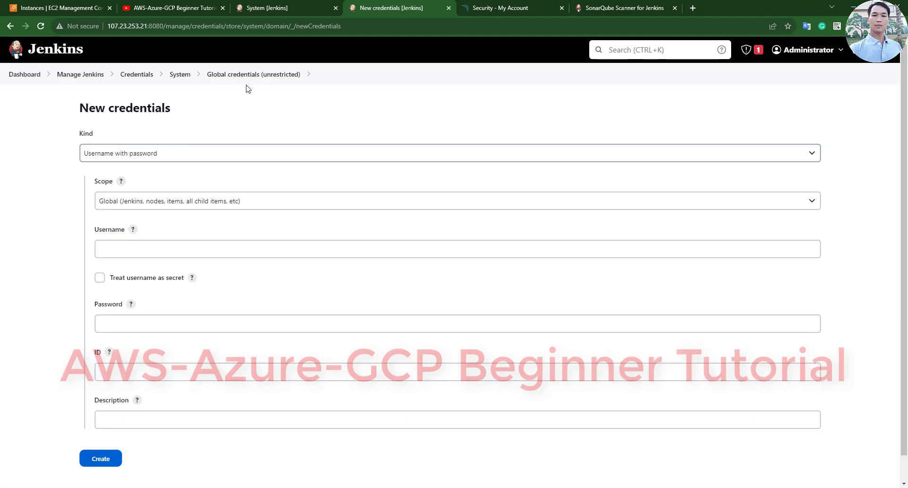
left_click(201, 158)
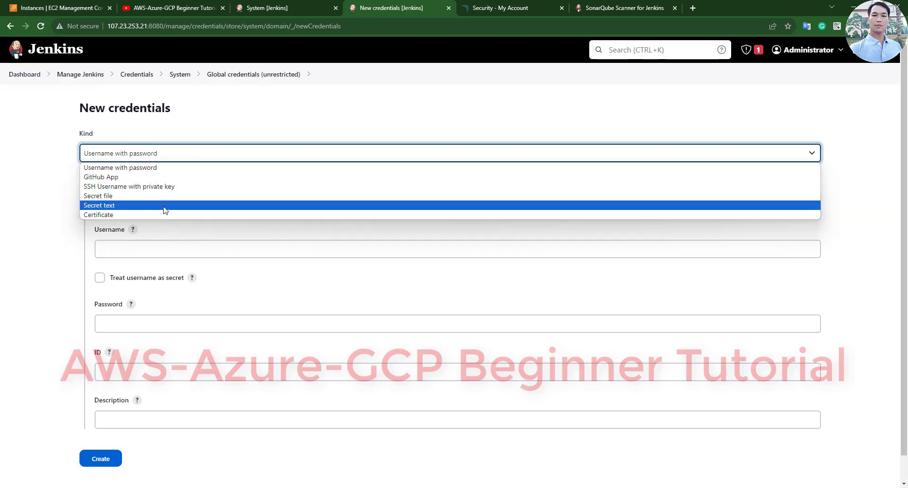
left_click(151, 206)
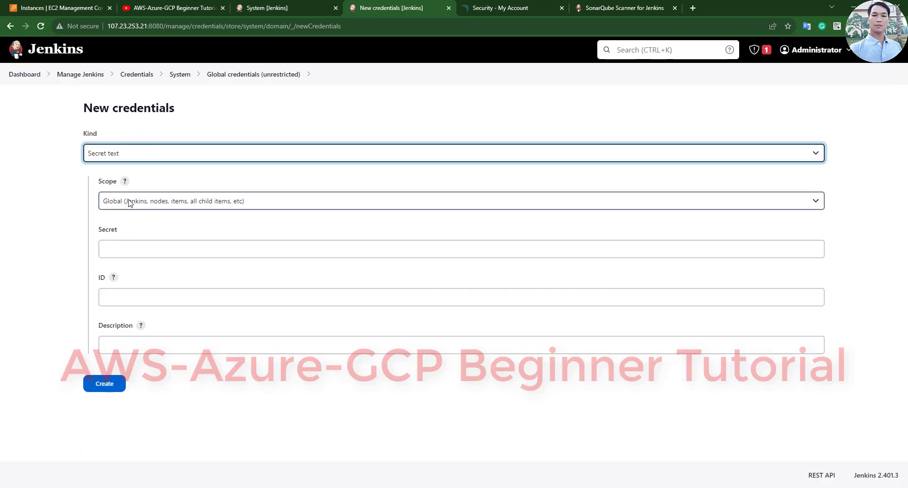
left_click(130, 201)
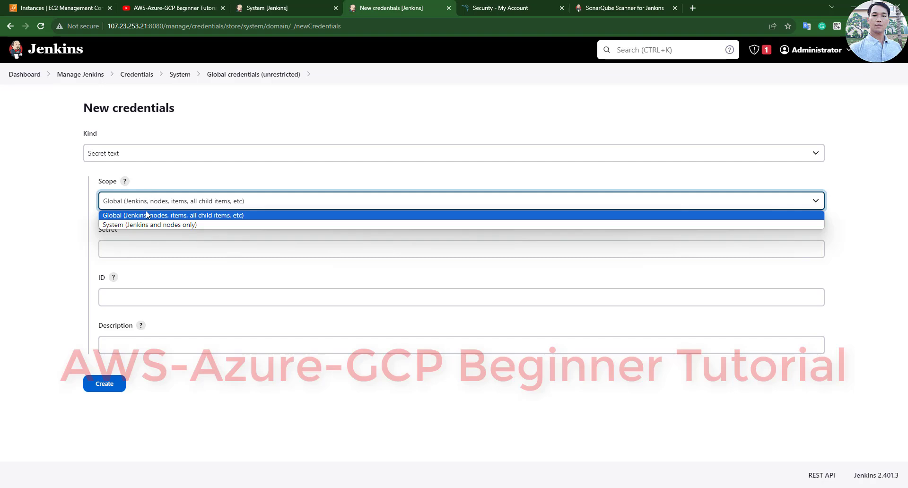
left_click(147, 215)
left_click(245, 153)
left_click(79, 220)
- Paste the SonarQube token as the secret, set ID and description Sonar_token, and create it
left_click(157, 246)
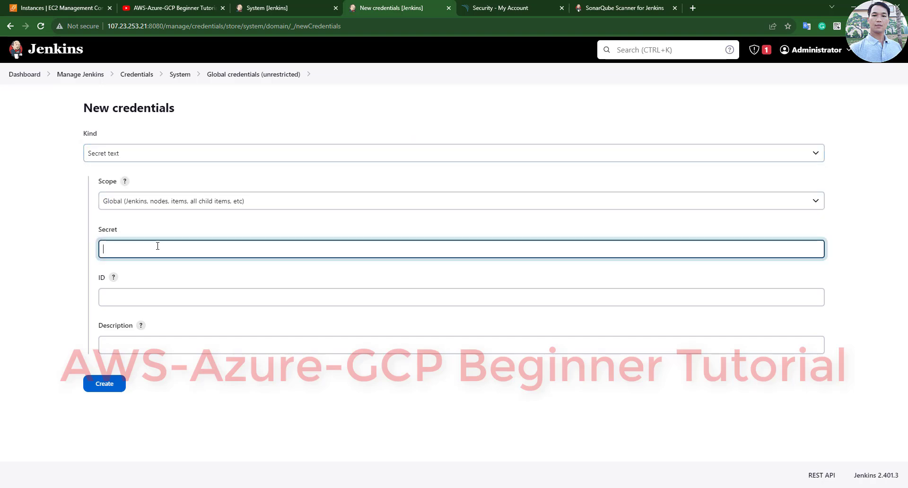
key("ctrl+v")
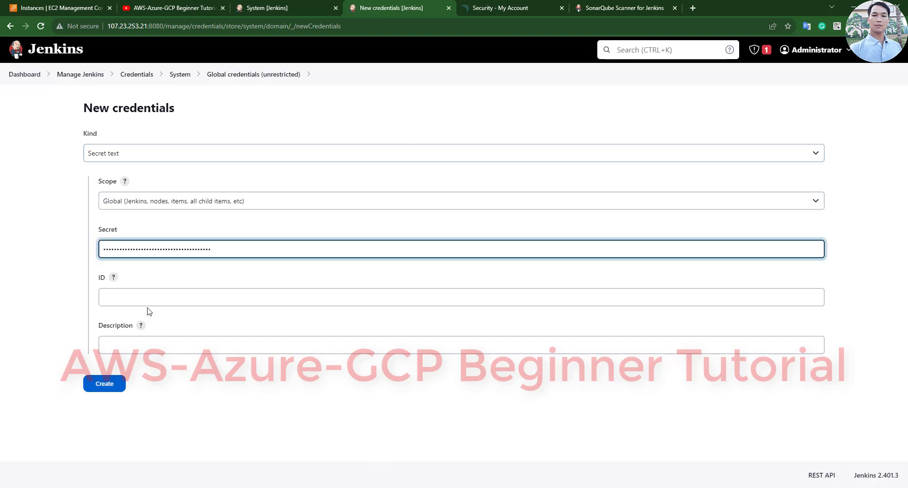
left_click(150, 296)
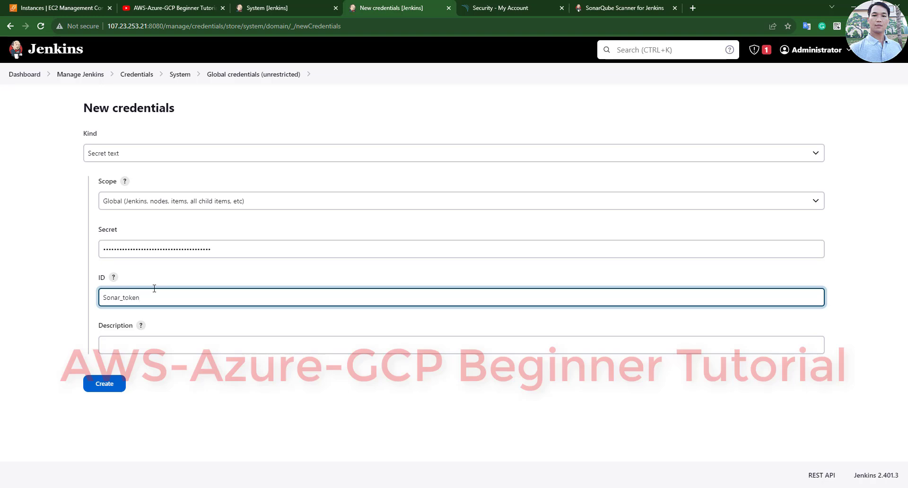
left_click_drag(155, 310, 77, 304)
key("ctrl+c")
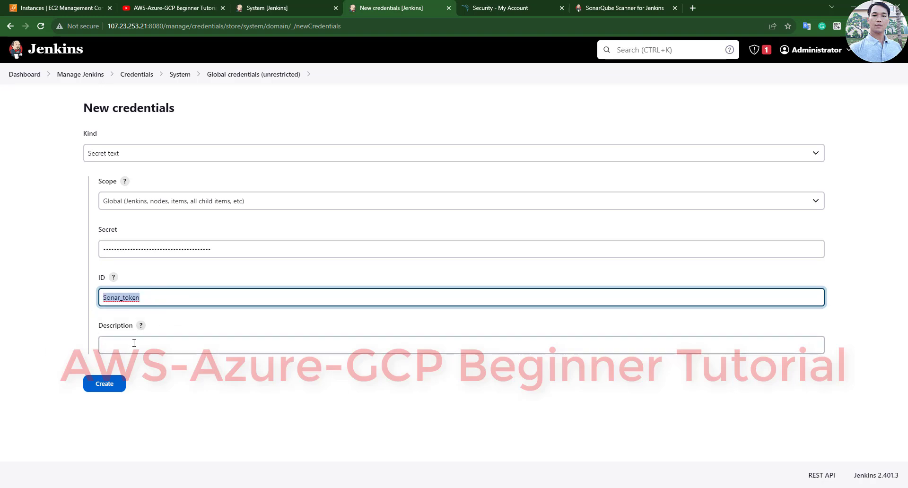
left_click(111, 345)
key("ctrl+v")
left_click(117, 391)
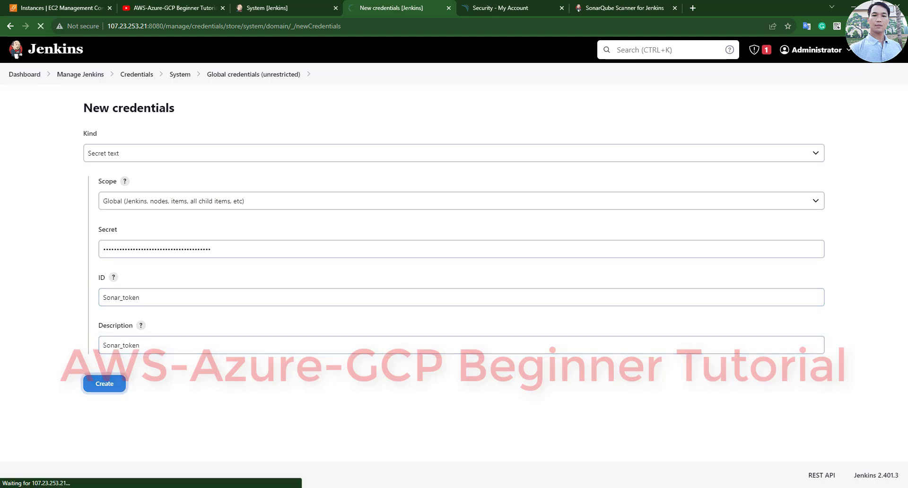
- Look over the SonarQube server authentication token choices on the System page without changing them
left_click(284, 8)
scroll(141, 330, "up", 3)
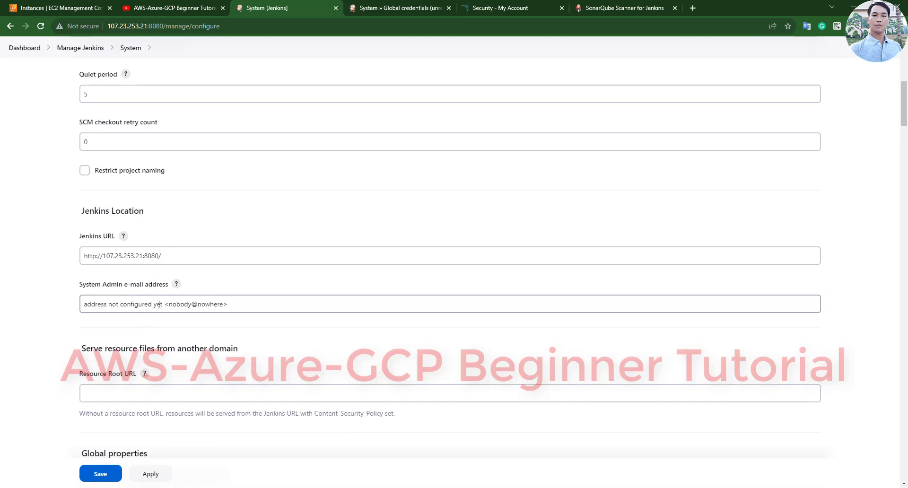
scroll(161, 316, "down", 5)
scroll(161, 317, "down", 4)
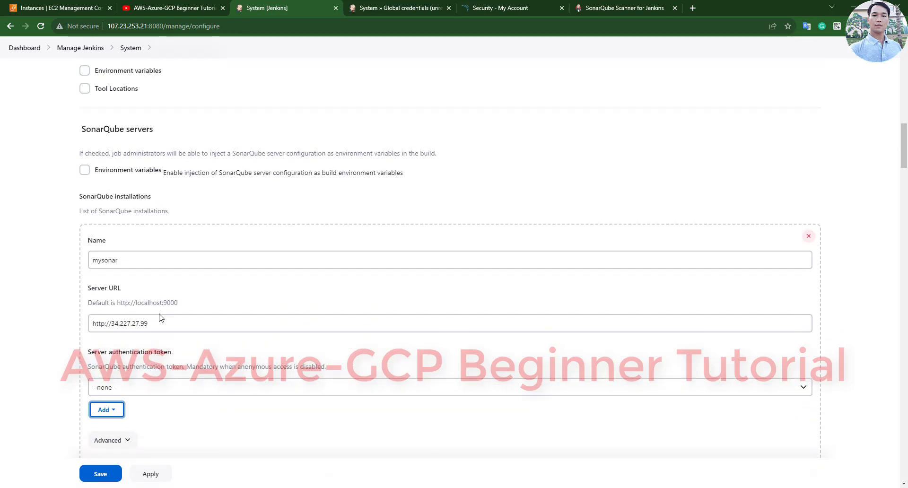
left_click(162, 388)
left_click(119, 418)
left_click(120, 418)
left_click(42, 27)
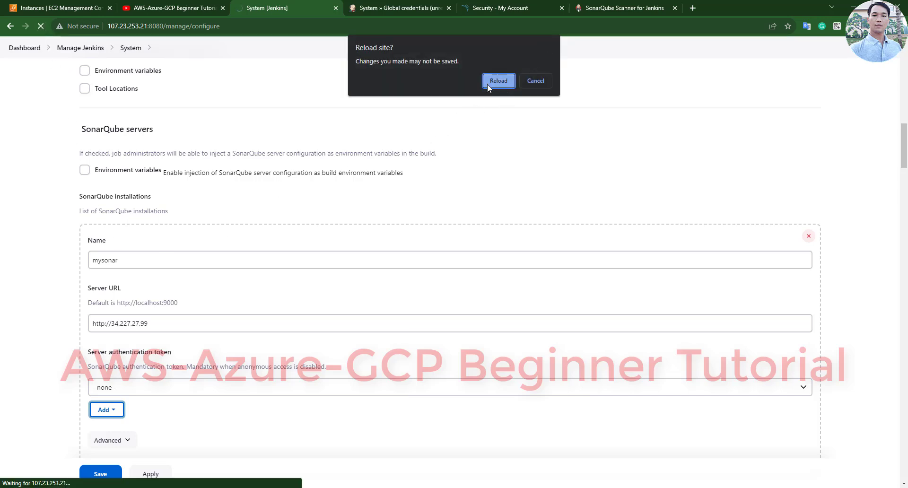
left_click(535, 81)
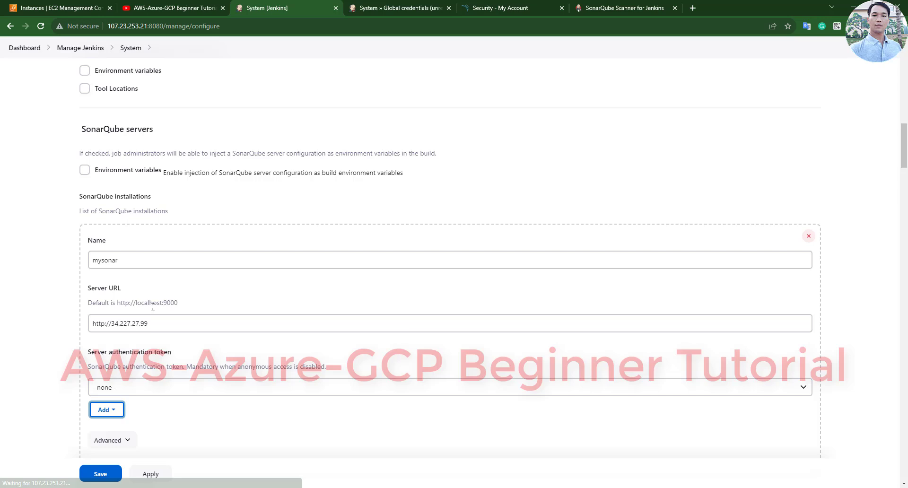
- Copy the mysonar server URL and save the system configuration
triple_click(110, 326)
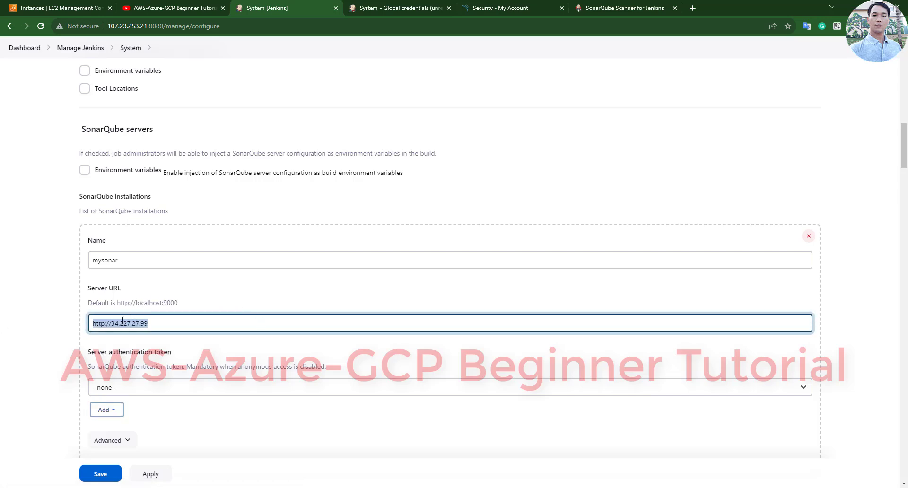
right_click(122, 321)
left_click(160, 172)
left_click(106, 478)
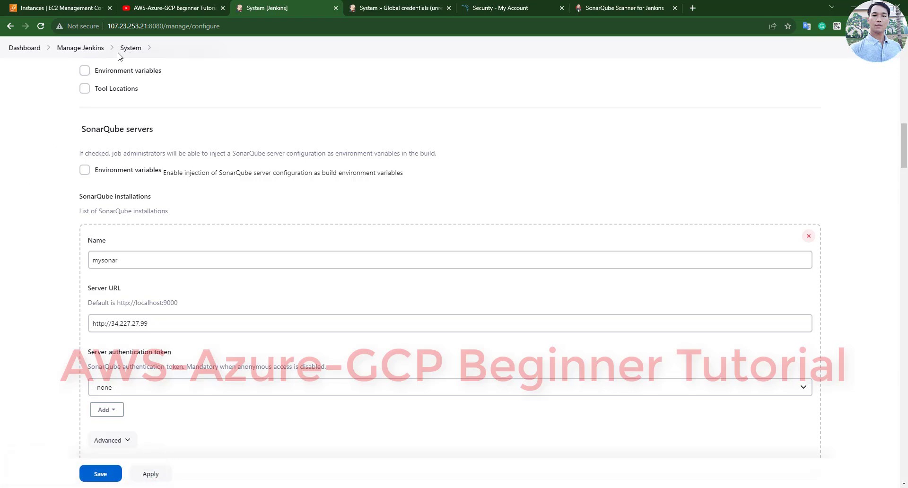
- Go back to the Manage Jenkins System page after checking the setup notes
left_click(87, 49)
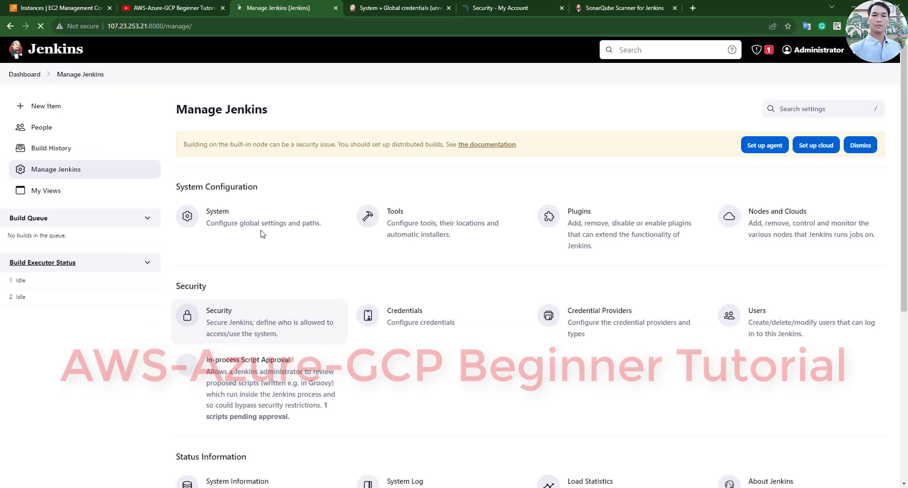
left_click(242, 225)
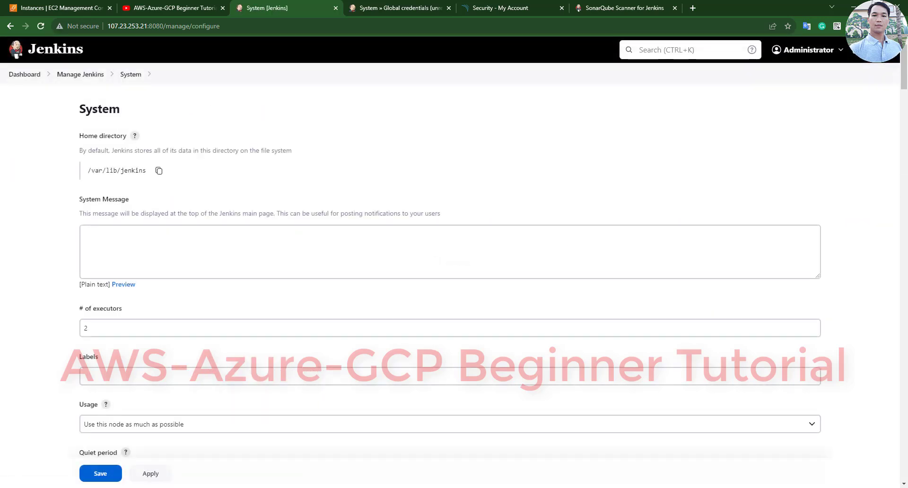
key("alt+Tab")
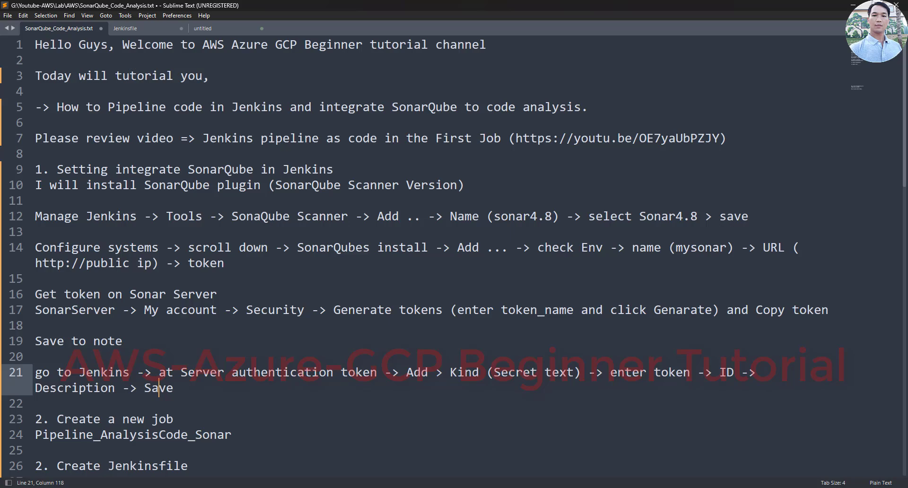
key("alt+Tab")
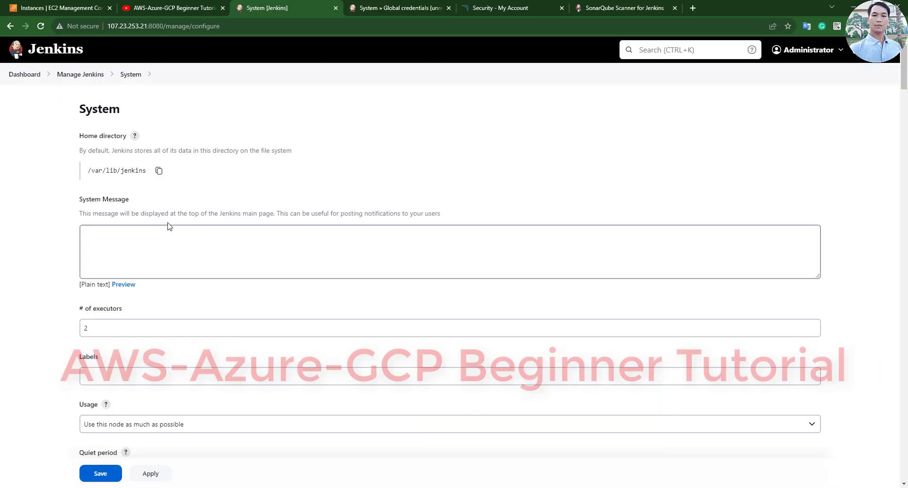
- Set Sonar_token as the mysonar server authentication token and save the system settings
scroll(123, 309, "down", 15)
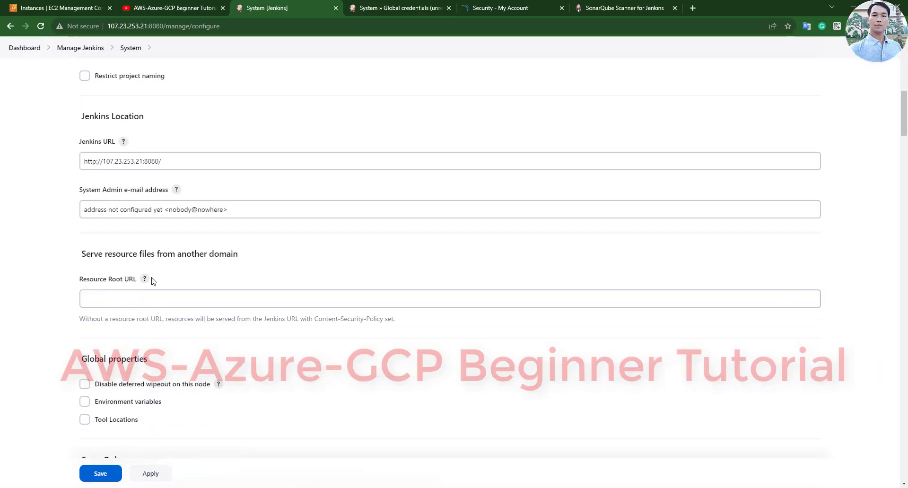
scroll(146, 284, "down", 5)
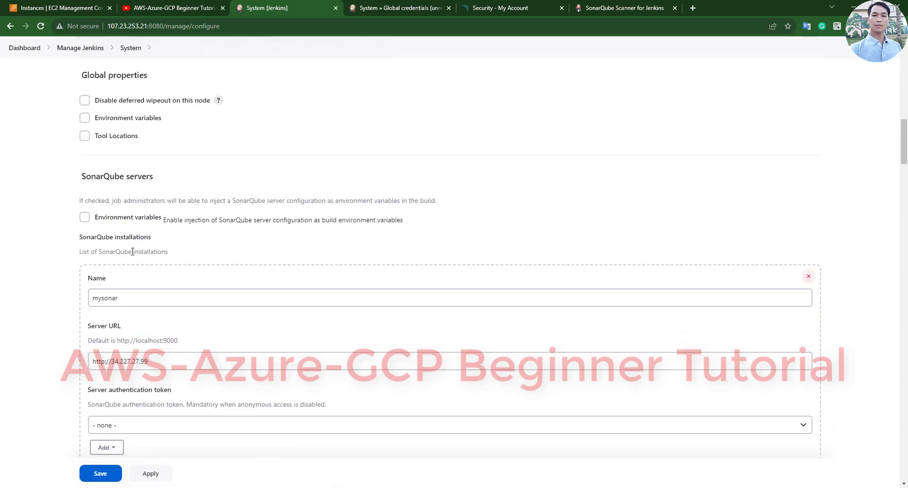
scroll(132, 252, "down", 2)
left_click(125, 330)
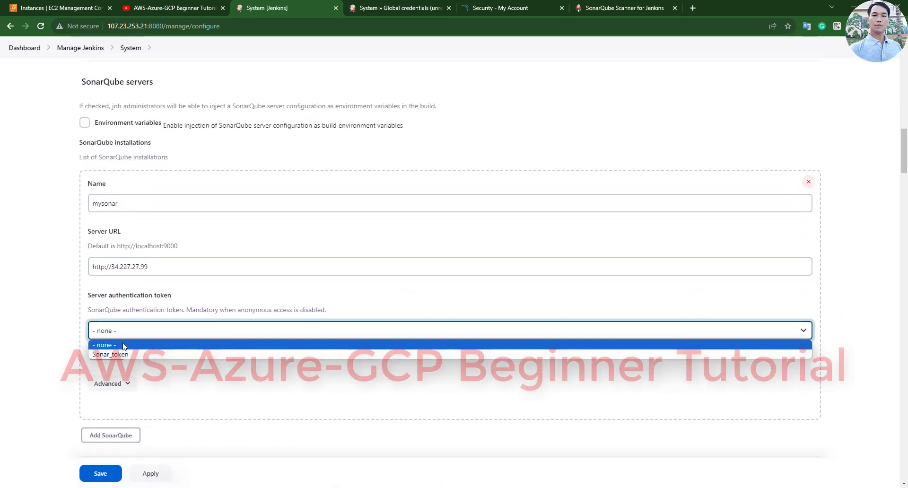
left_click(124, 355)
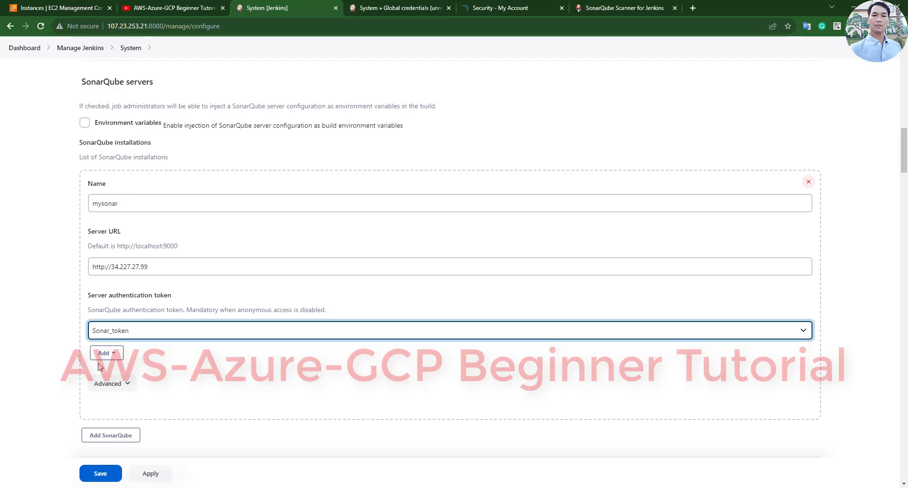
left_click(262, 331)
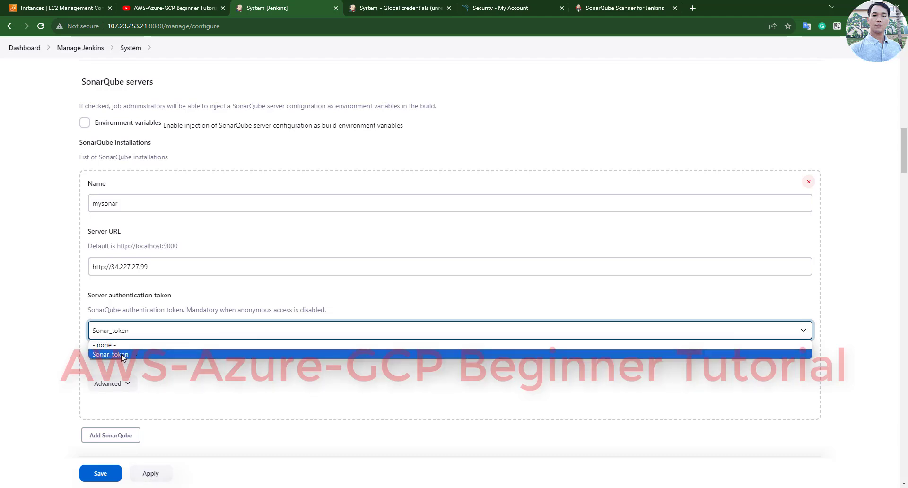
left_click(159, 472)
left_click(101, 473)
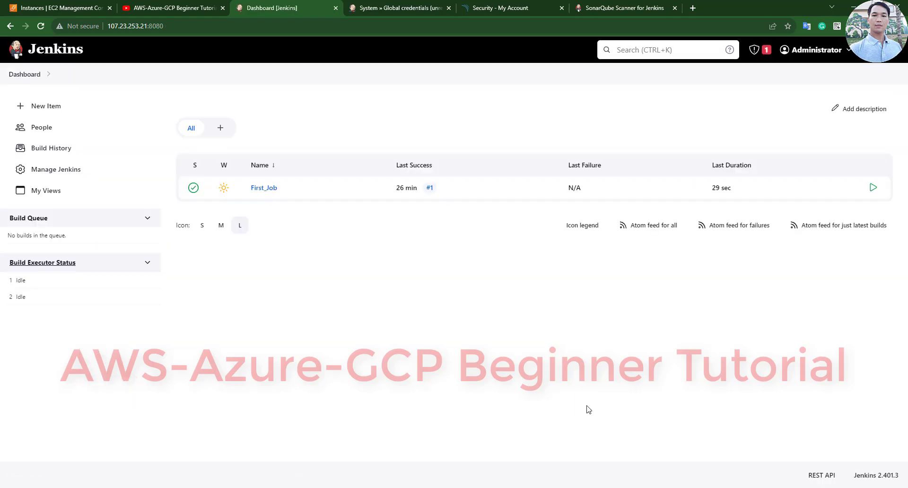
- Append '=> OK' to the SonarQube integration line in the notes
key("alt+Tab")
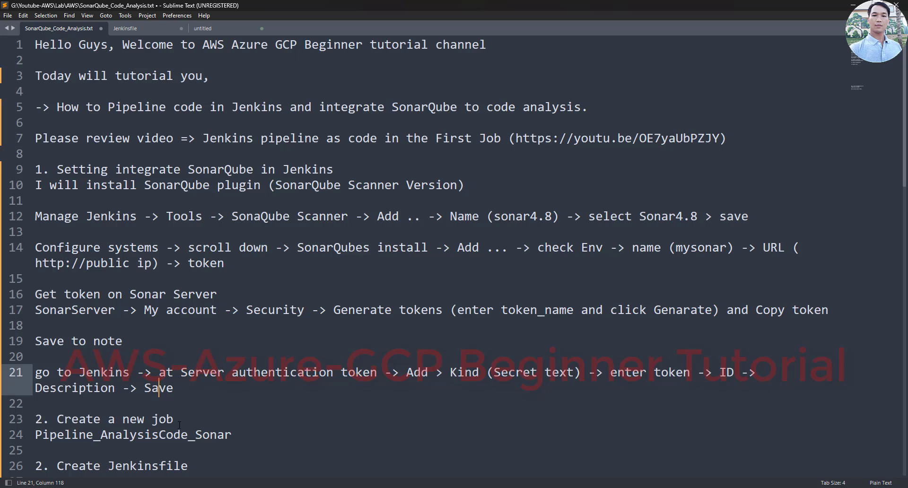
left_click(341, 163)
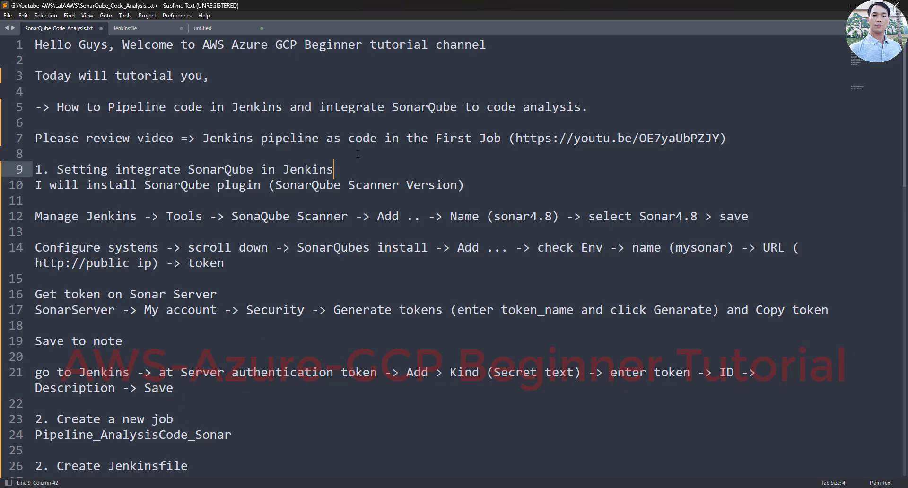
type("=> OK")
- Copy the job name Pipeline_AnalysisCode_Sonar from line 24 of the notes
scroll(358, 154, "down", 2)
mouse_move(173, 326)
left_mouse_down()
mouse_move(36, 325)
mouse_move(174, 326)
left_mouse_up()
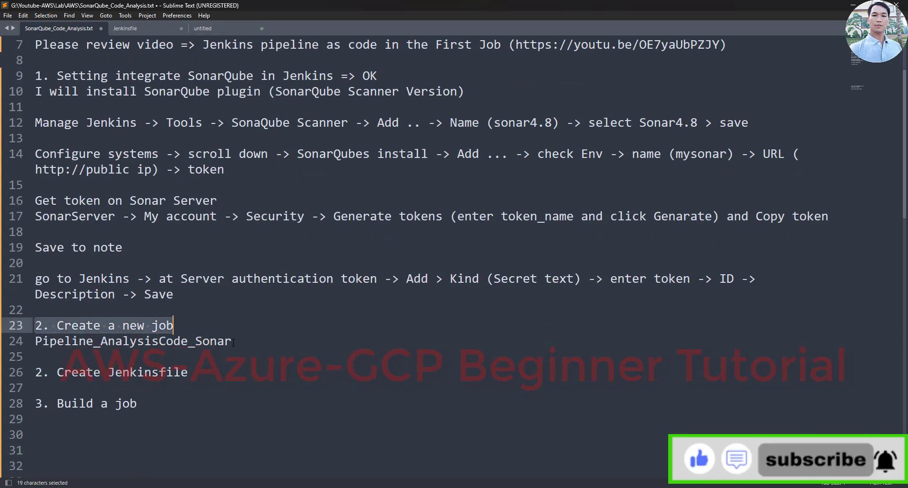
left_click_drag(232, 341, 36, 341)
right_click(55, 343)
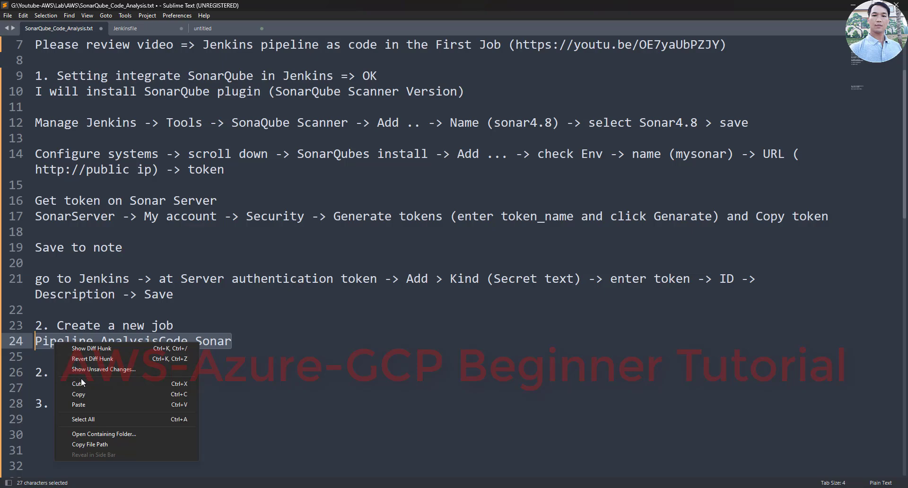
left_click(78, 394)
- Zoom Jenkins to 110% and create a Pipeline item named Pipeline_AnalysisCode_Sonar
key("alt+Tab")
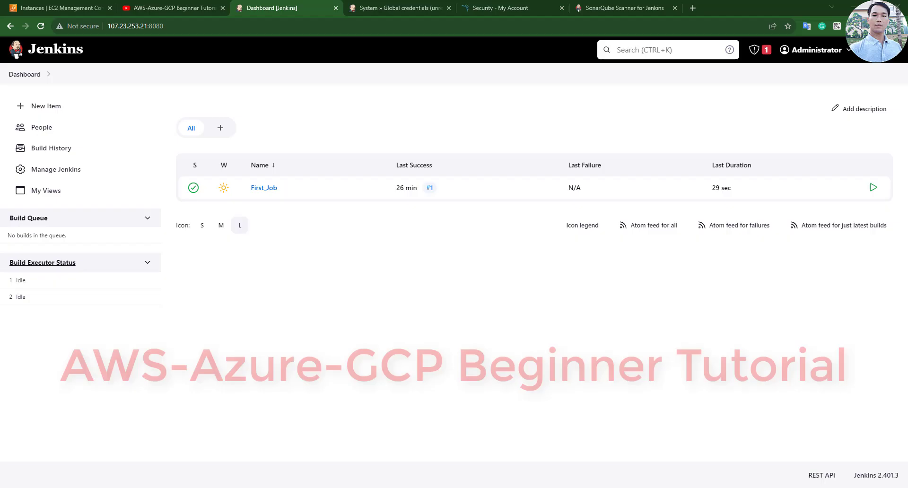
key("ctrl+plus")
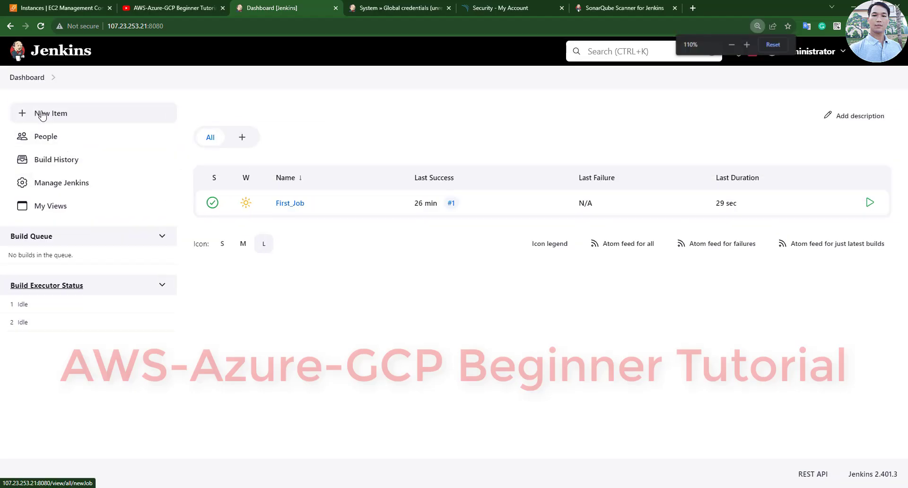
left_click(49, 112)
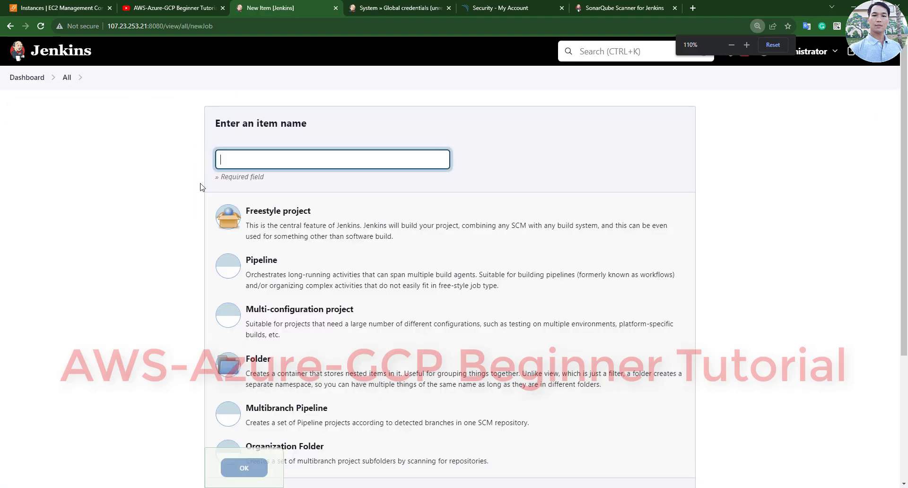
right_click(240, 162)
left_click(279, 239)
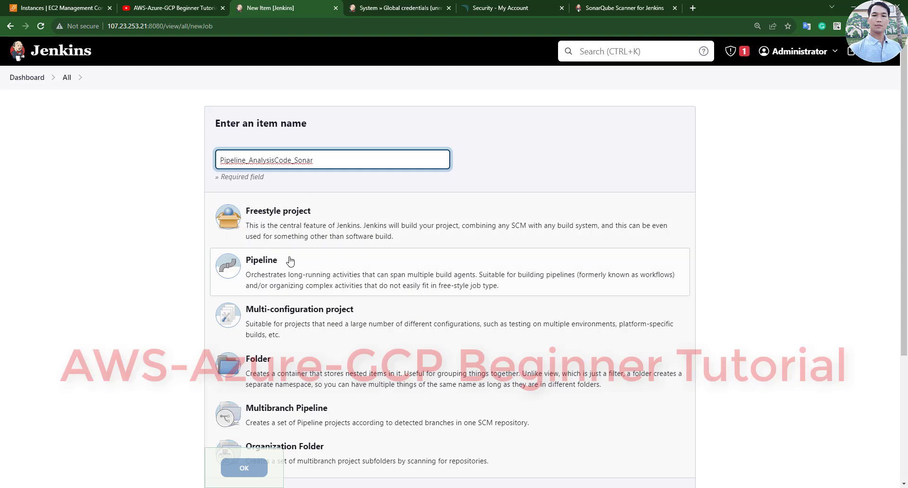
left_click(245, 263)
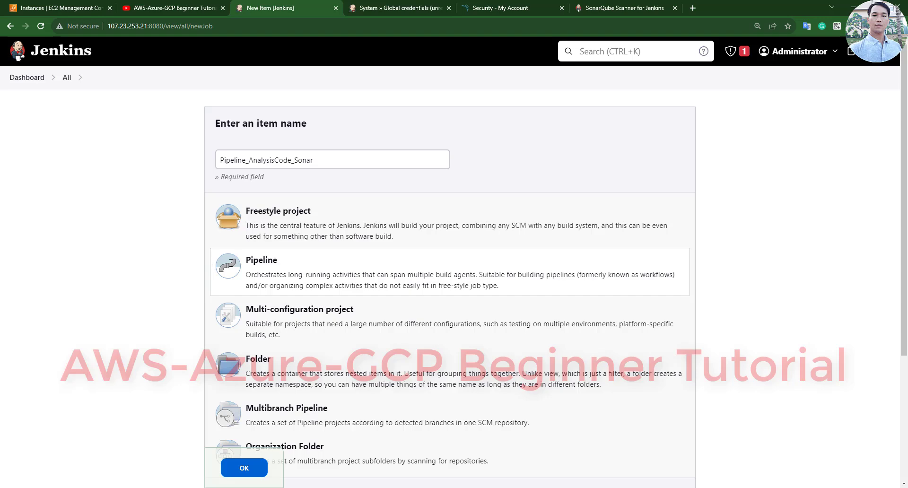
scroll(14, 217, "down", 2)
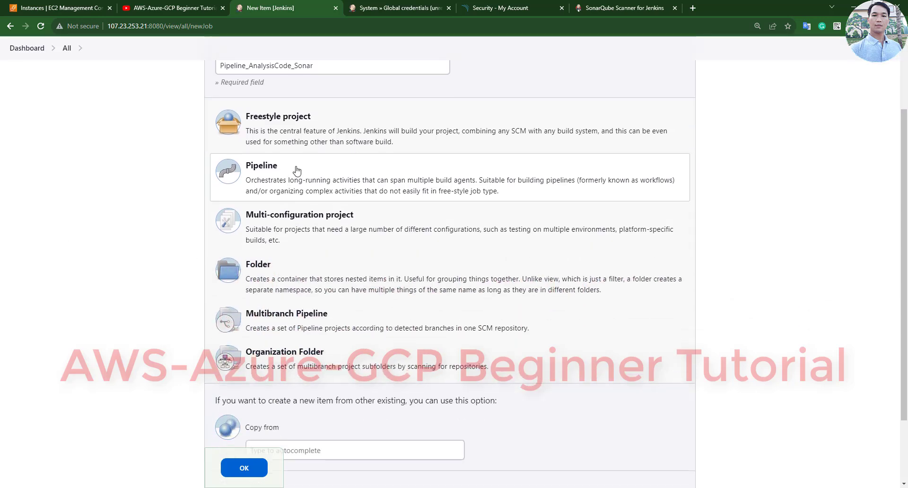
scroll(306, 177, "down", 2)
left_click(243, 421)
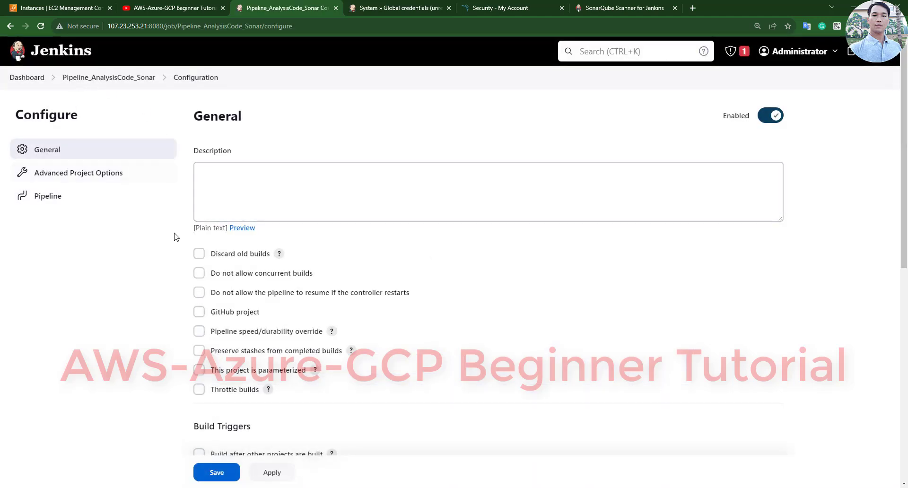
- Paste Pipeline_AnalysisCode_Sonar into the job's Description field
scroll(255, 232, "down", 5)
scroll(256, 229, "up", 5)
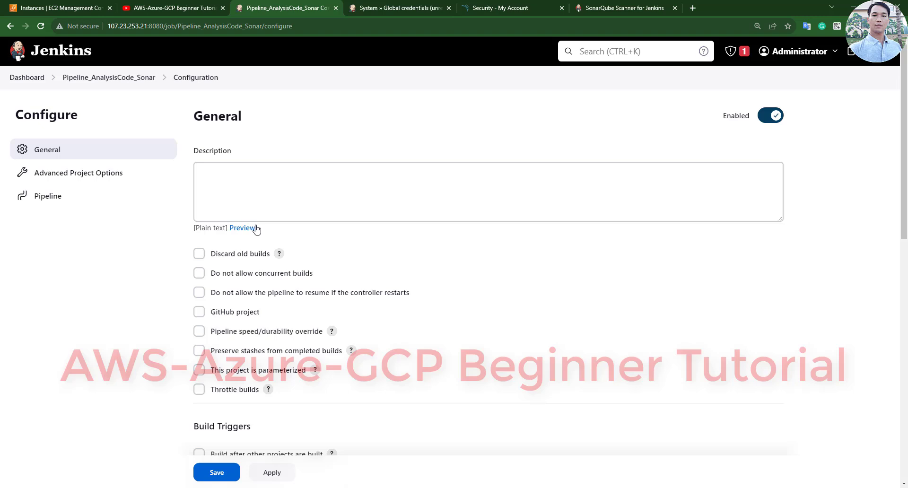
left_click(277, 182)
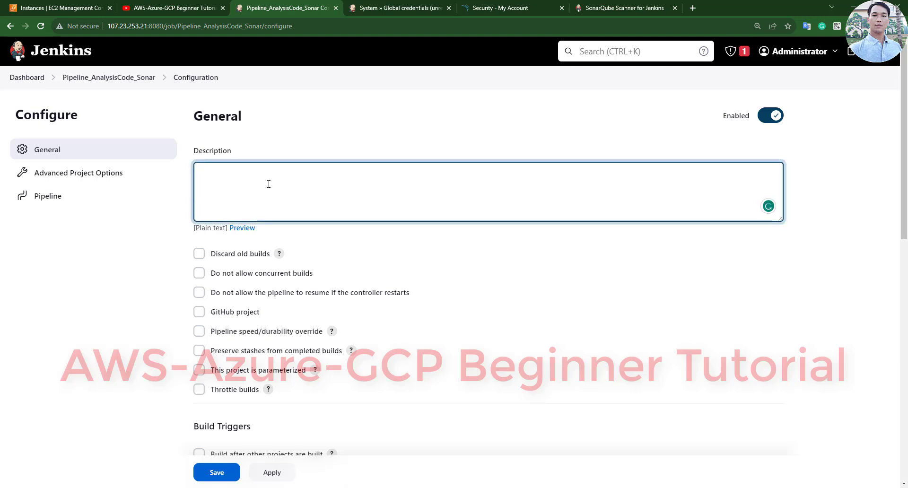
key("ctrl+v")
left_click(137, 271)
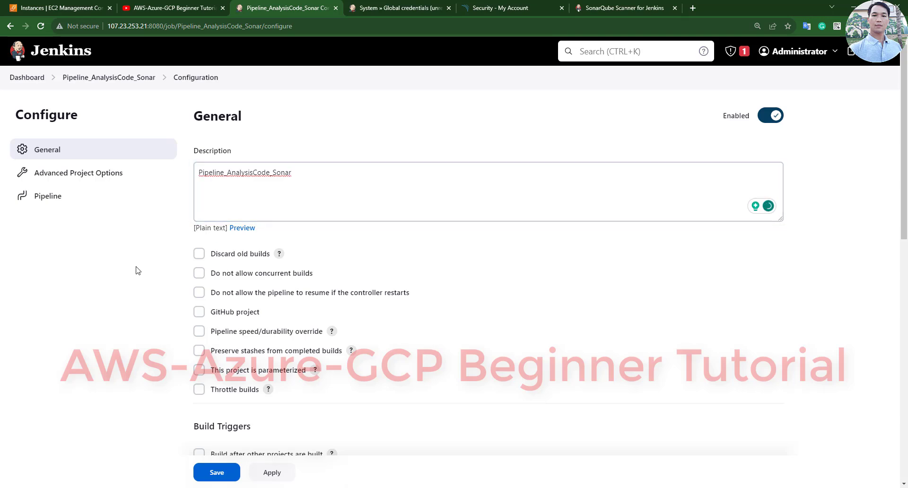
left_click(198, 206)
- Keep 'Pipeline script' as the definition and mark the Create Jenkinsfile step in the notes
scroll(306, 195, "down", 12)
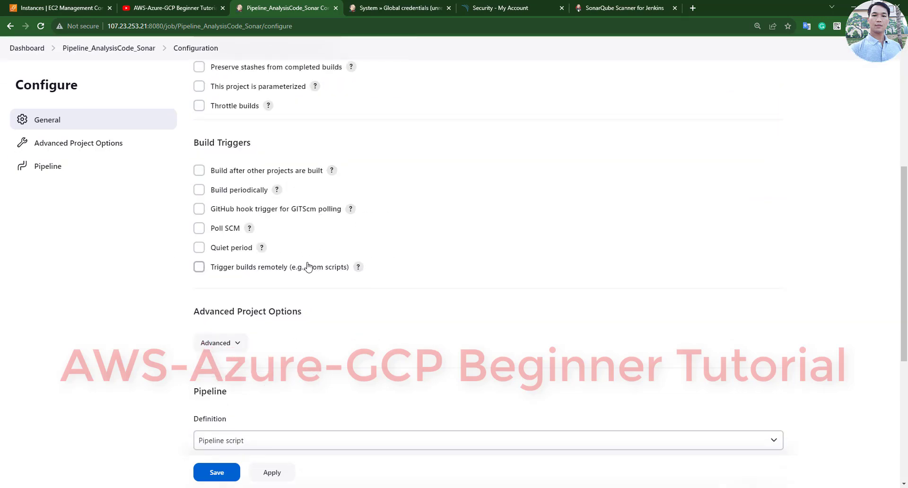
left_click(246, 211)
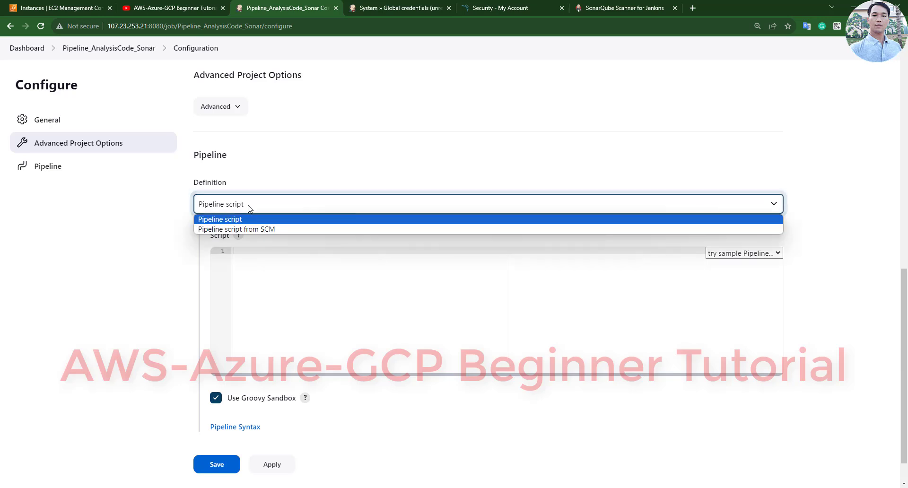
left_click(246, 218)
scroll(313, 337, "down", 2)
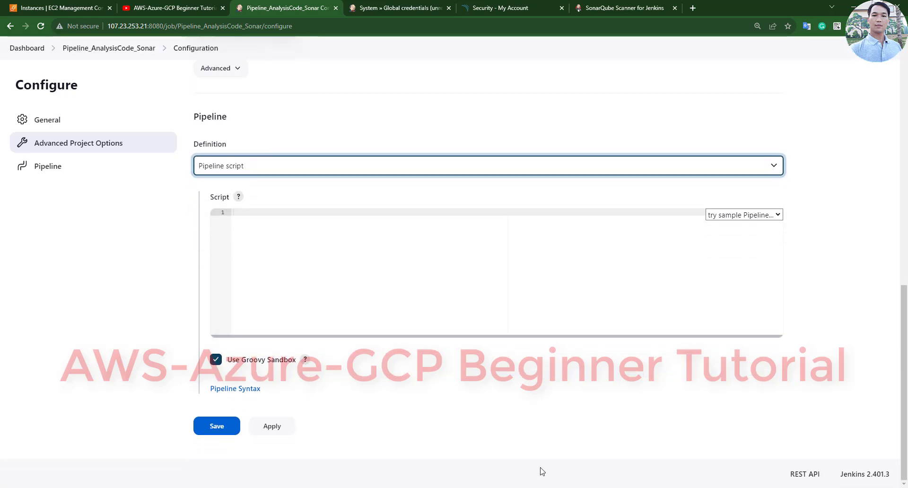
mouse_move(580, 487)
left_click(580, 450)
left_click_drag(188, 372, 56, 372)
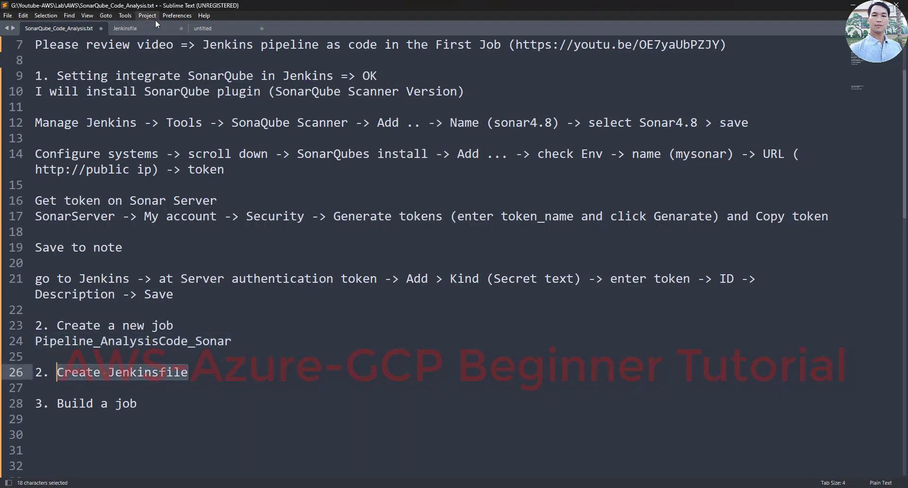
- Open the Jenkinsfile and review its OracleJDK11 tool and first 29 lines
left_click(142, 30)
scroll(137, 150, "up", 14)
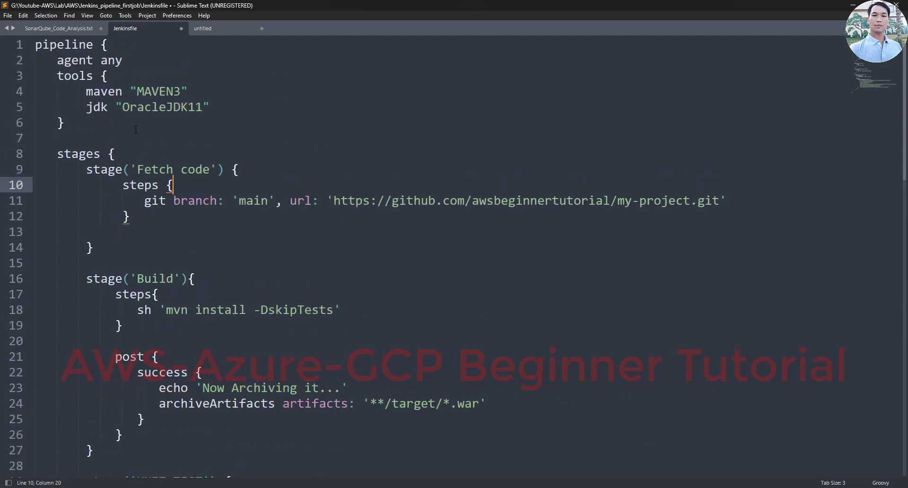
scroll(132, 107, "down", 8, "ctrl")
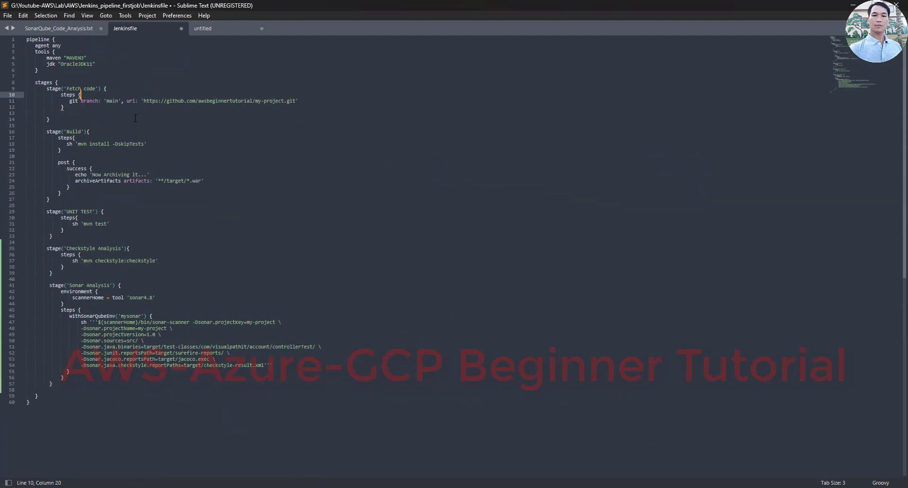
left_click(88, 68)
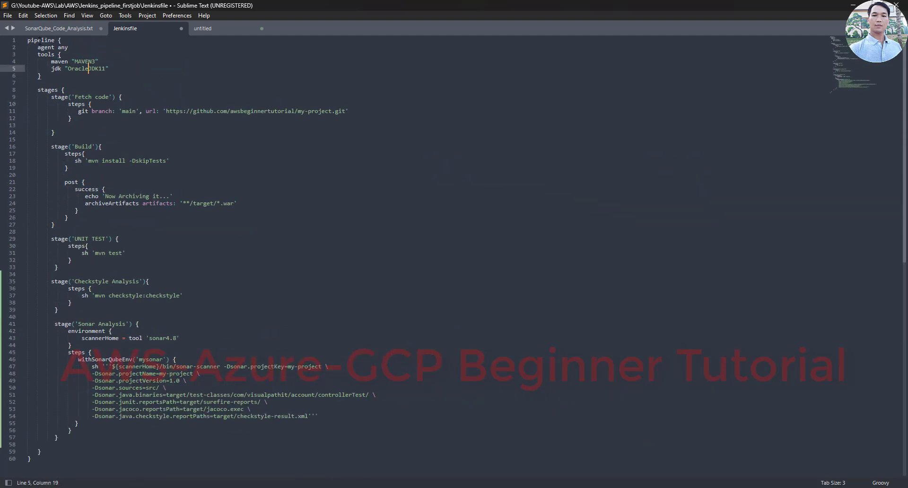
left_click_drag(28, 40, 120, 238)
left_click(162, 150)
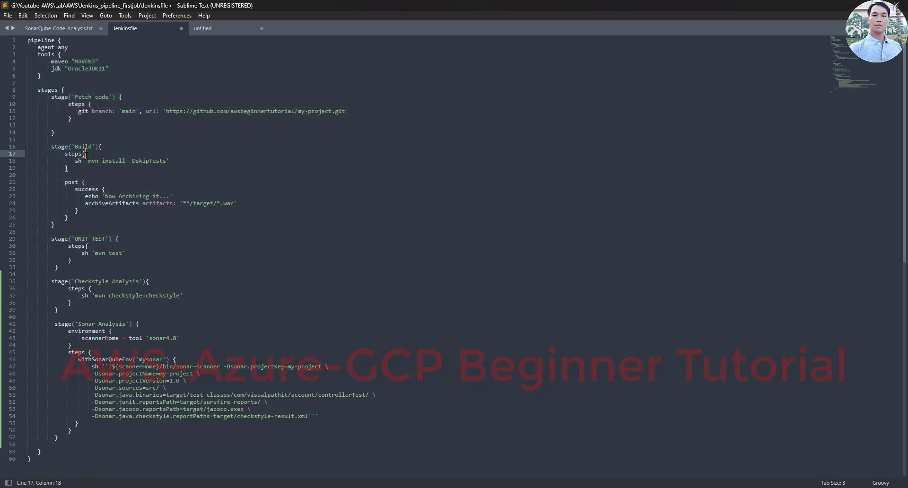
- Highlight the mvn install command, repository URL and MAVEN3, then select the tools block on lines 3–6
left_click_drag(90, 164, 167, 162)
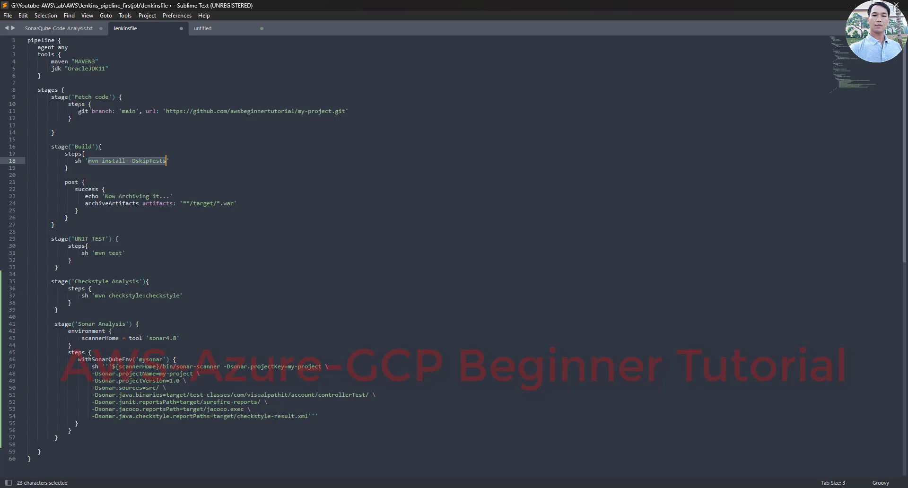
left_click(334, 111)
double_click(319, 111)
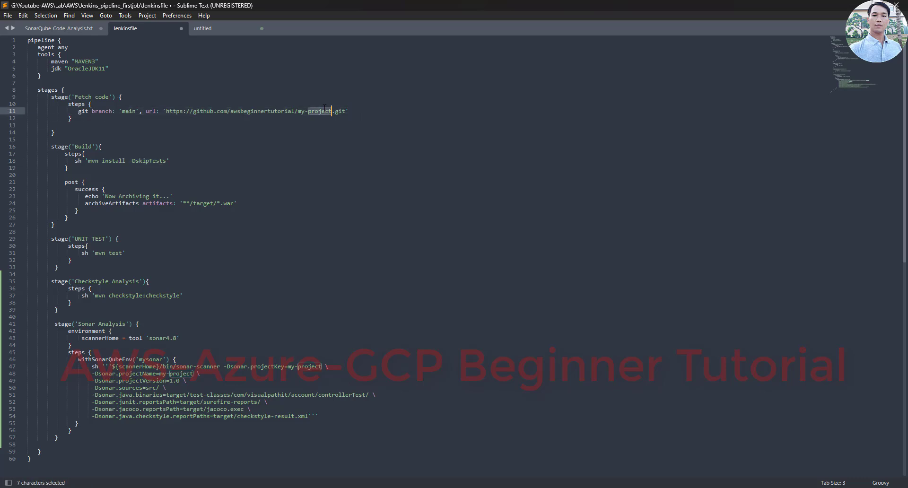
left_click(108, 259)
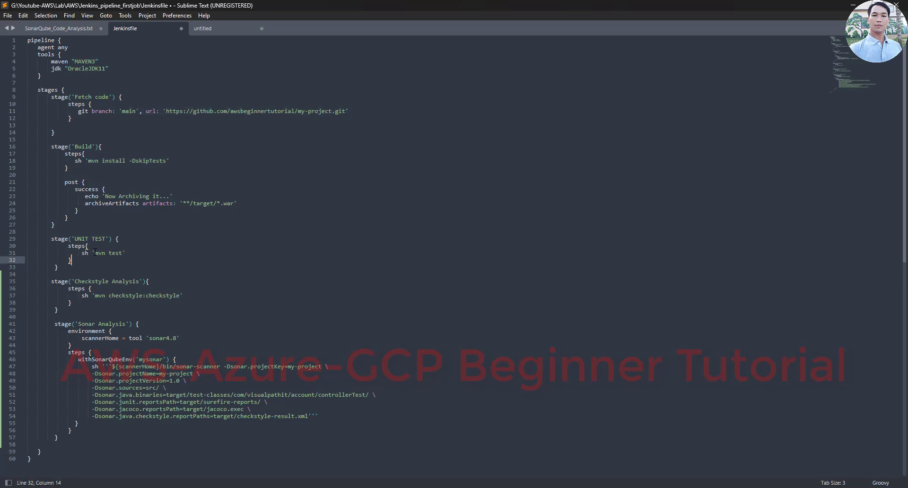
left_click(116, 294)
double_click(84, 62)
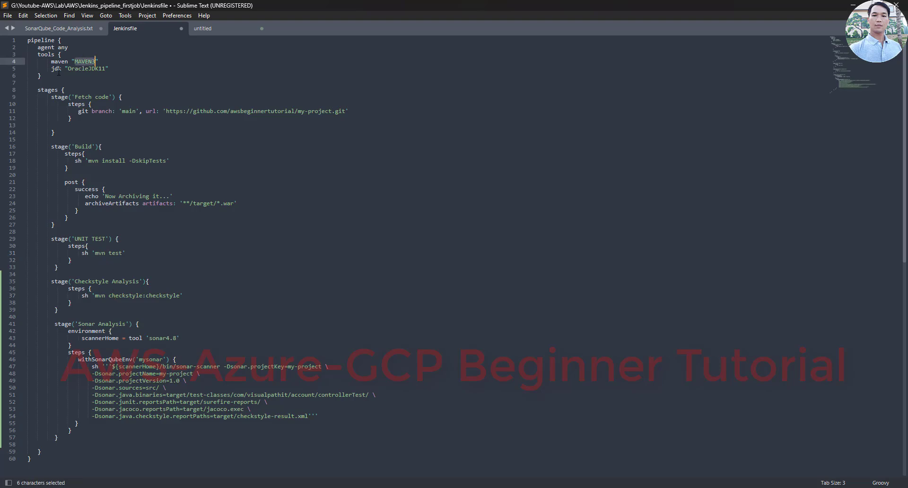
scroll(59, 71, "up", 5)
left_click_drag(55, 101, 29, 69)
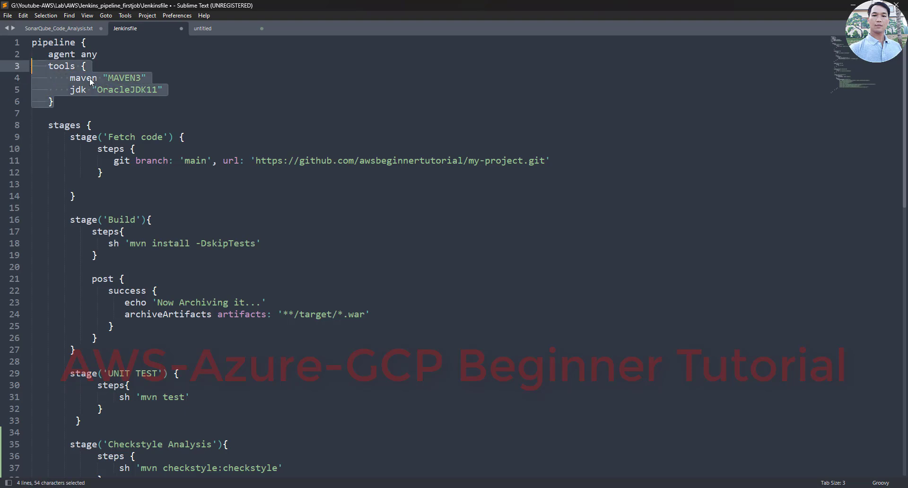
- Copy the tools block into SonarQube_Code_Analysis.txt at line 8
key("ctrl+c")
left_click(57, 28)
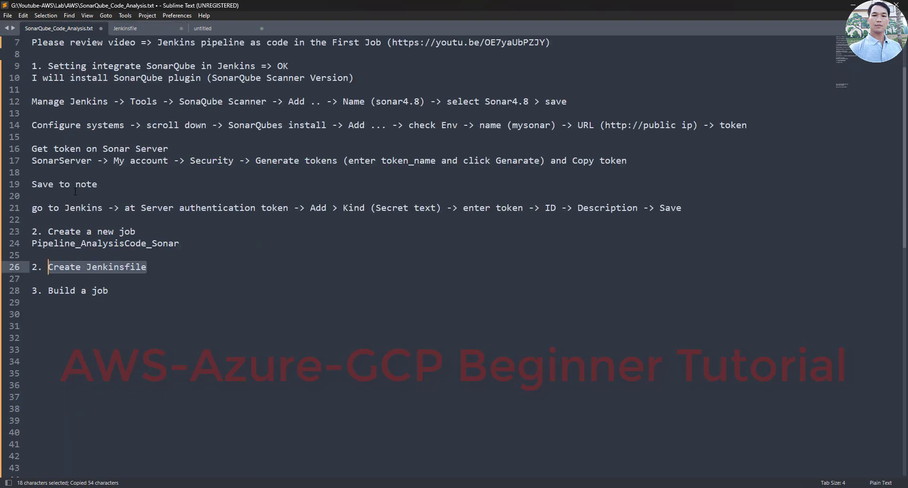
scroll(75, 191, "up", 2)
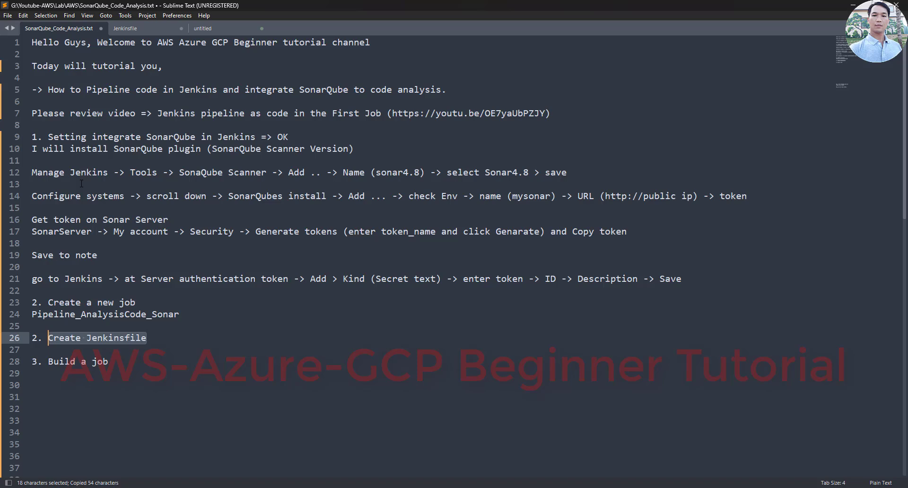
left_click(53, 120)
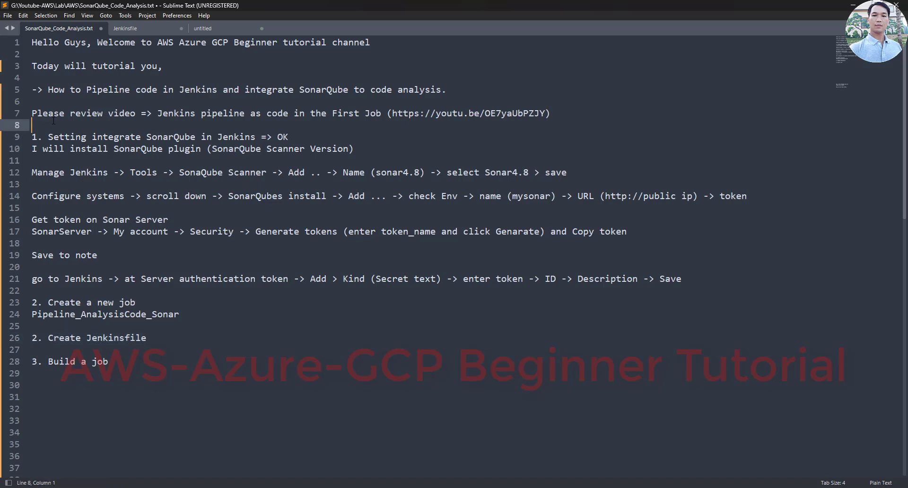
type("2. N")
key("BackSpace")
key("BackSpace")
key("BackSpace")
key("BackSpace")
key("ctrl+v")
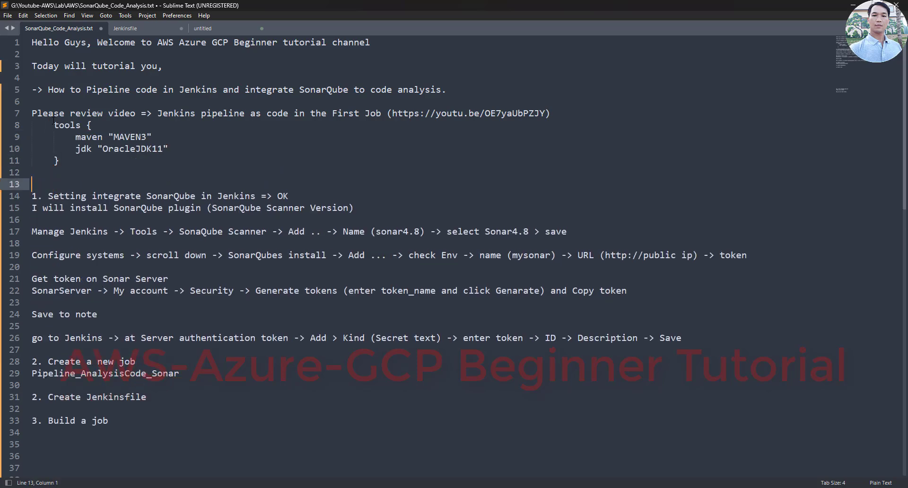
- Add a remark that this setting was done in the video above
type("This")
type("inf")
type("o")
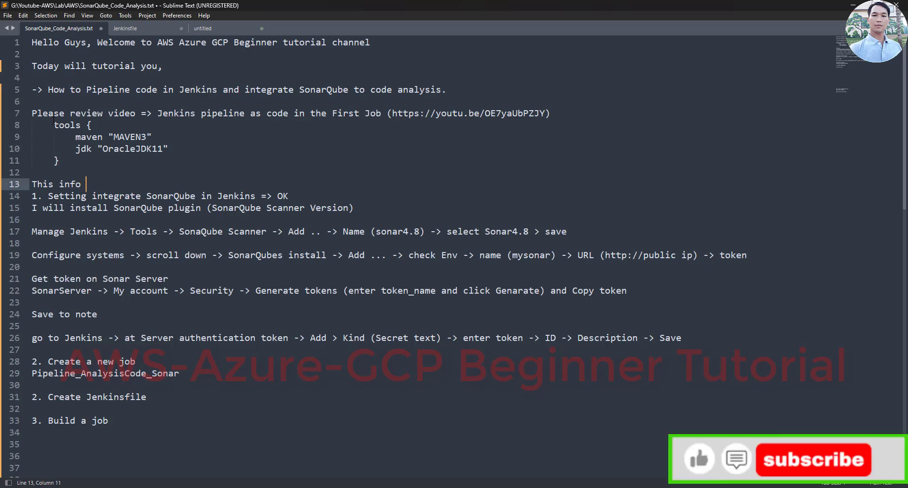
type(" I have ")
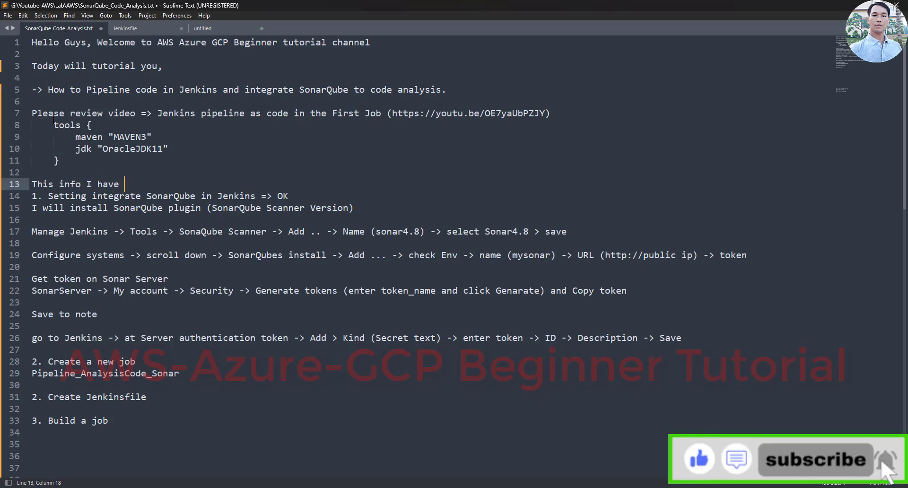
type("setting in video above.")
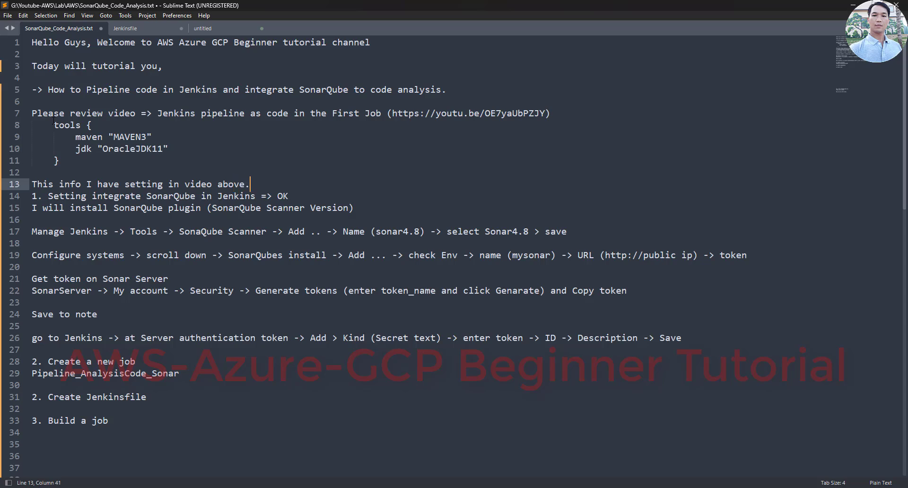
key("Return")
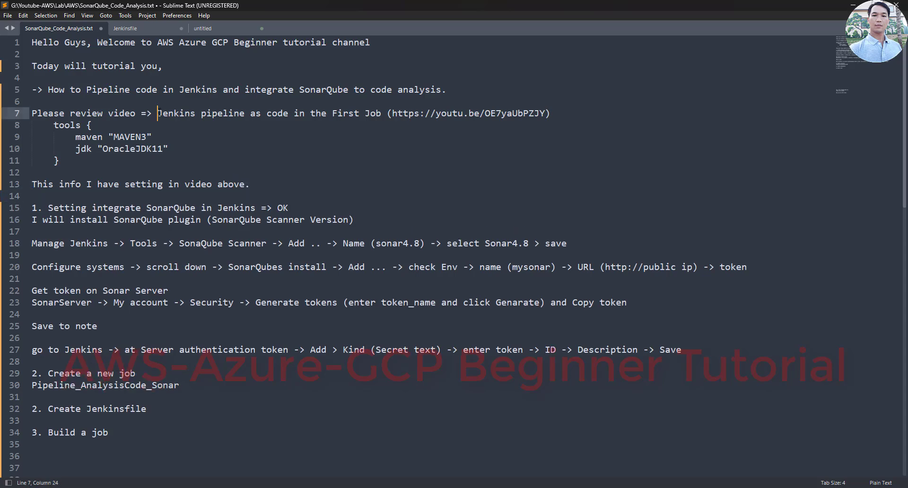
left_click_drag(156, 113, 393, 113)
left_click(348, 114)
key("alt+Tab")
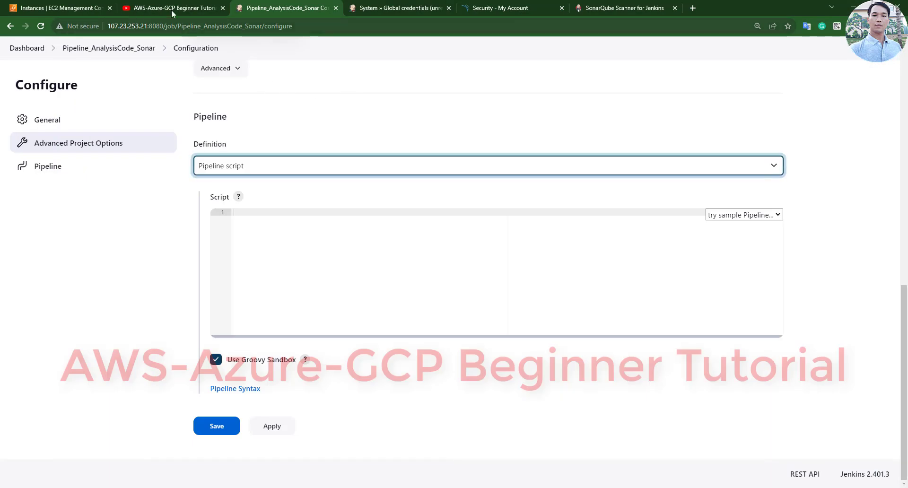
- Scroll through Manage Jenkins > System, then move on to Manage Jenkins > Tools
left_click(402, 8)
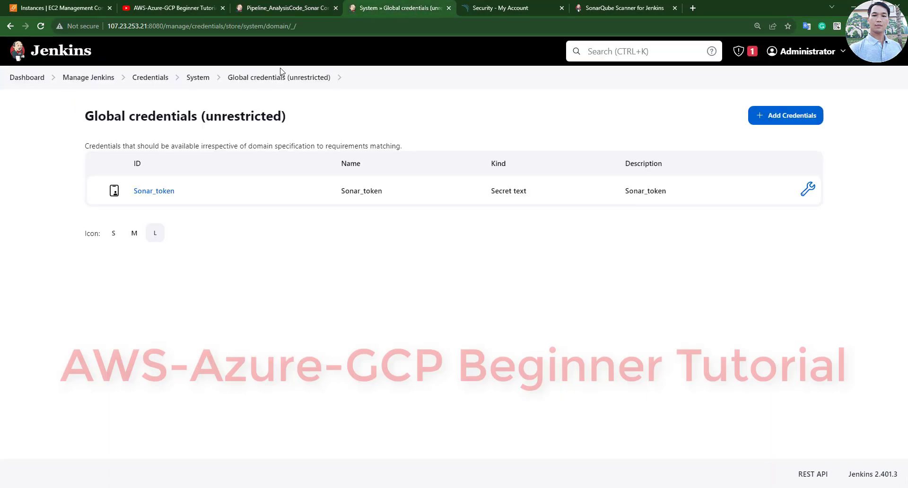
left_click(87, 77)
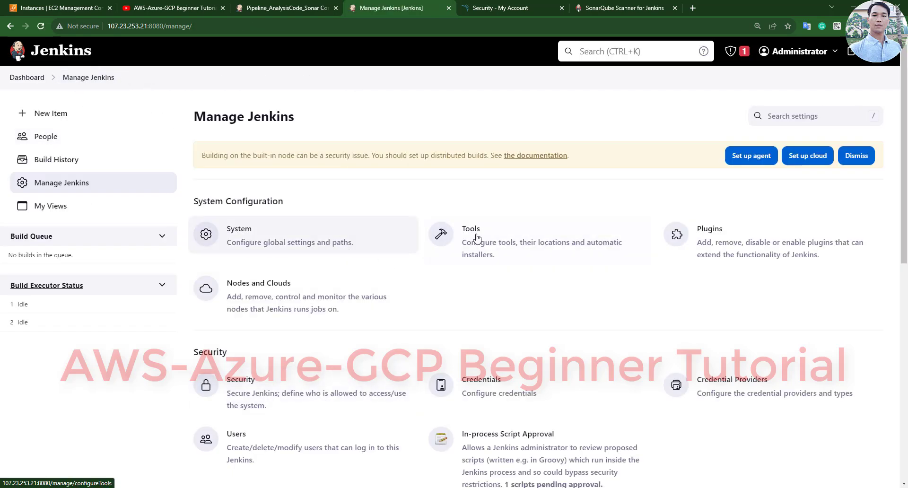
left_click(343, 241)
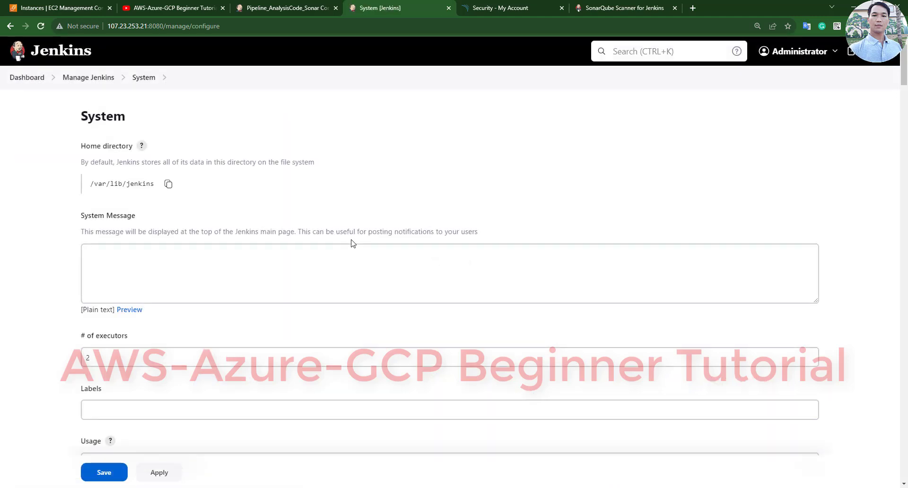
scroll(352, 244, "down", 20)
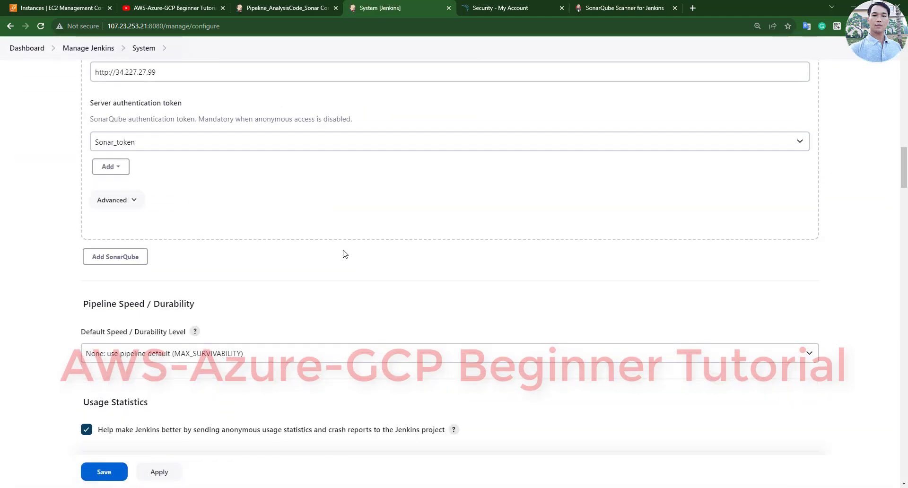
scroll(345, 254, "down", 20)
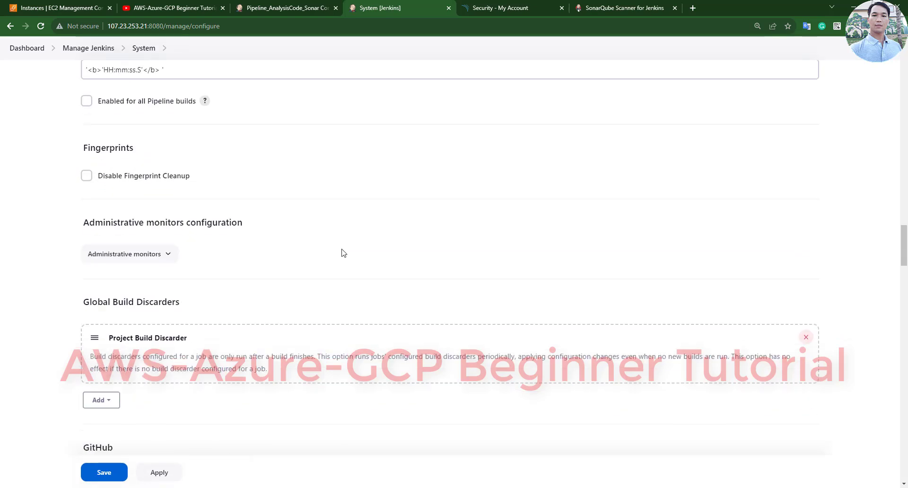
scroll(340, 253, "down", 5)
scroll(283, 212, "up", 12)
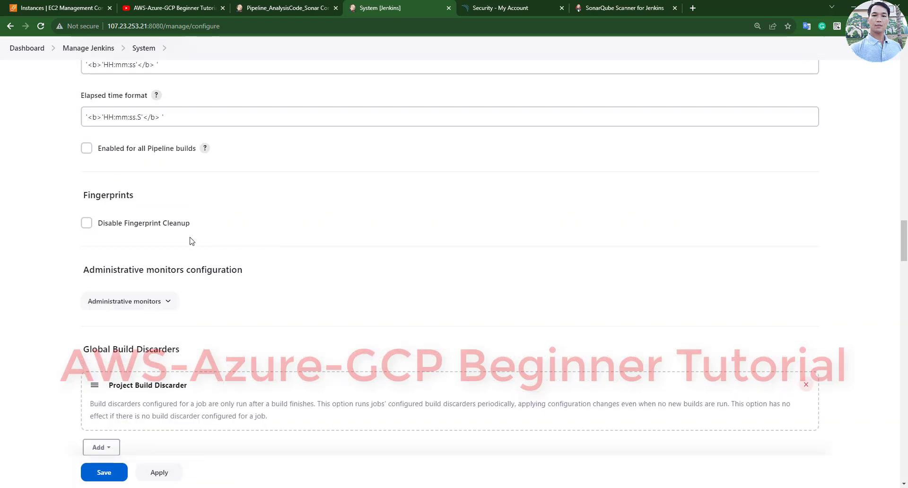
left_click(80, 51)
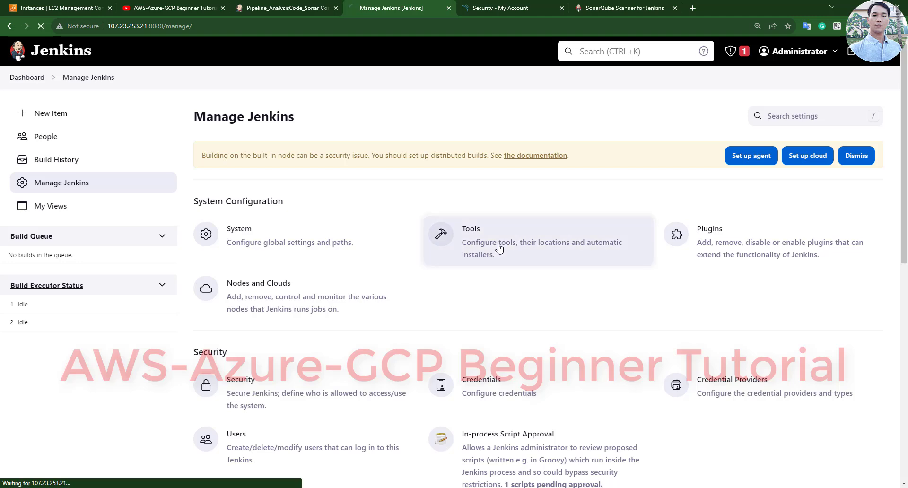
left_click(499, 248)
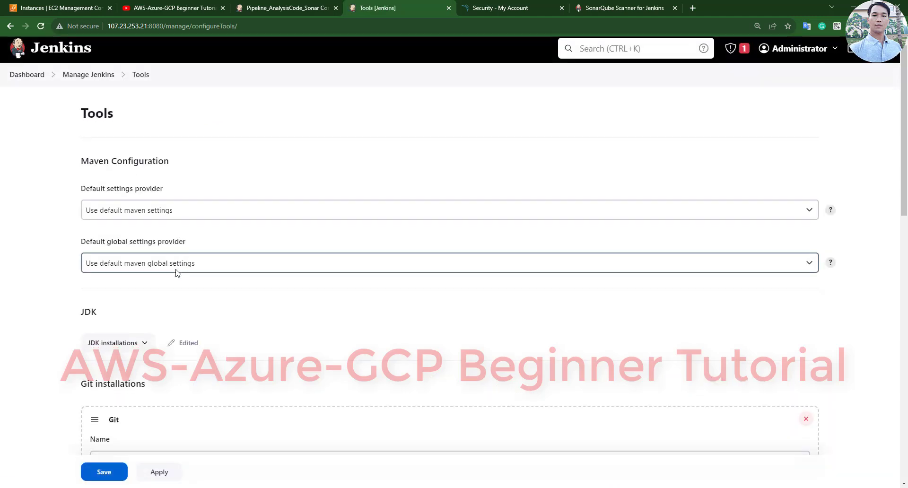
- Expand the JDK installations and confirm the tool is named OracleJDK11
scroll(176, 273, "down", 15)
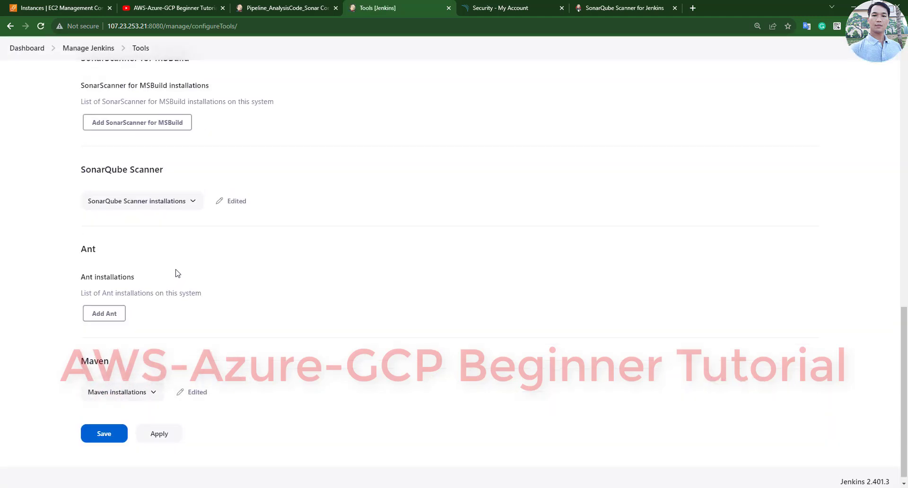
scroll(177, 272, "up", 6)
scroll(158, 285, "down", 1)
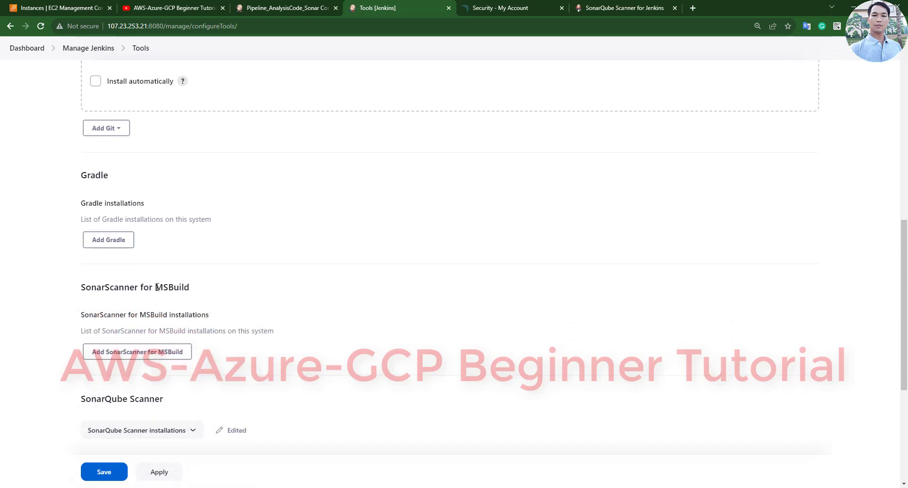
scroll(157, 287, "up", 5)
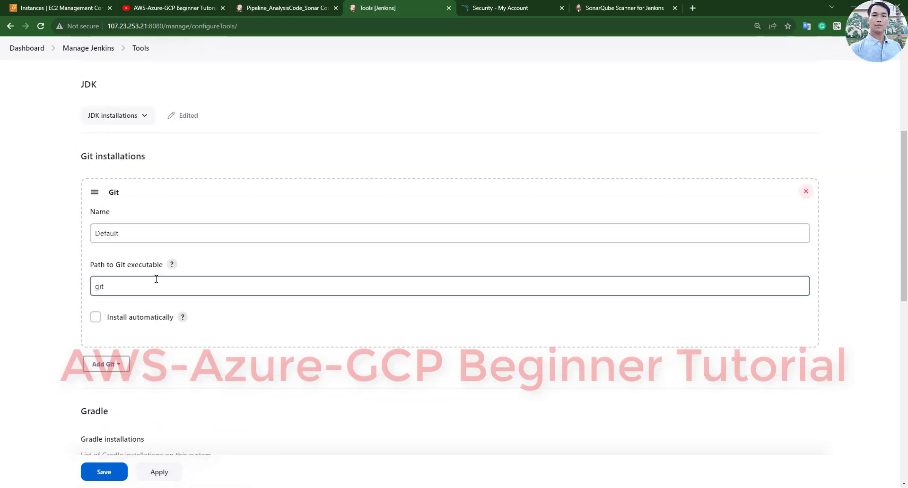
left_click(123, 116)
left_click_drag(157, 249, 108, 254)
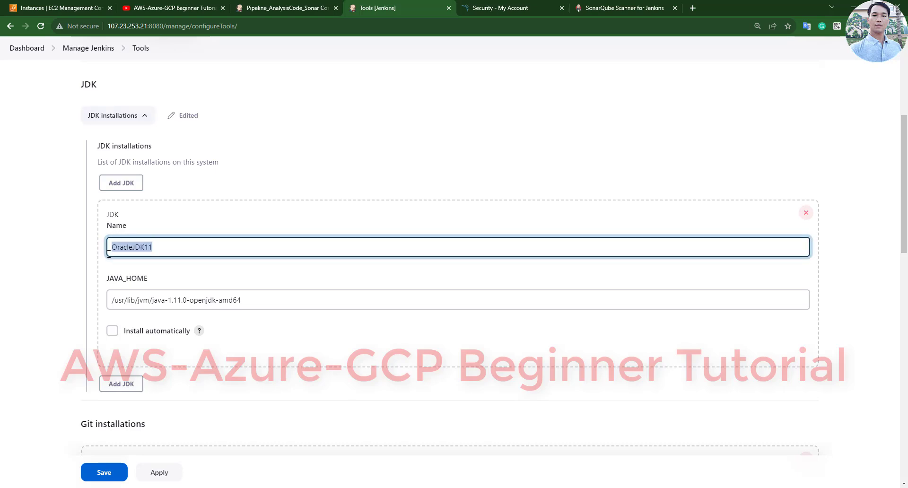
left_click_drag(242, 301, 16, 308)
- Expand the Maven installations and confirm MAVEN3 with version 3.9.3
scroll(57, 315, "down", 10)
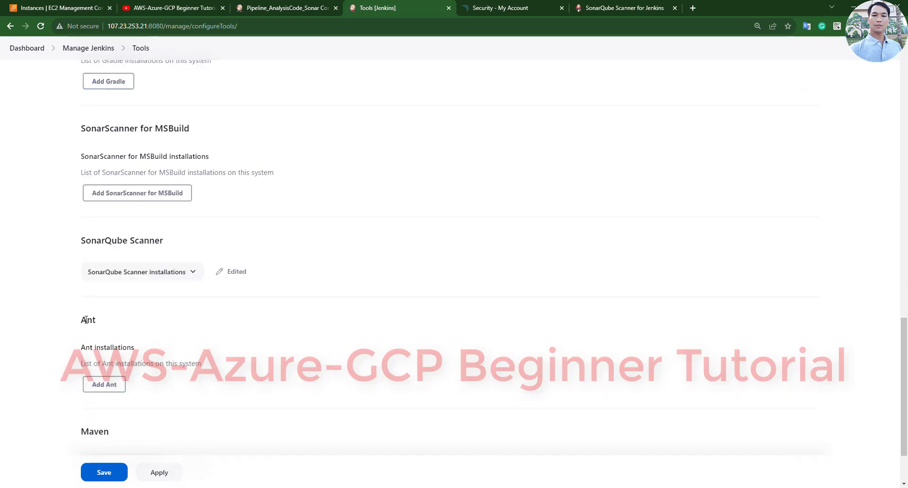
scroll(89, 369, "down", 2)
left_click(113, 381)
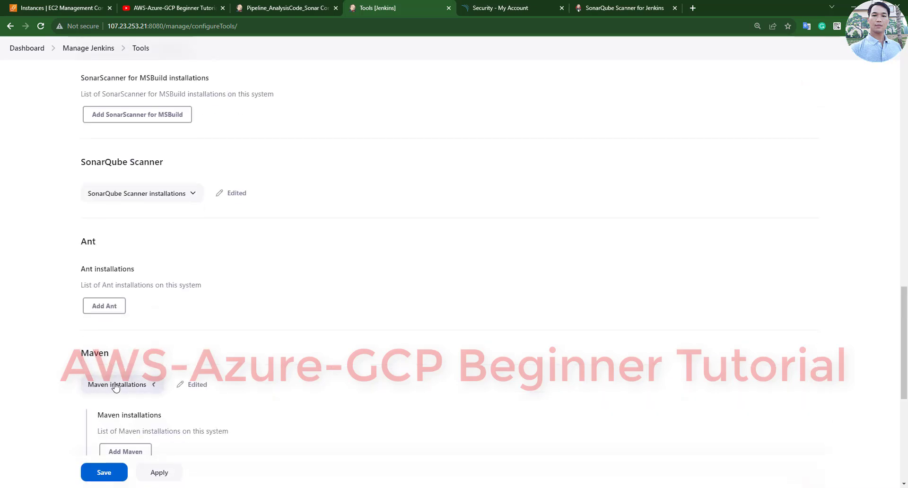
scroll(134, 369, "down", 5)
left_click_drag(172, 279, 97, 284)
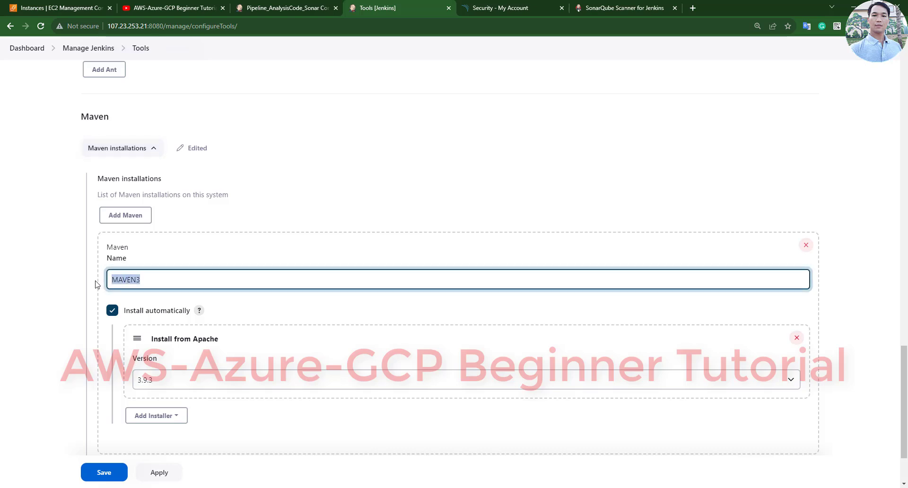
left_click(165, 383)
left_click(37, 332)
scroll(38, 332, "down", 2)
scroll(17, 96, "up", 6)
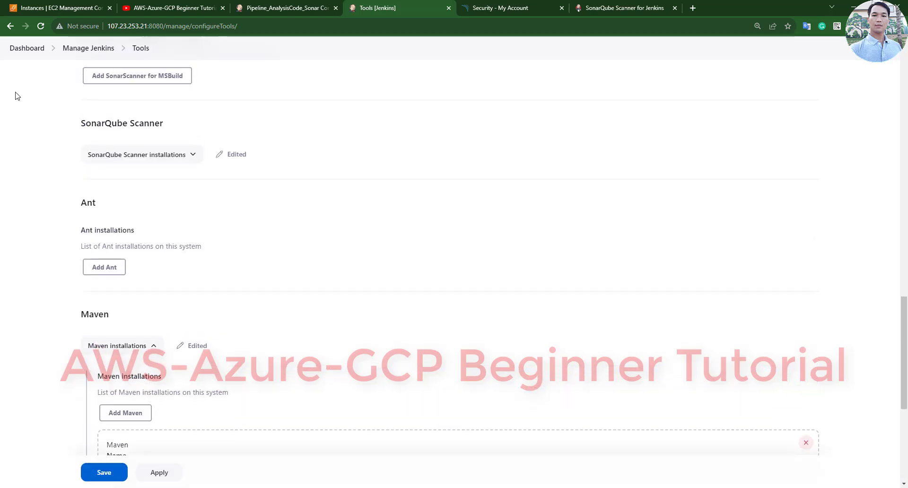
left_click(76, 49)
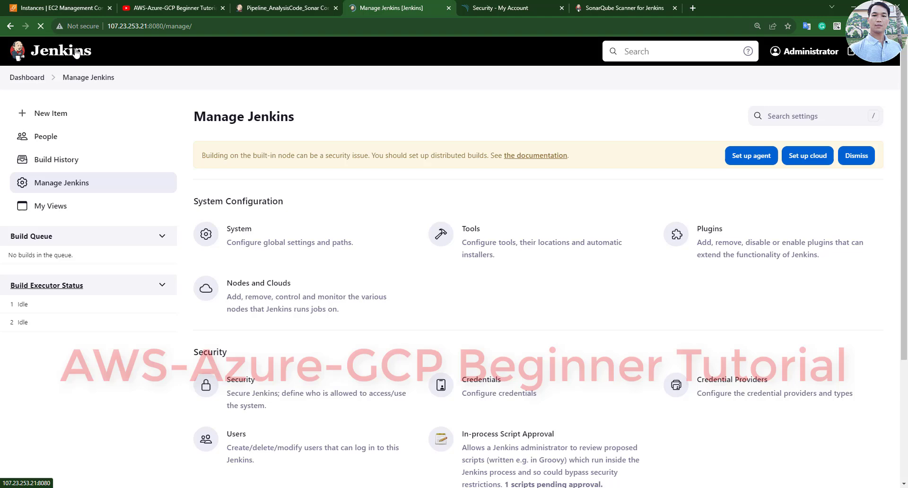
left_click(263, 8)
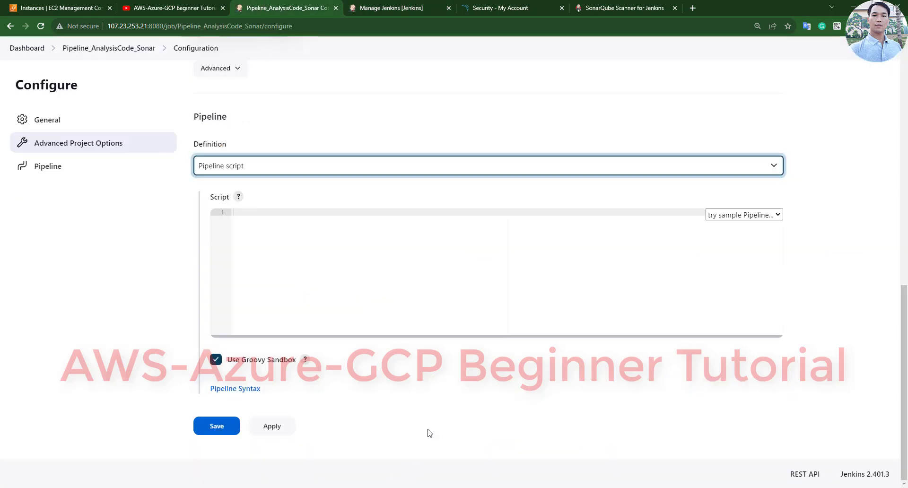
key("alt+Tab")
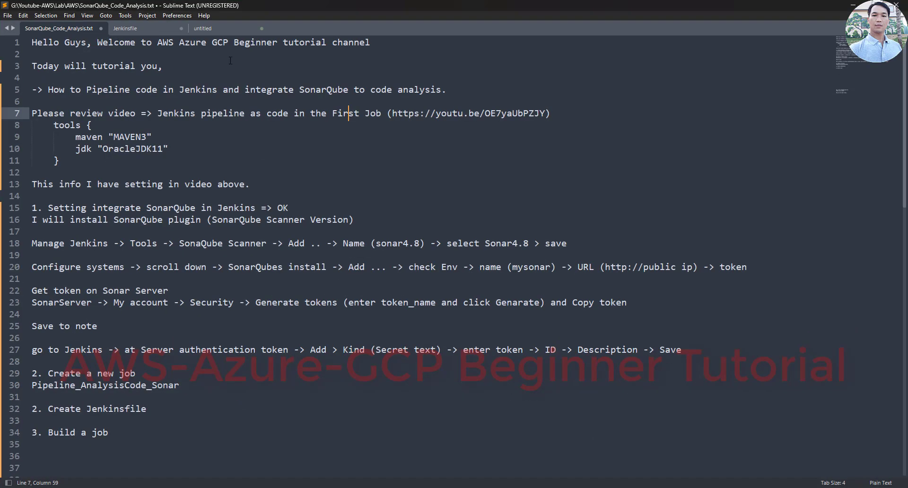
- Open the Jenkinsfile and review the MAVEN3 tool and the Build stage's artifact archiving
left_click(135, 28)
left_click(135, 78)
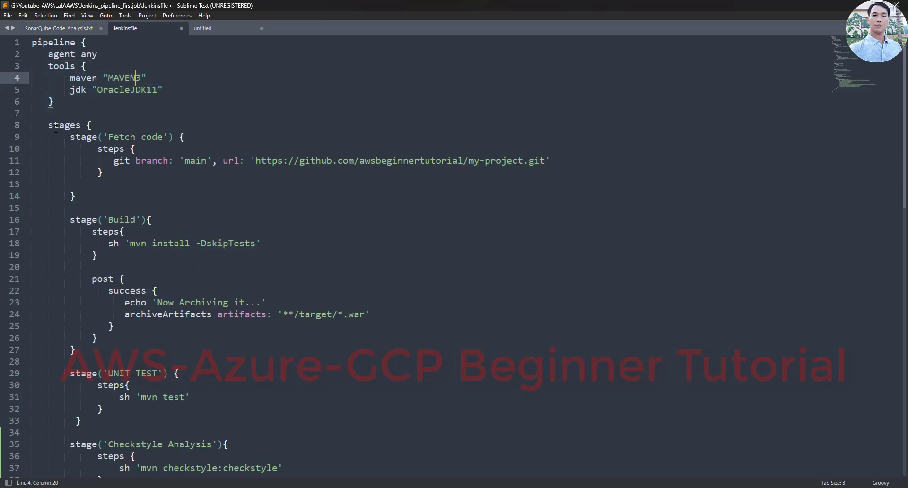
left_click_drag(55, 129, 71, 208)
left_click(124, 220)
scroll(76, 145, "down", 3)
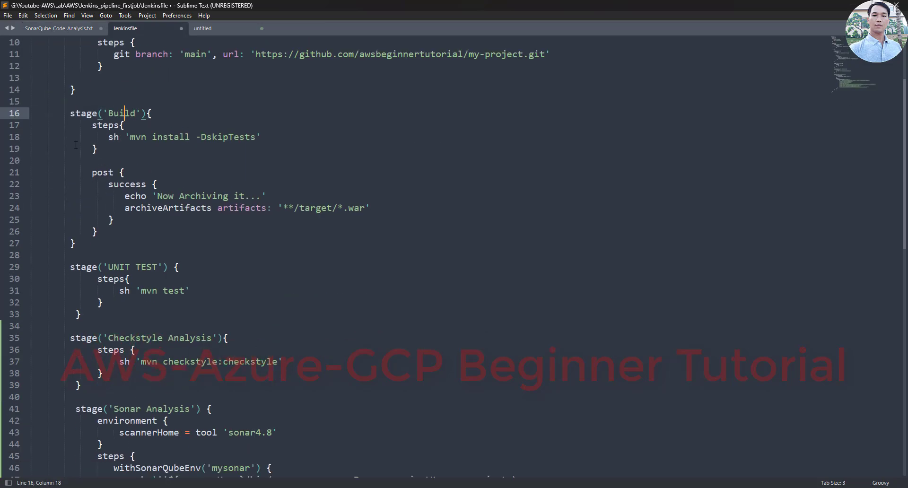
left_click_drag(70, 113, 97, 236)
left_click(81, 219)
- Review the UNIT TEST and Checkstyle Analysis stages, highlighting the checkstyle command
scroll(74, 216, "down", 2)
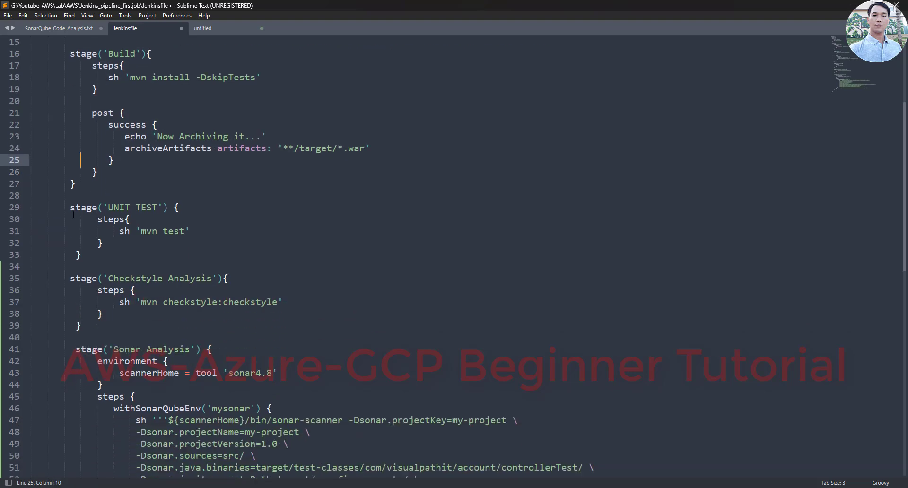
scroll(73, 215, "down", 2)
left_click_drag(70, 160, 269, 303)
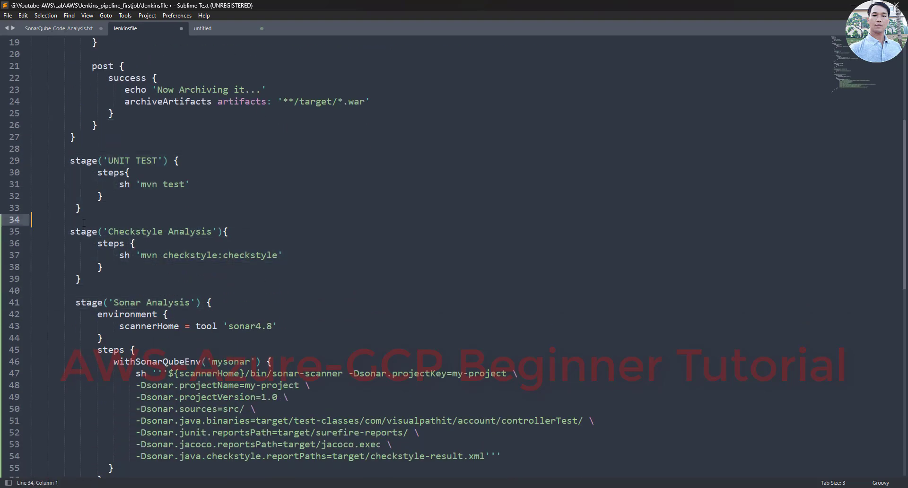
left_click_drag(70, 232, 184, 254)
double_click(186, 255)
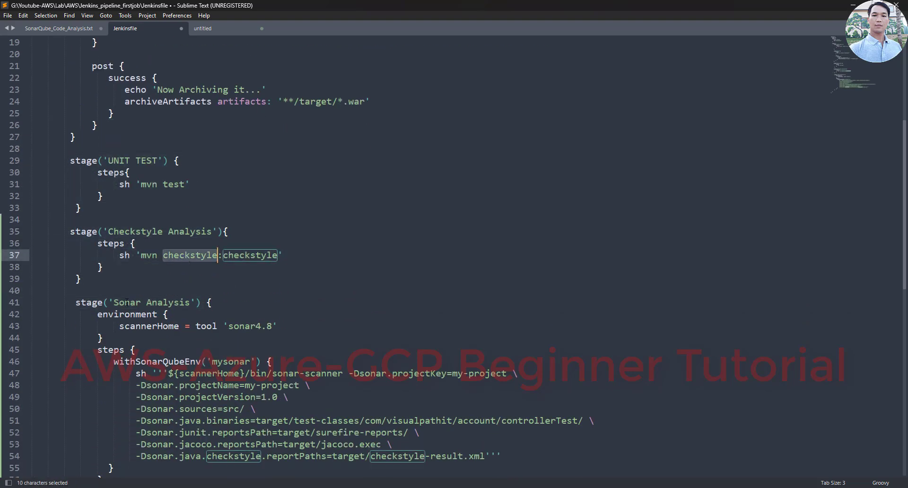
- Go over the Sonar Analysis stage, highlighting scannerHome and tool 'sonar4.8'
scroll(126, 303, "down", 3)
left_click_drag(76, 196, 120, 196)
left_click(165, 195)
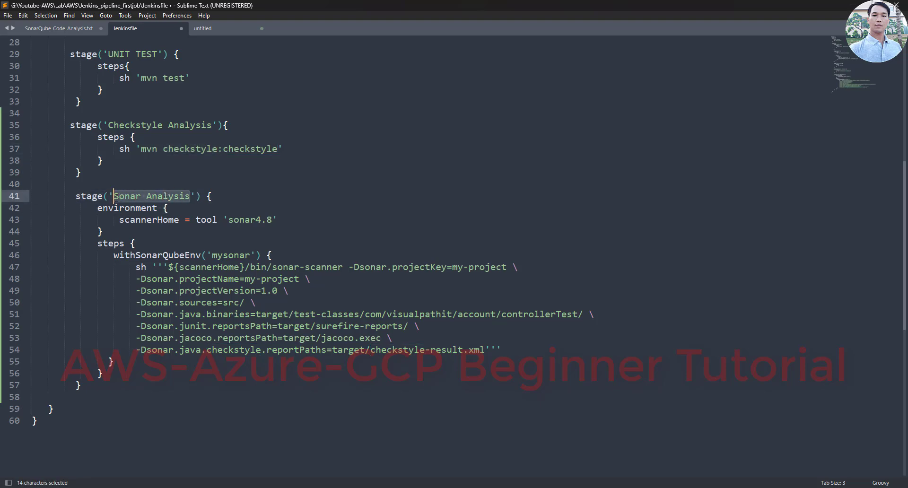
left_click(313, 278)
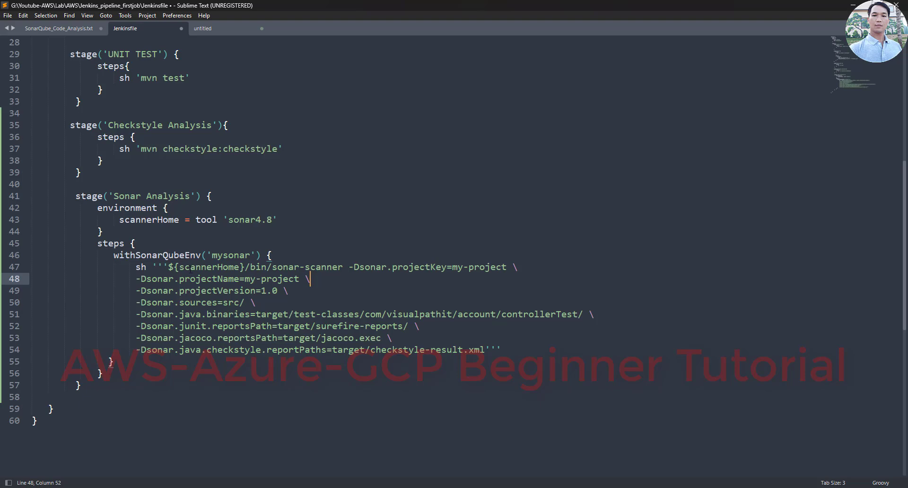
left_click_drag(119, 219, 273, 220)
left_click(232, 221)
- Check the Jenkinsfile's sonar4.8 tool name against the SonarQube Scanner installation under Tools
left_click(237, 220)
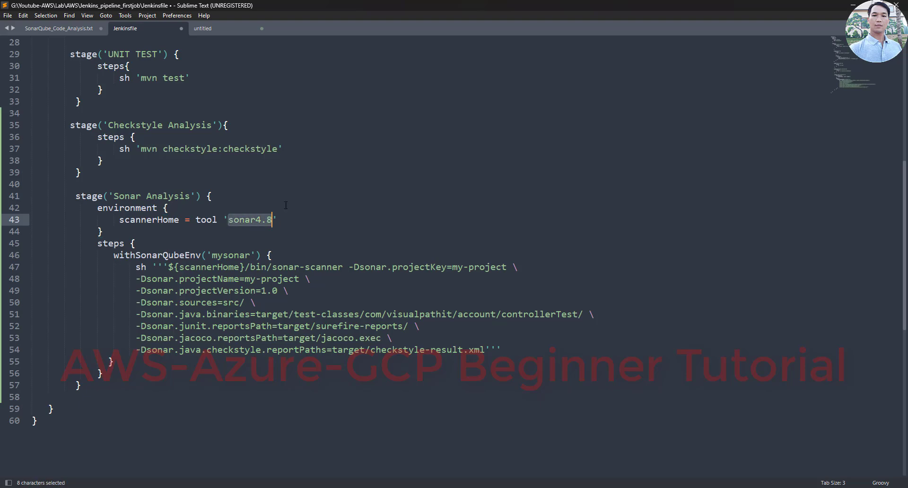
key("alt+Tab")
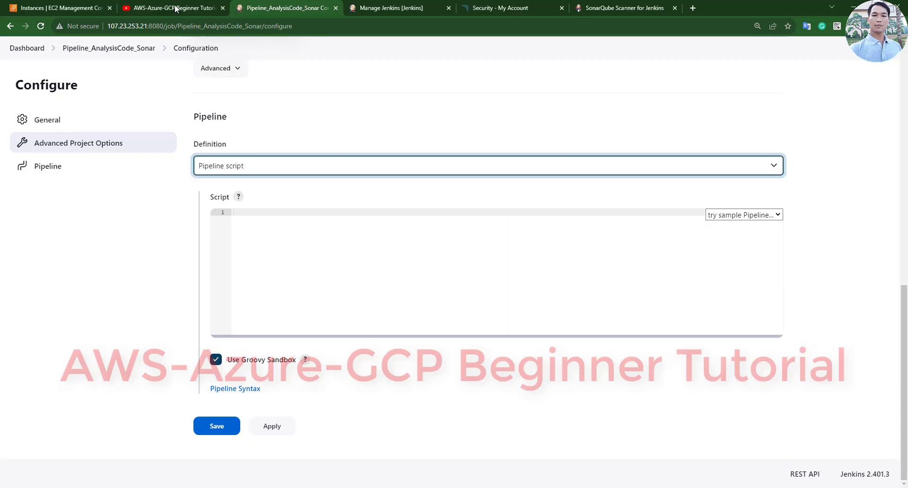
left_click(367, 7)
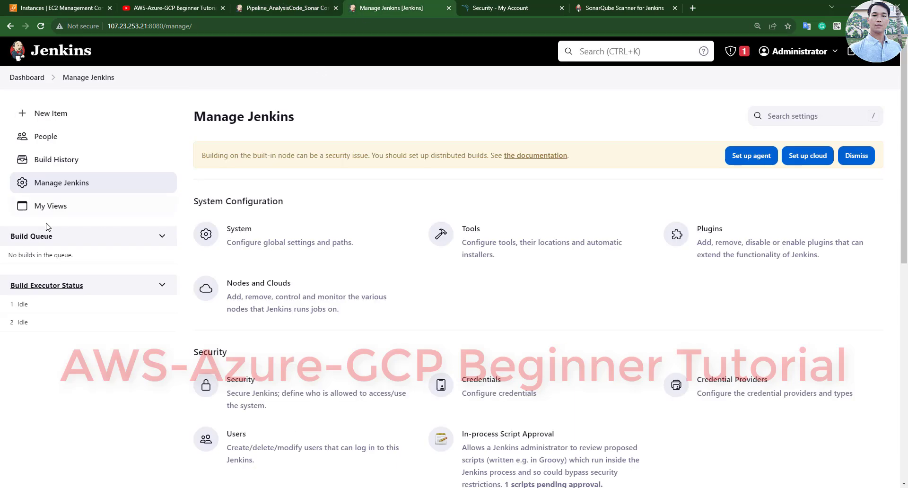
left_click(505, 236)
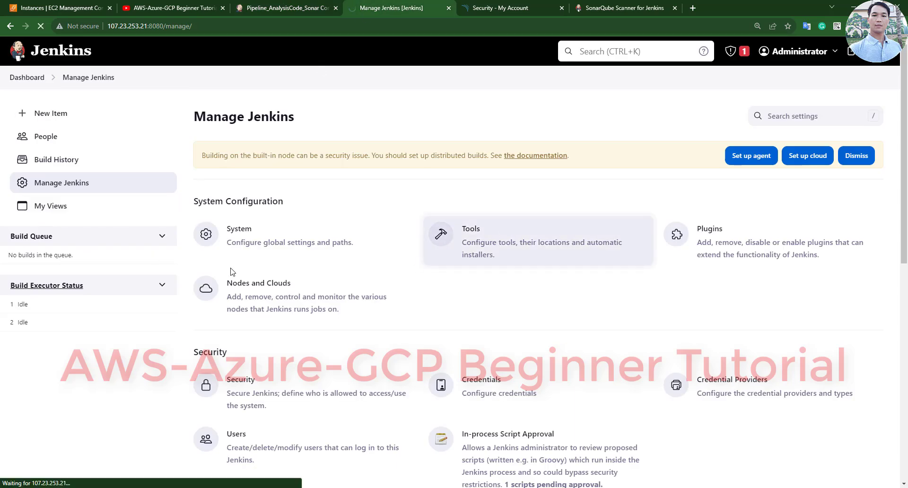
scroll(231, 273, "down", 5)
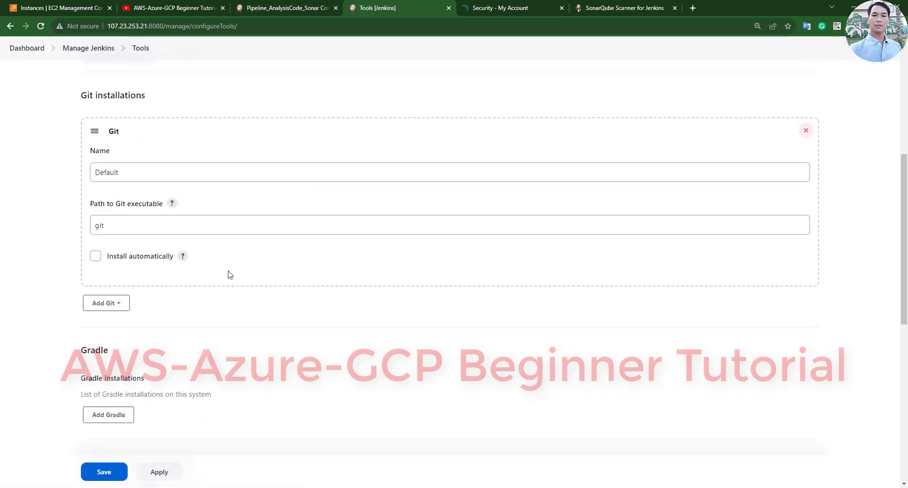
scroll(231, 274, "down", 5)
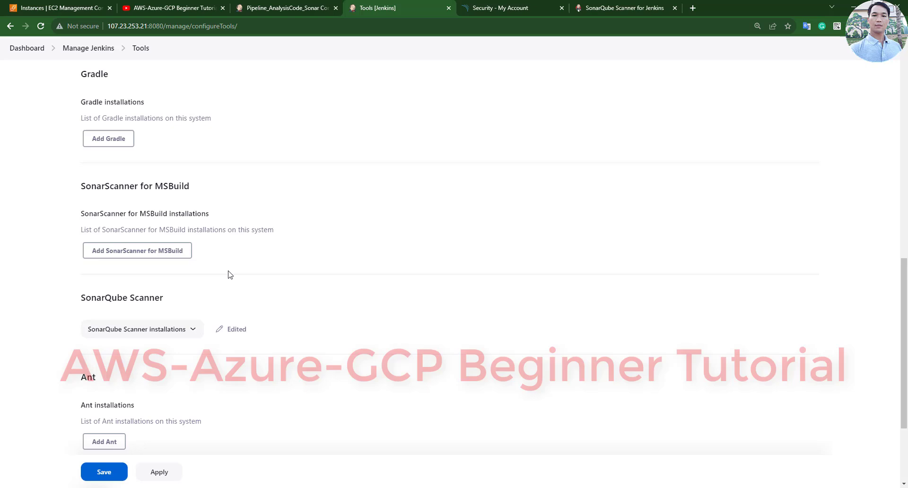
left_click(150, 331)
scroll(148, 303, "down", 3)
double_click(116, 319)
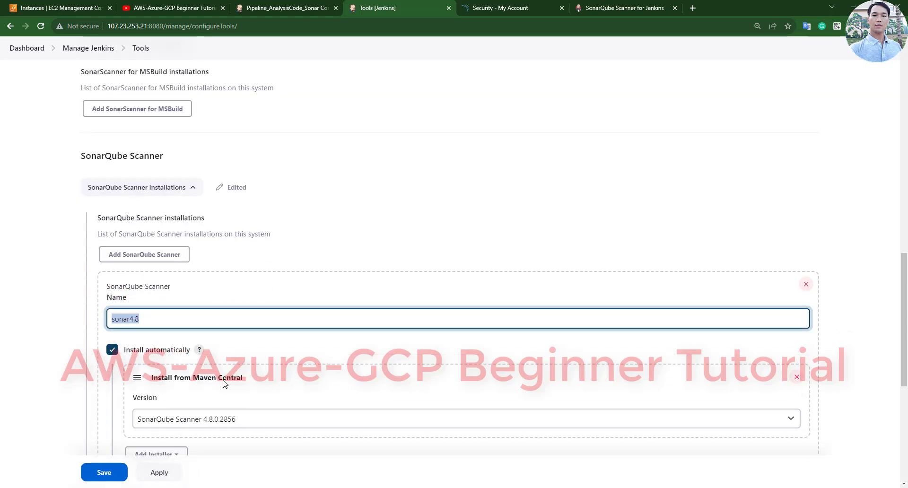
scroll(225, 383, "down", 2)
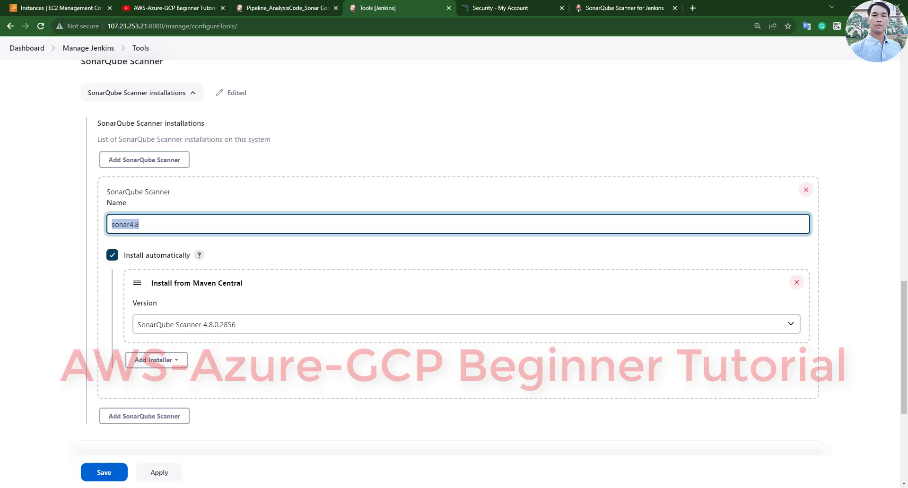
- Mark the sonar-scanner path on Jenkinsfile line 47, then return to the Jenkins Tools page
left_click(503, 481)
scroll(246, 273, "down", 2)
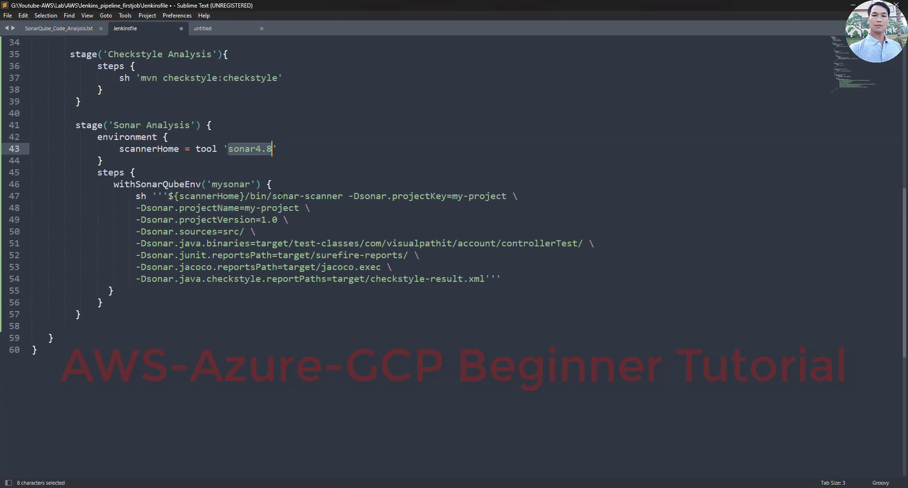
left_click_drag(245, 196, 343, 196)
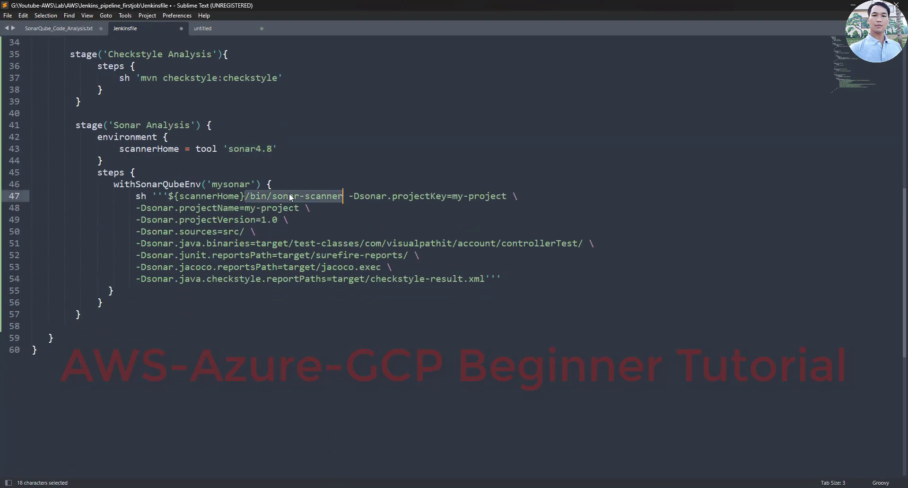
left_click_drag(272, 196, 339, 196)
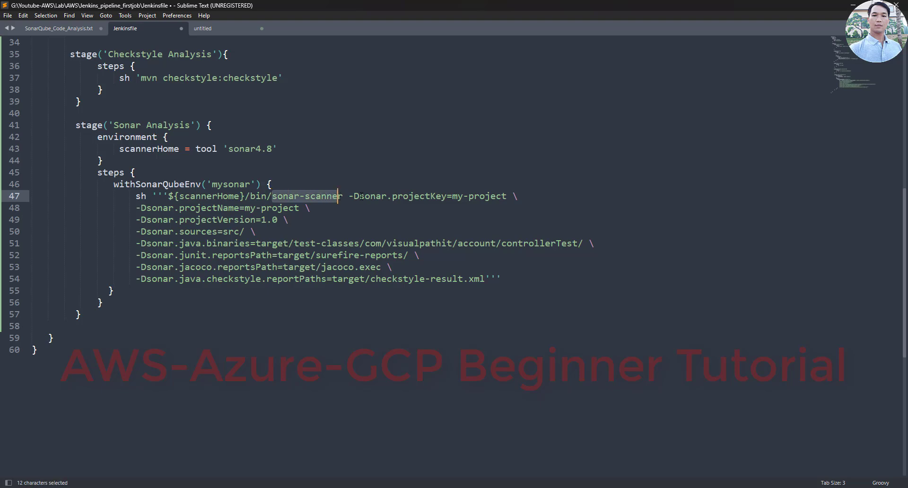
key("alt+Tab")
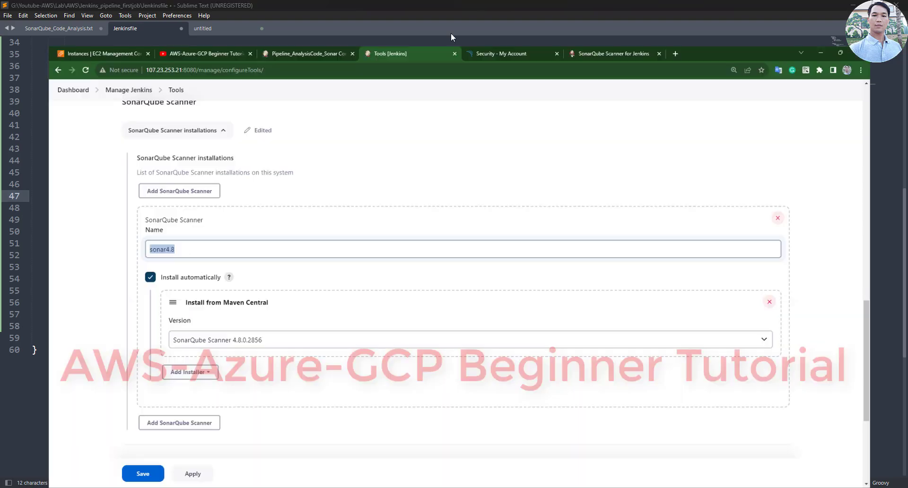
- Read the SonarQube Scanner for Jenkins docs' declarative withSonarQubeEnv build-stage example
left_click(602, 5)
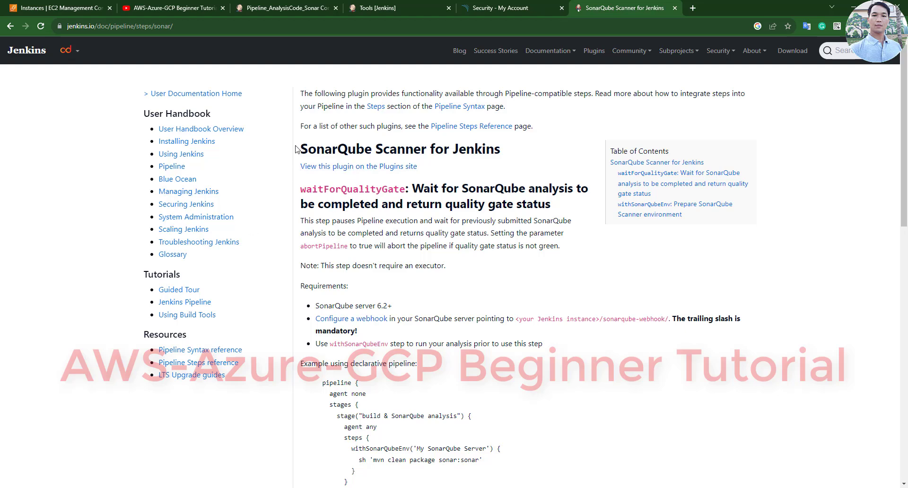
left_click_drag(302, 142, 507, 128)
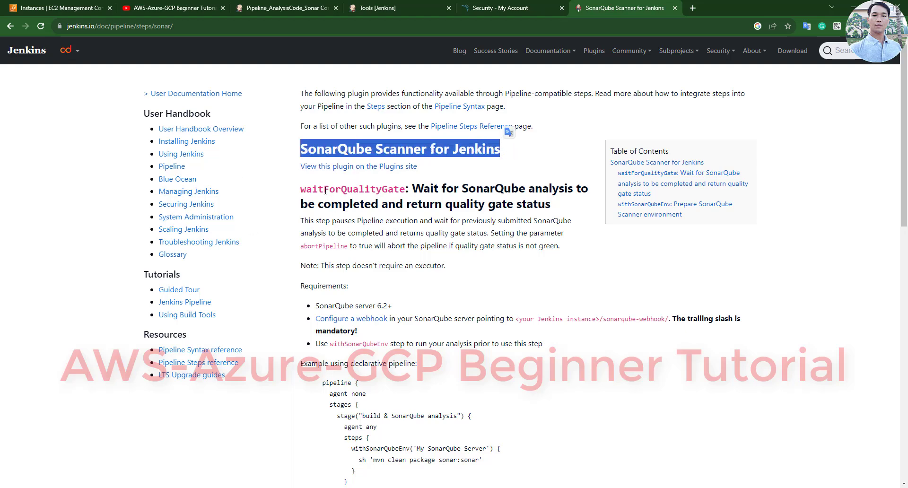
left_click_drag(301, 188, 539, 208)
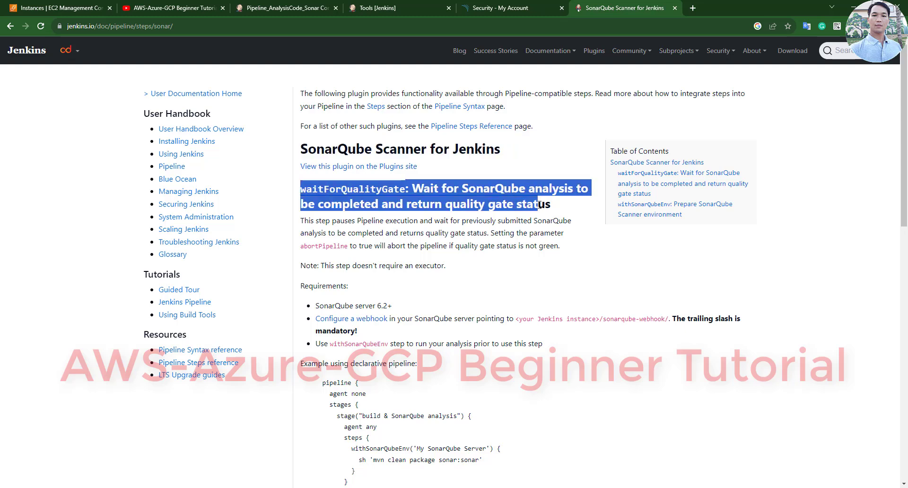
scroll(369, 233, "down", 2)
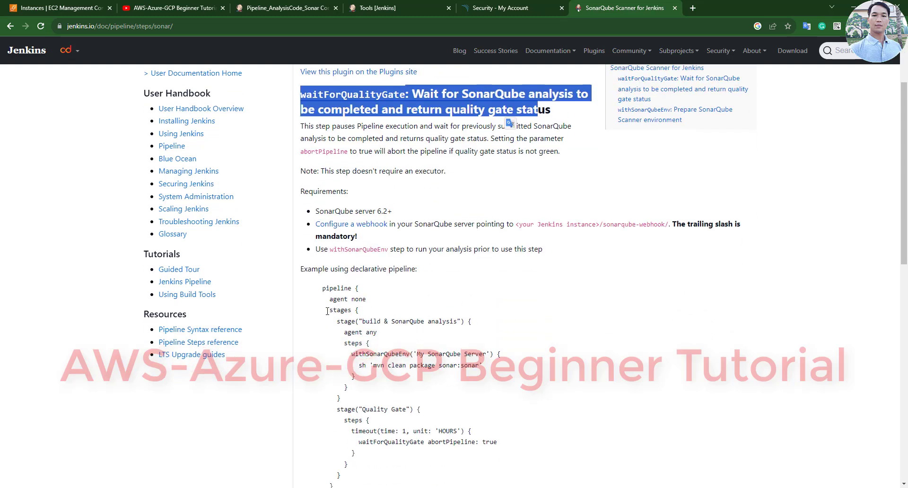
left_click_drag(331, 321, 503, 354)
double_click(383, 355)
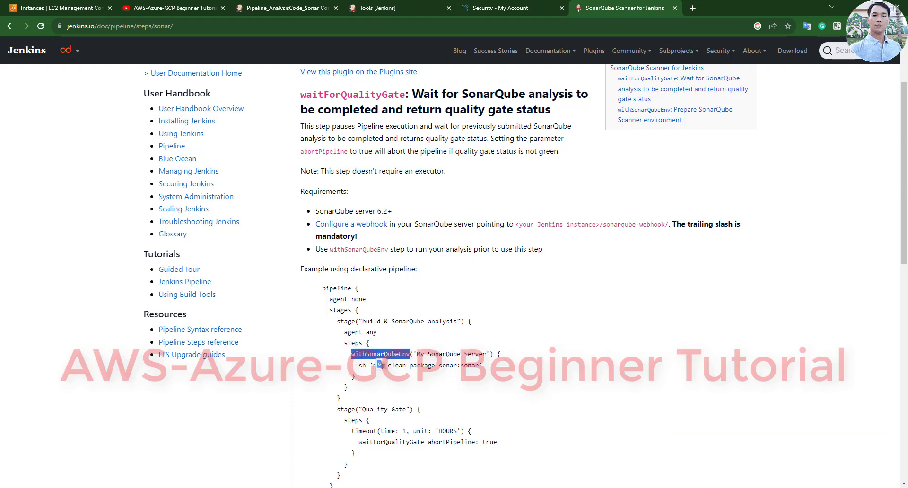
- Match withSonarQubeEnv on Jenkinsfile line 46 to the docs, then reopen Pipeline_AnalysisCode_Sonar's configuration
key("alt+Tab")
double_click(172, 186)
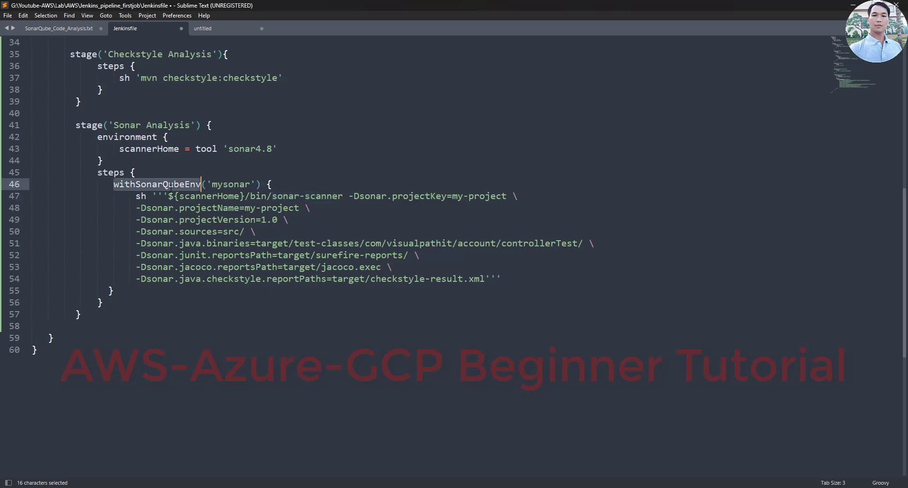
key("alt+Tab")
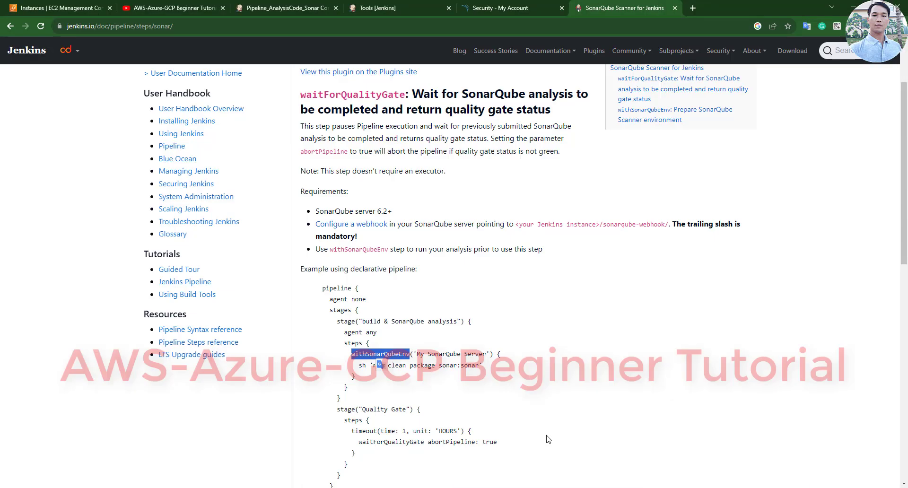
scroll(501, 372, "down", 4)
scroll(500, 372, "down", 1)
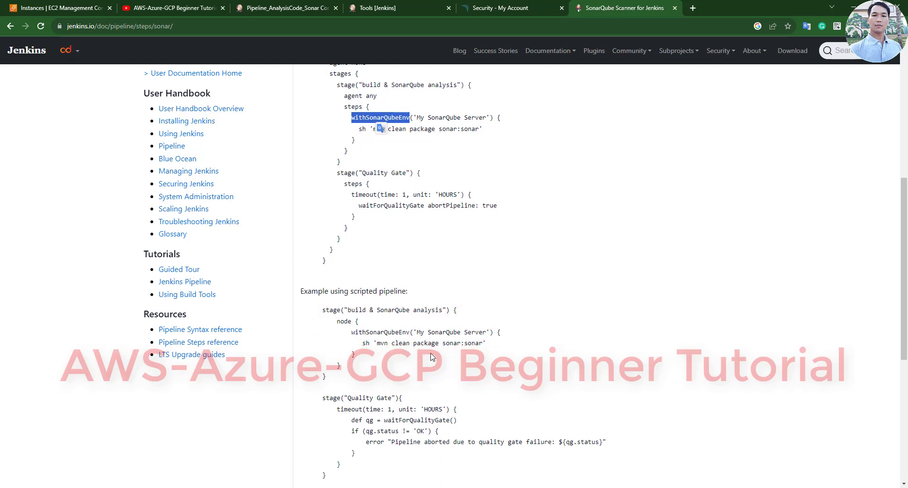
scroll(431, 357, "down", 5)
scroll(436, 361, "up", 9)
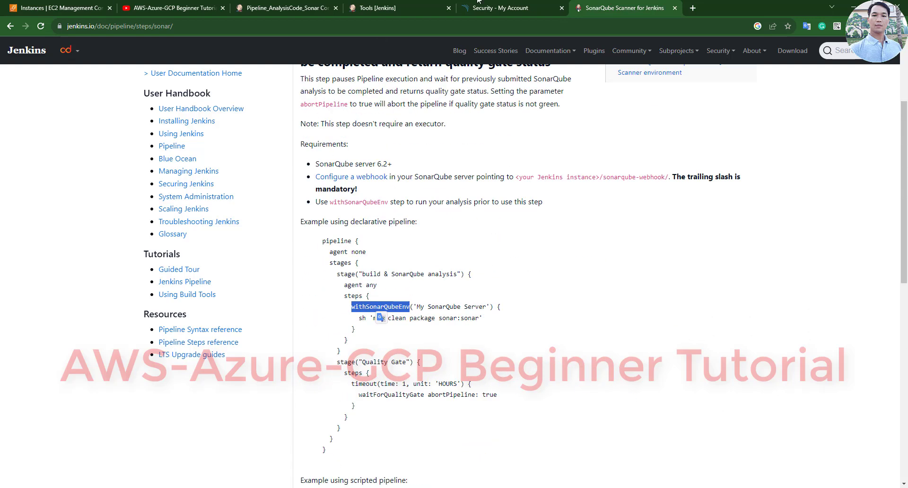
left_click(290, 6)
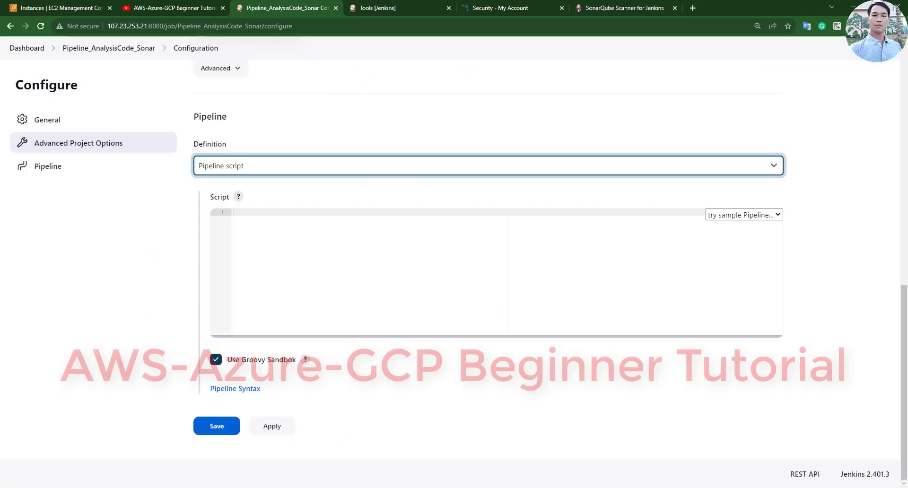
- Copy the whole Jenkinsfile from Sublime into the job's Pipeline script box
left_click(544, 426)
left_click(346, 331)
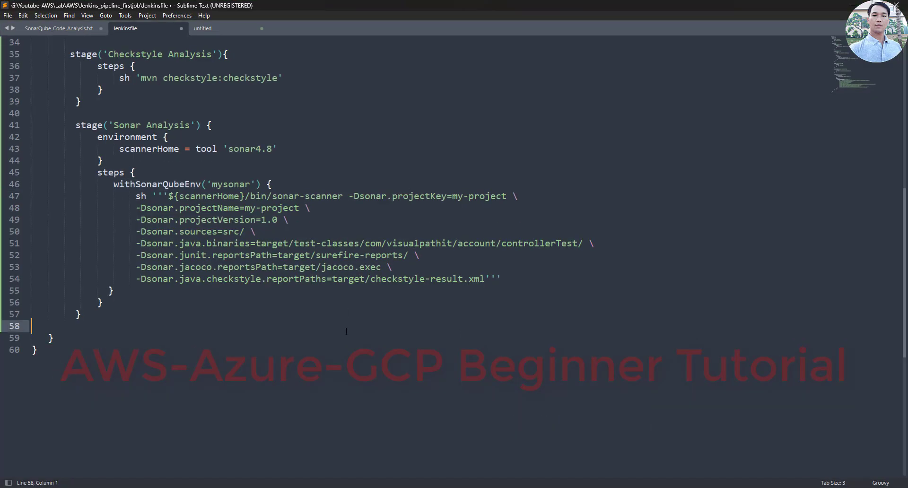
key("ctrl+a")
right_click(248, 231)
left_click(272, 288)
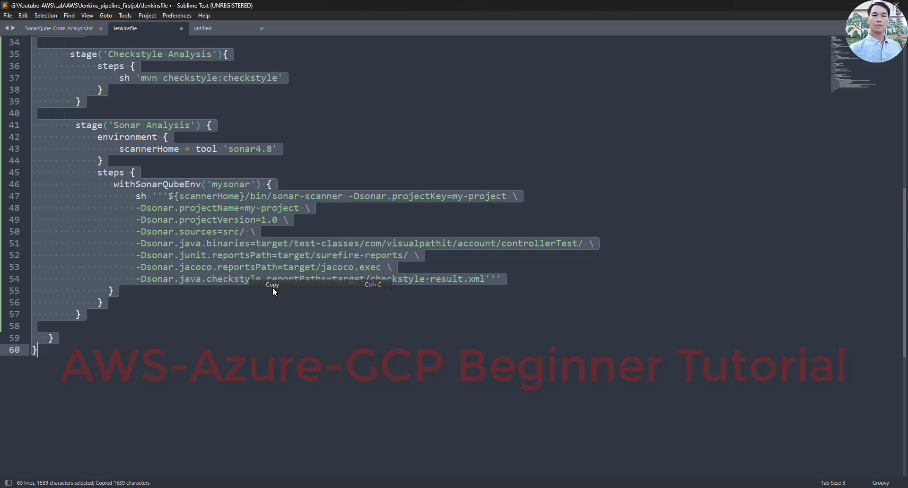
key("alt+Tab")
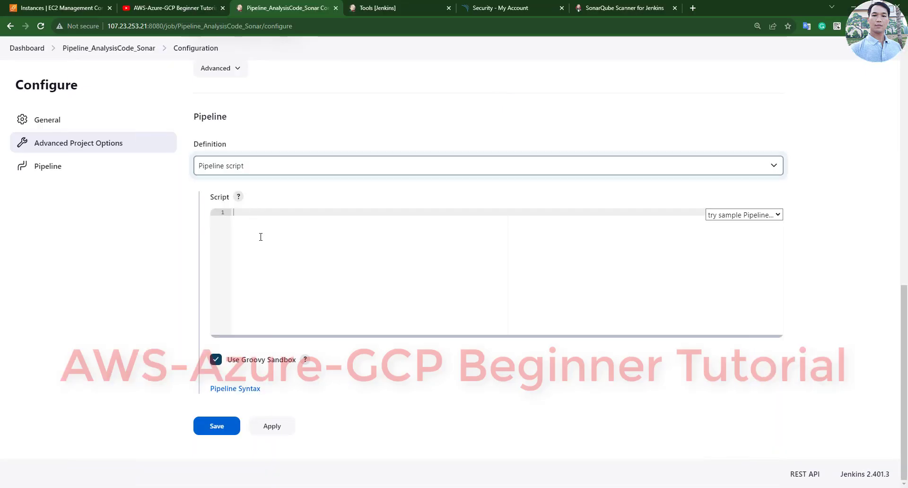
right_click(261, 236)
left_click(291, 312)
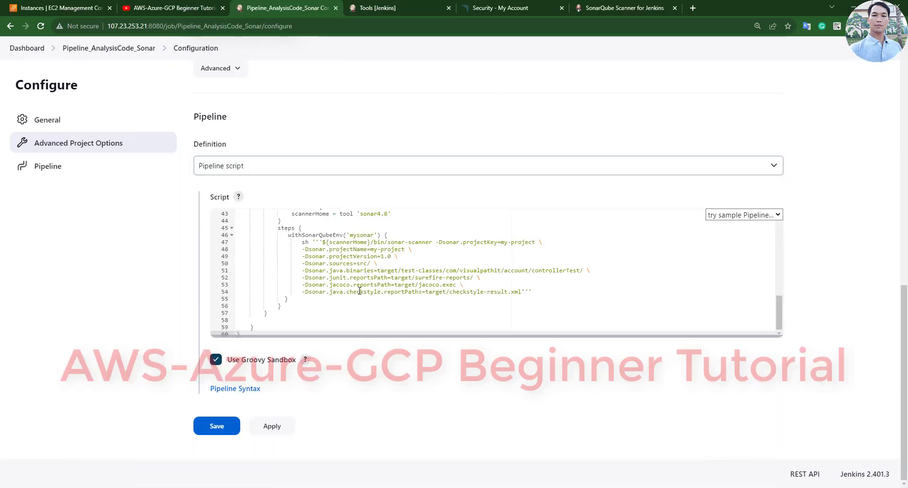
- Apply and save the Pipeline_AnalysisCode_Sonar configuration
scroll(361, 274, "up", 15)
scroll(309, 414, "down", 9)
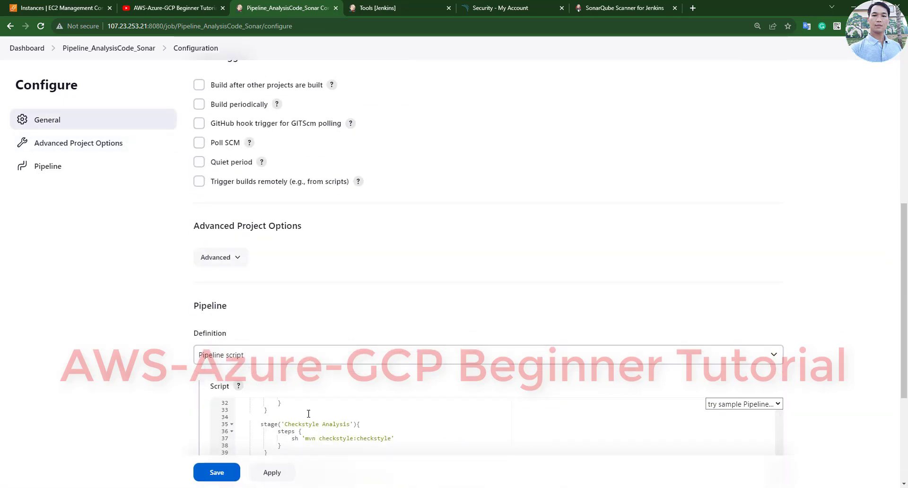
scroll(308, 414, "down", 3)
left_click(280, 475)
scroll(134, 320, "down", 4)
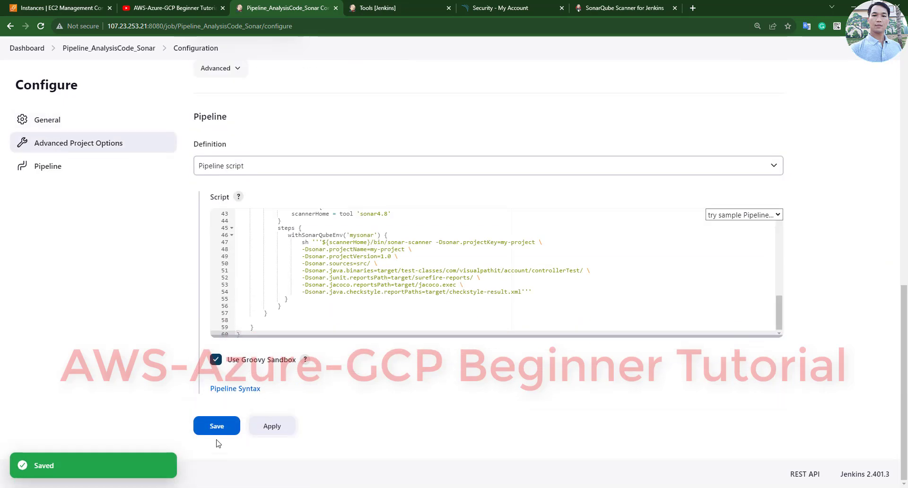
left_click(219, 431)
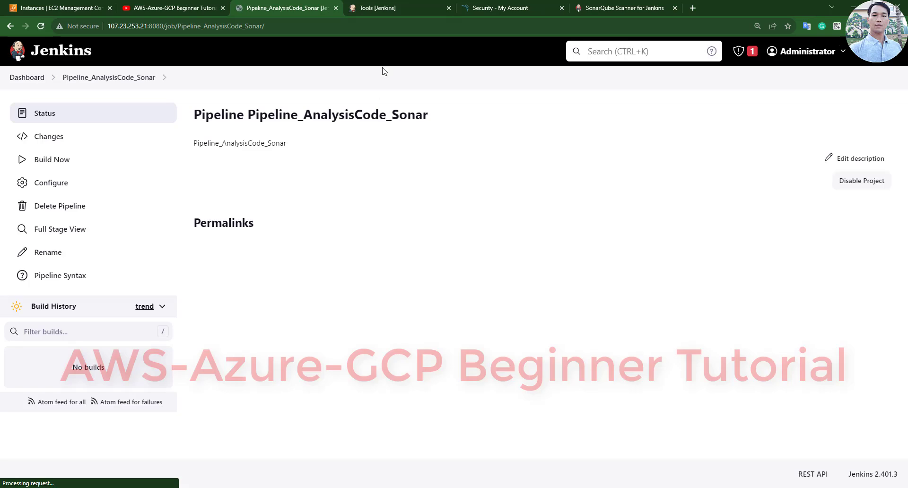
left_click(491, 7)
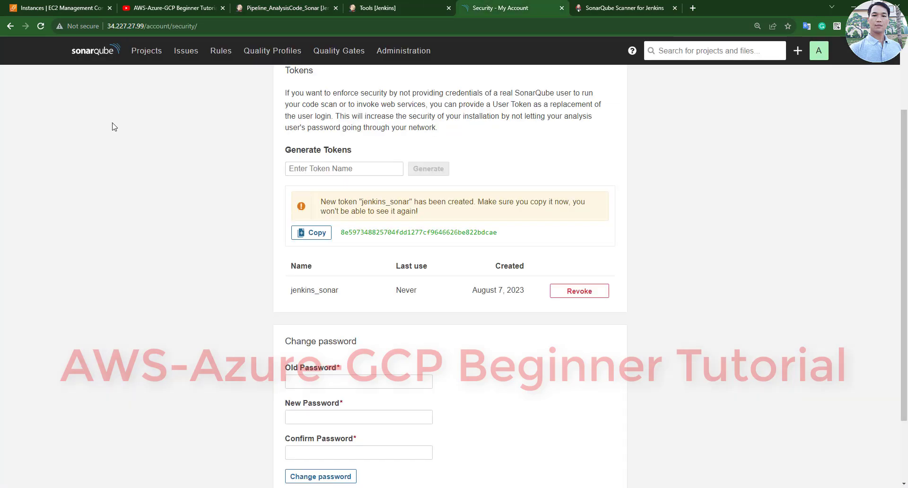
left_click(133, 55)
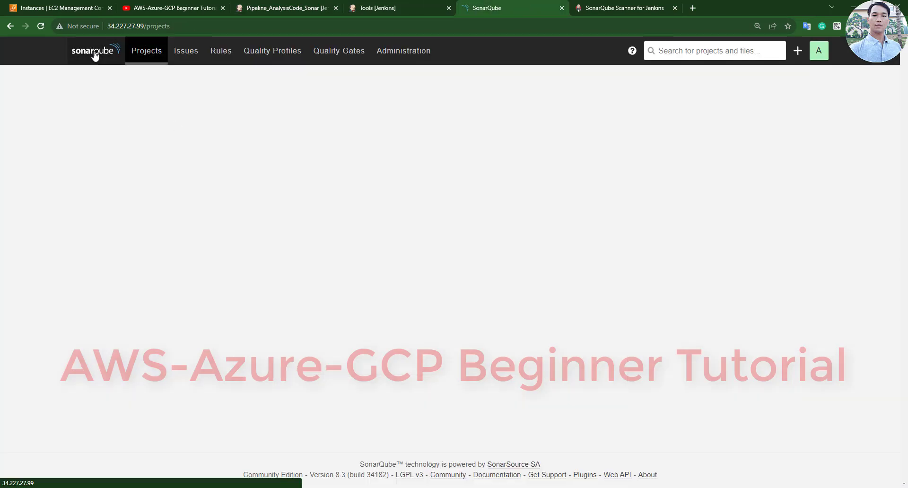
left_click(290, 10)
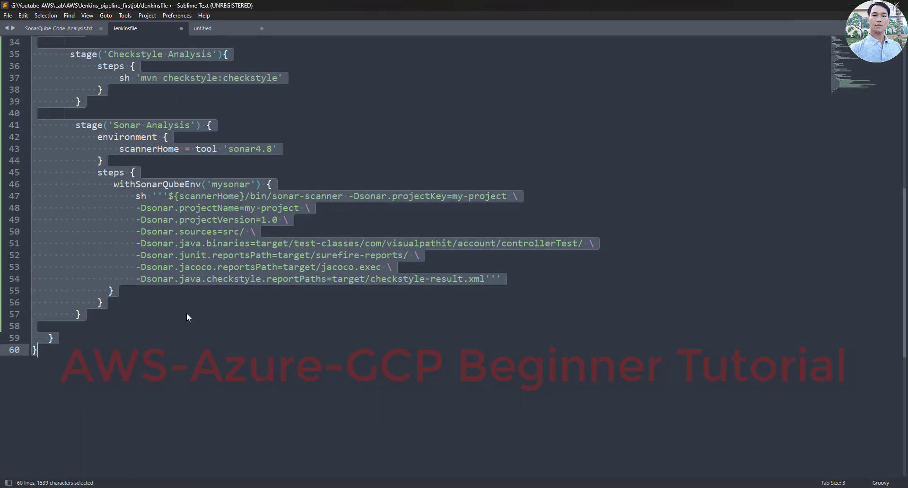
left_click(187, 313)
left_click(59, 28)
scroll(72, 50, "down", 3)
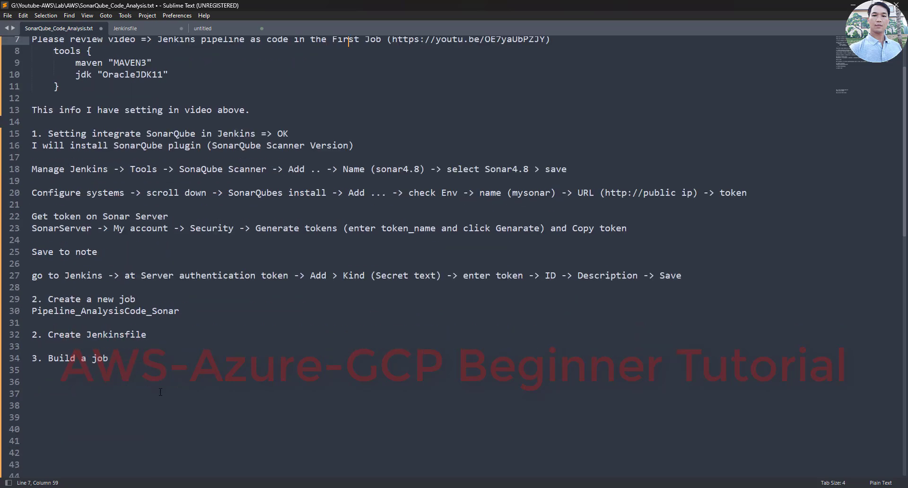
left_click_drag(108, 326, 29, 323)
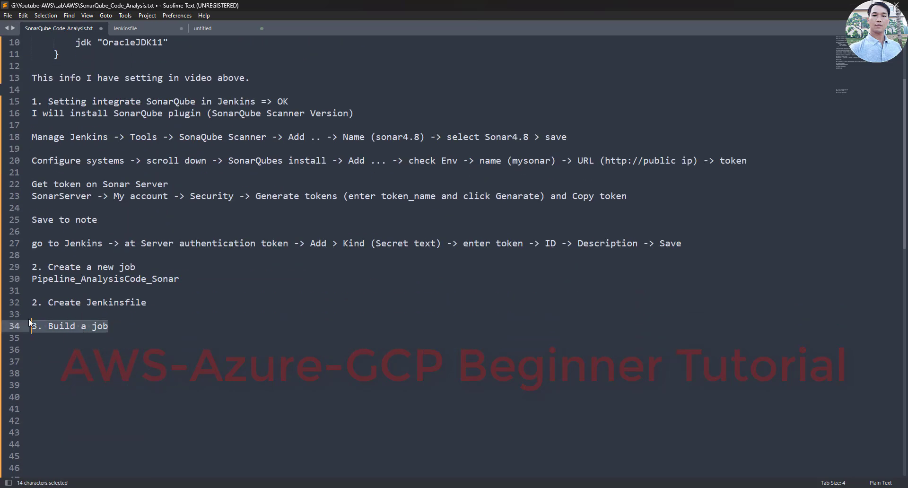
left_click(853, 5)
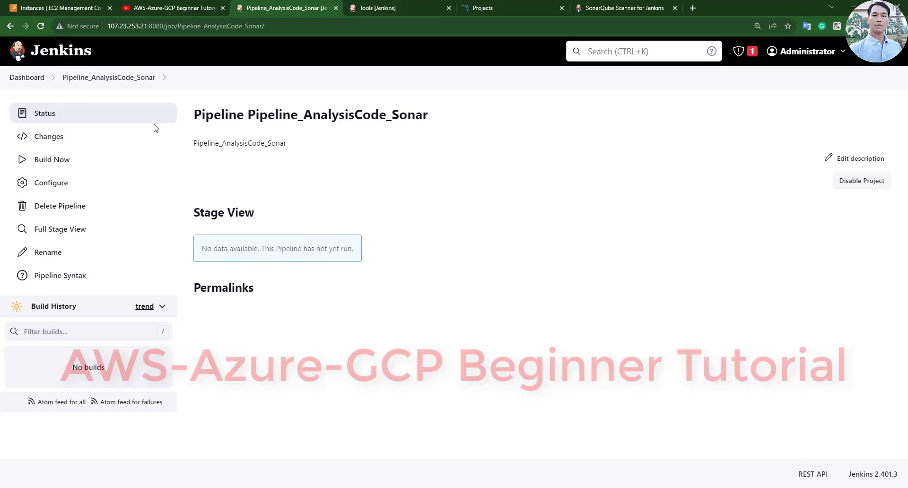
- Run Build Now and open build #1's Console Output to watch it run
left_click(46, 163)
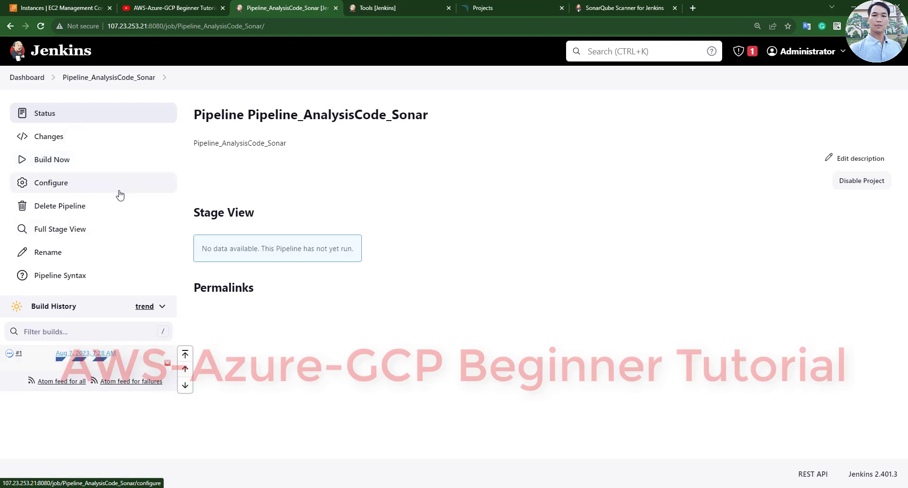
left_click(78, 353)
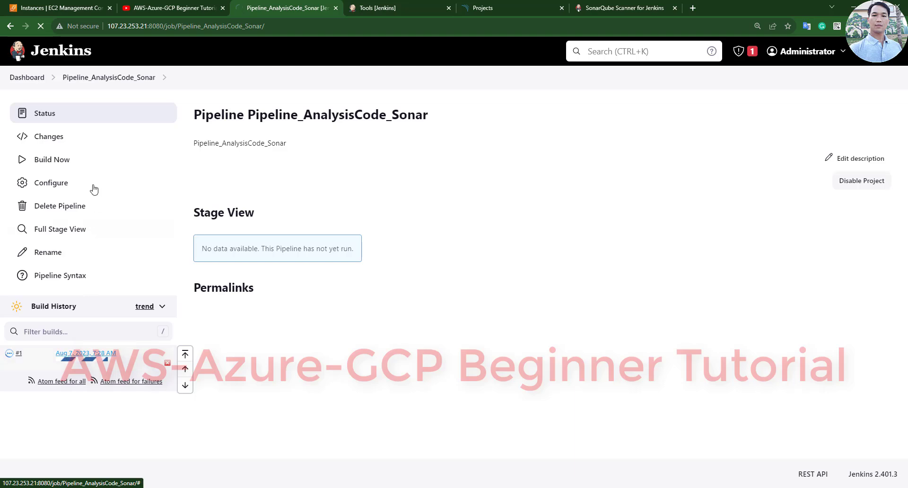
left_click(75, 164)
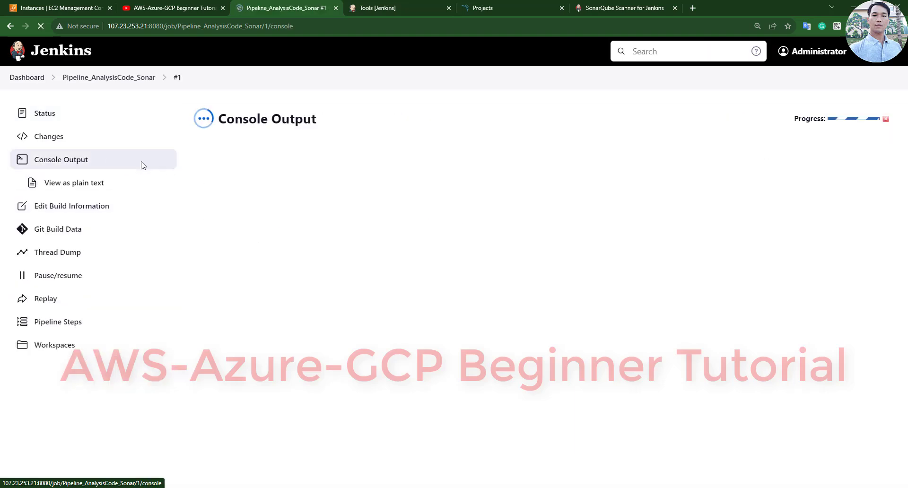